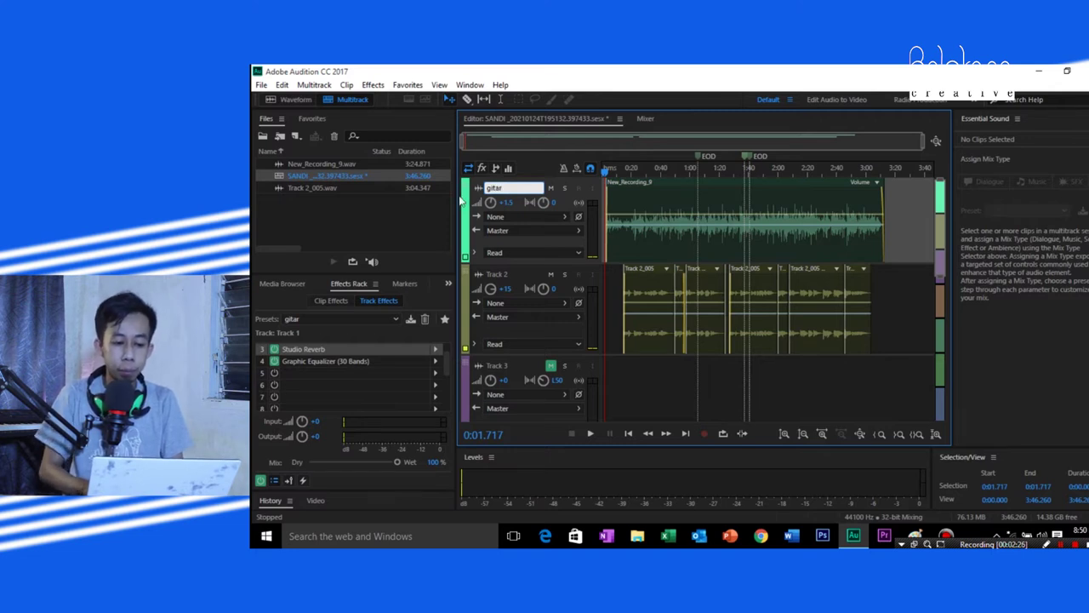
# - Confirm the first track's name as gitar and rename Track 2 as vocal
pyautogui.click(626, 202)
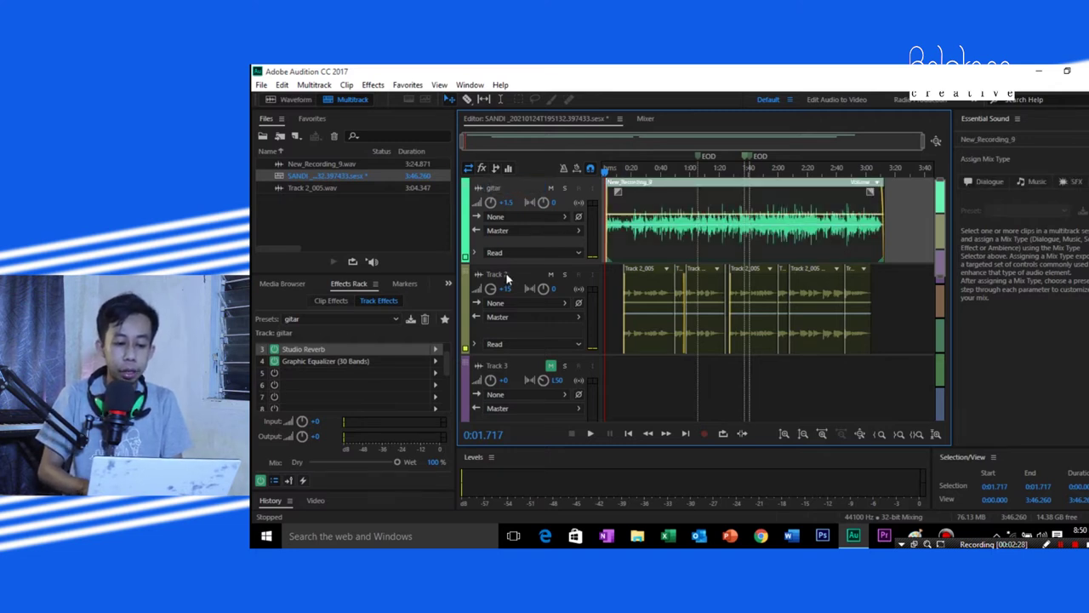
pyautogui.doubleClick(507, 276)
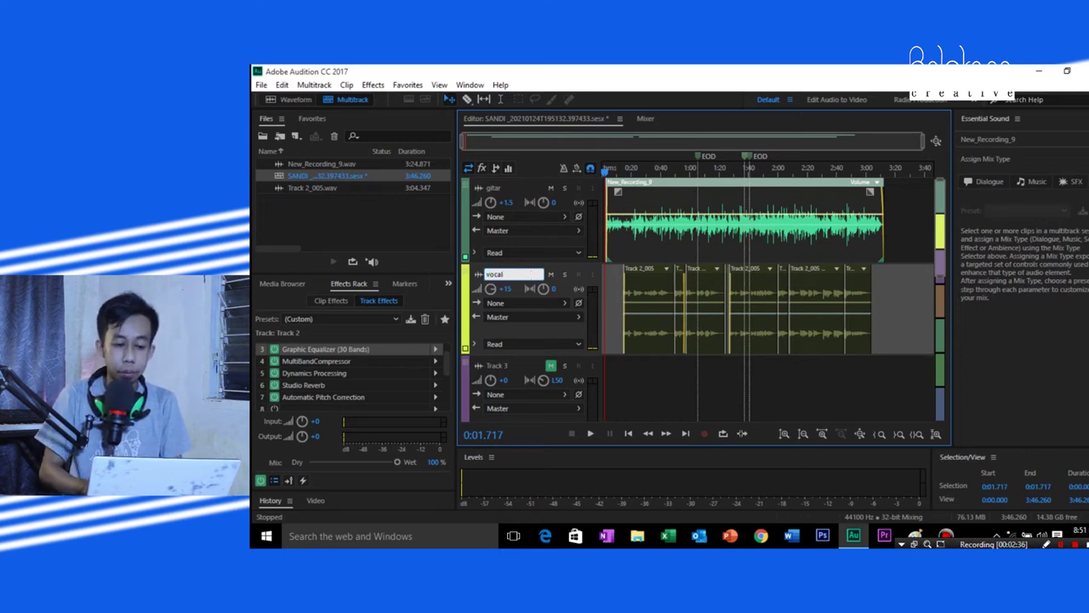
pyautogui.press('Return')
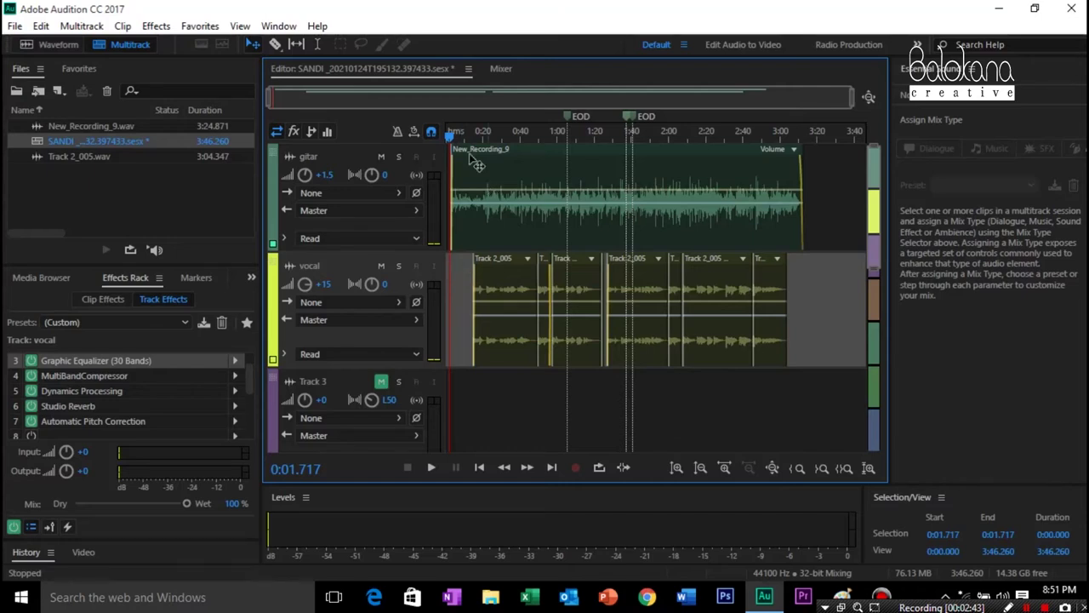
# - Play the session from about 0:12.880 to listen to the gitar and vocal tracks together
pyautogui.click(480, 136)
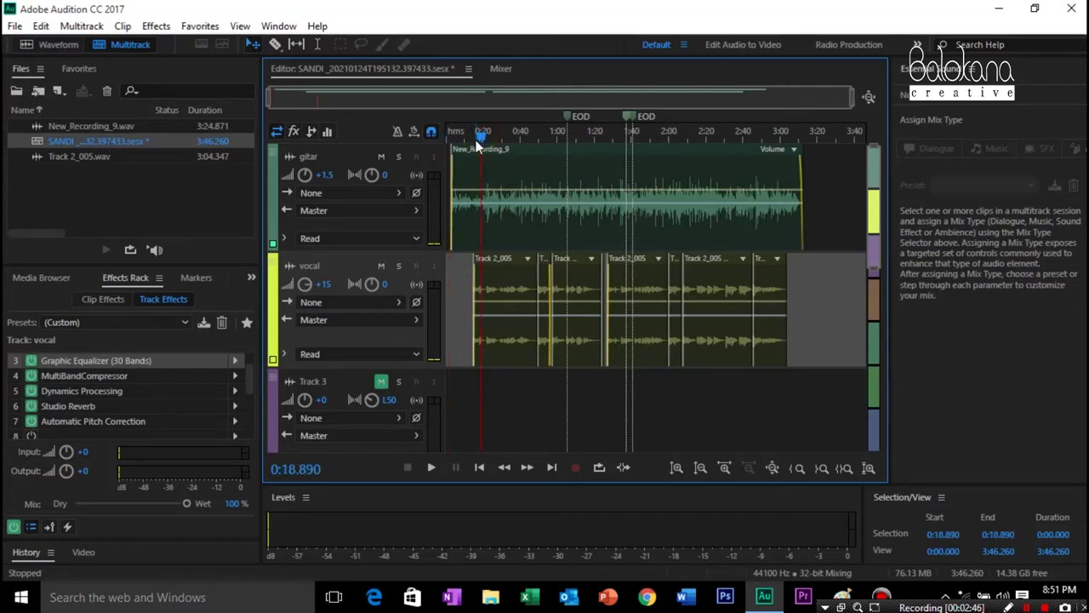
pyautogui.press('space')
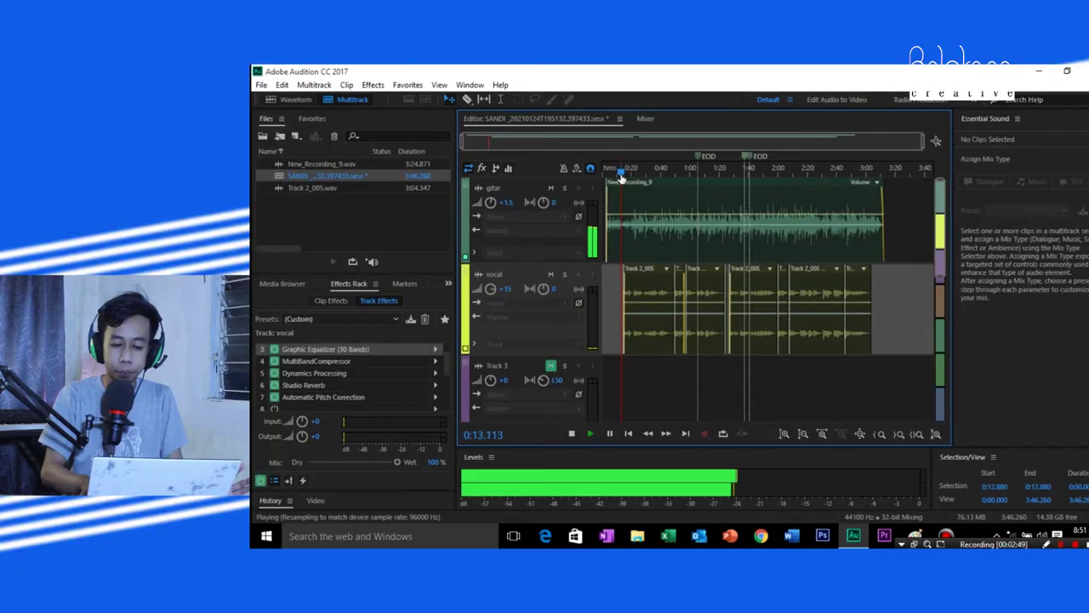
pyautogui.scroll(3, 470, 139)
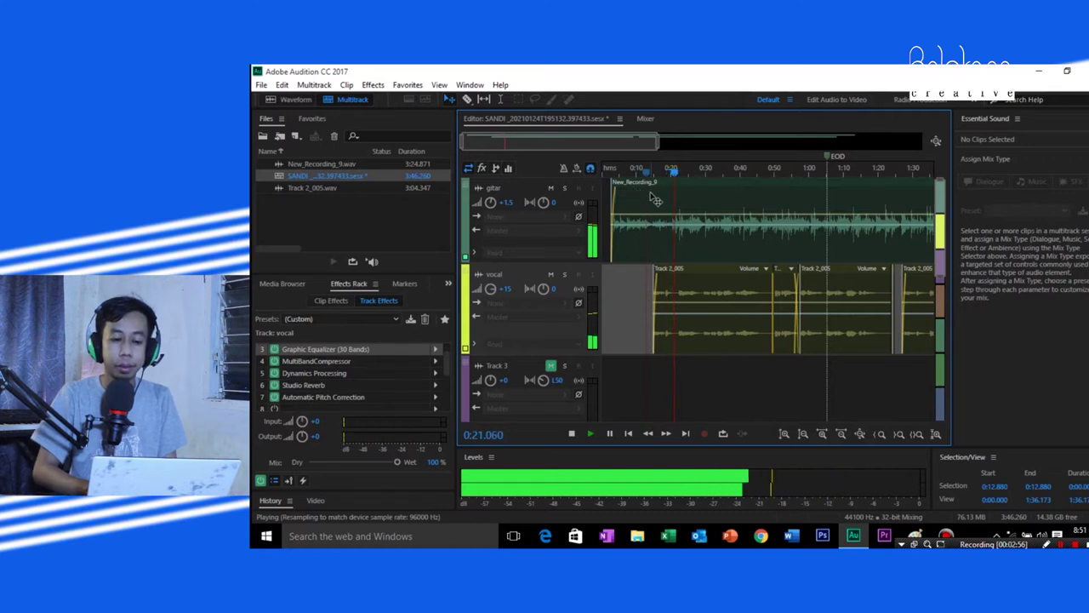
pyautogui.press('space')
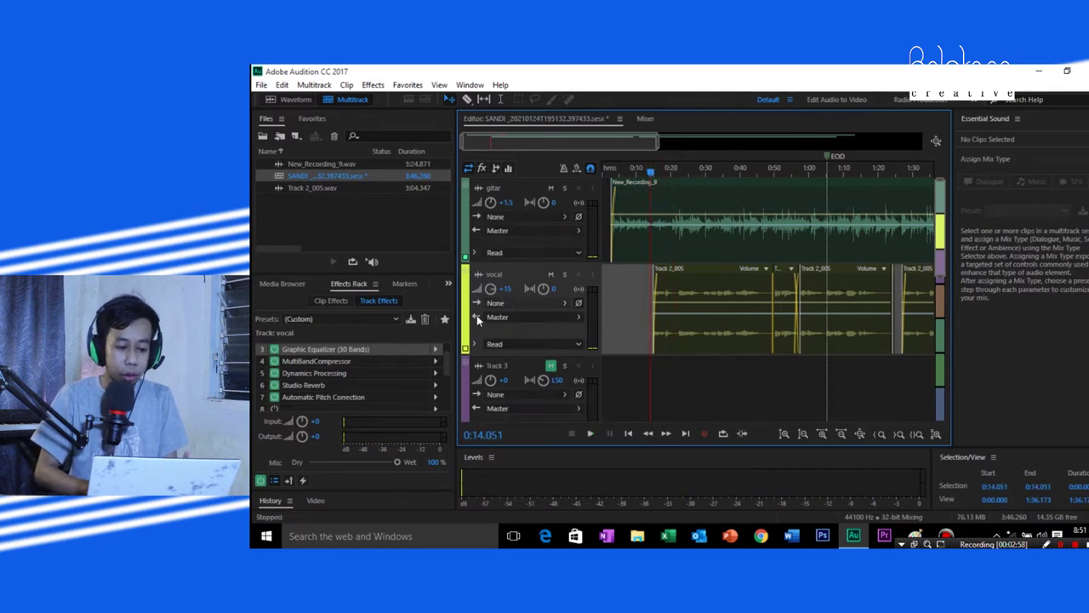
# - Bypass the vocal track's effects rack and listen to the session from about 0:14 without it
pyautogui.click(633, 240)
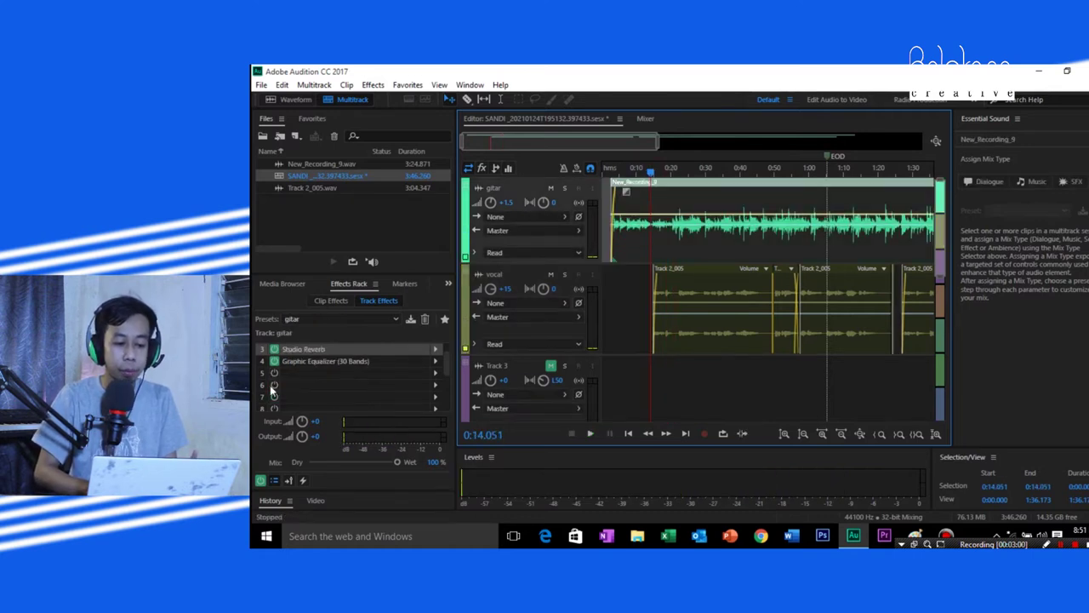
pyautogui.click(620, 315)
pyautogui.click(262, 481)
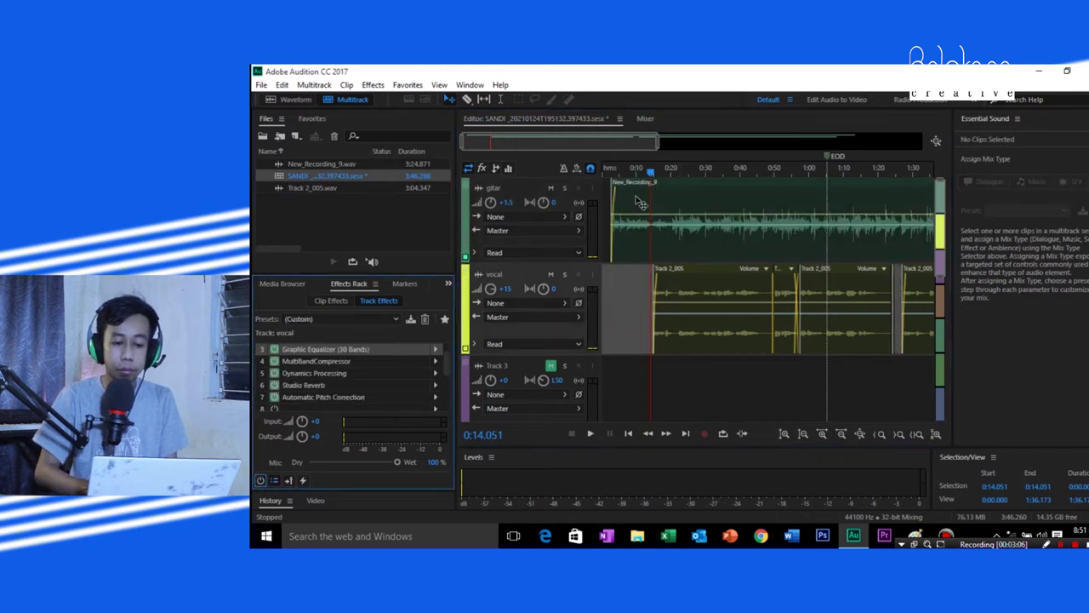
pyautogui.press('space')
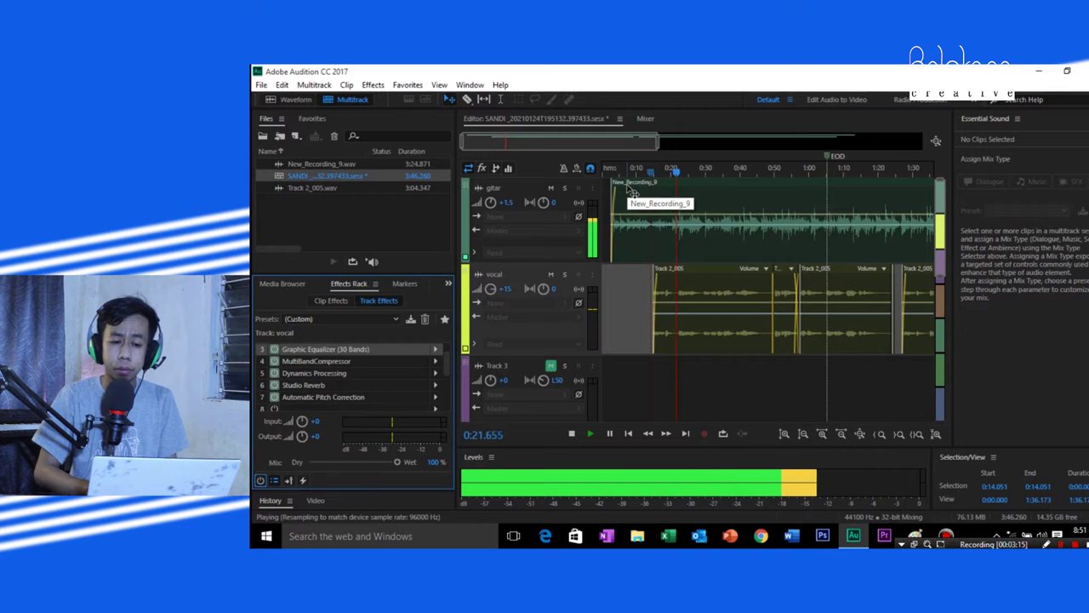
pyautogui.press('space')
# - Apply the Stereo Widener (Hass Effect) rack preset to the gitar track
pyautogui.click(642, 201)
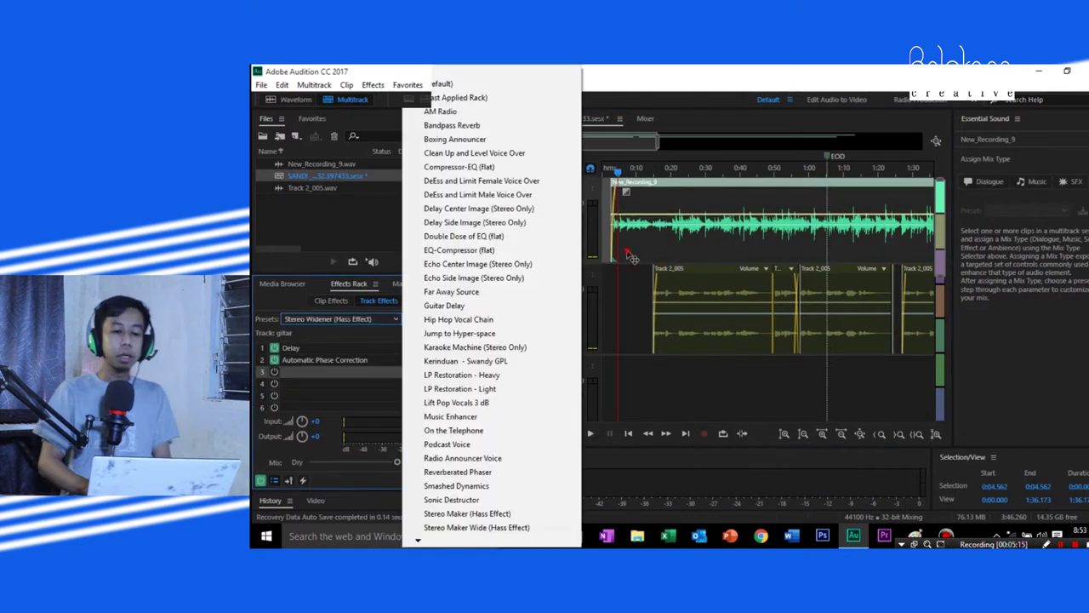
pyautogui.click(462, 515)
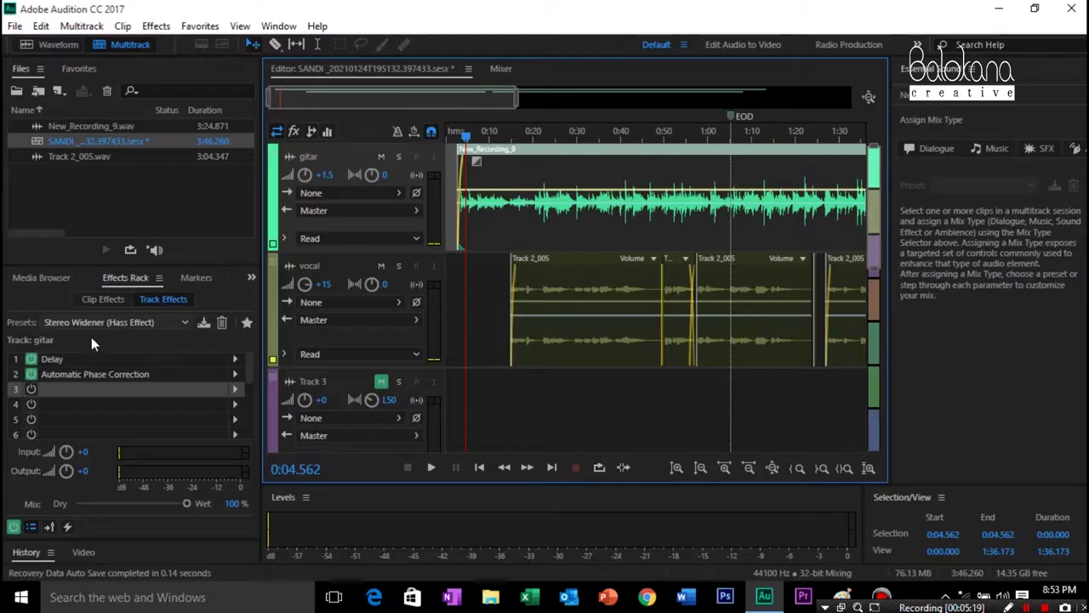
pyautogui.click(404, 261)
# - Examine the effects rack presets available for the gitar track
pyautogui.click(86, 324)
pyautogui.doubleClick(86, 325)
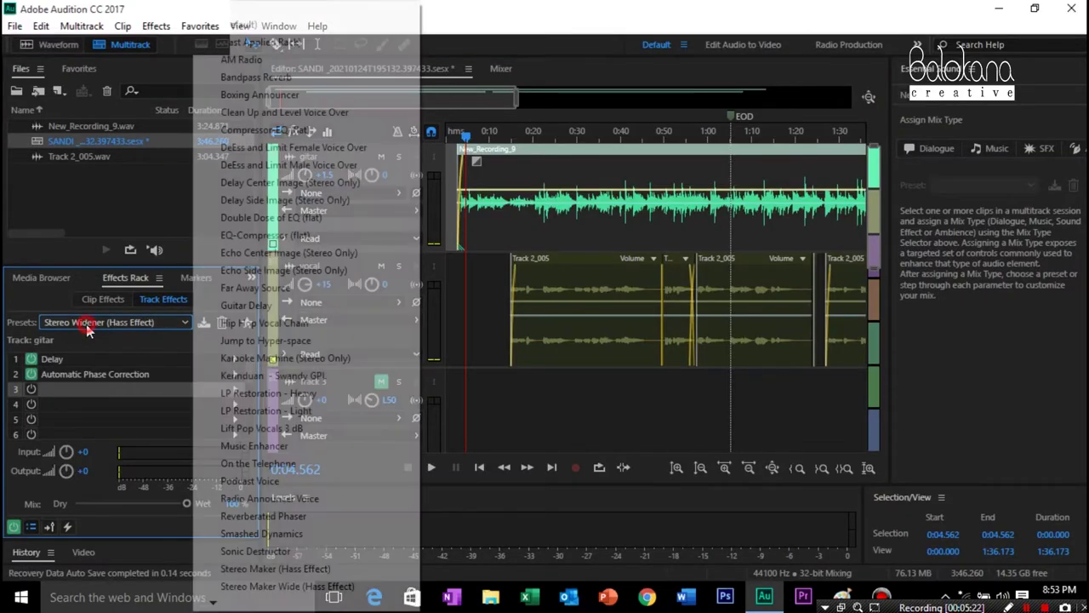
pyautogui.click(86, 328)
pyautogui.click(86, 328)
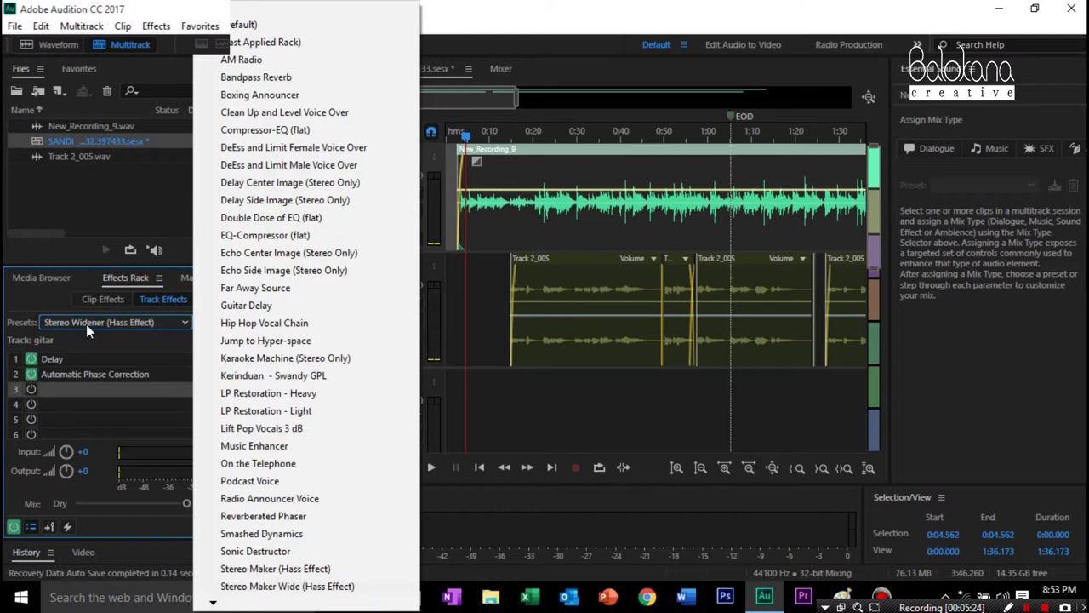
pyautogui.click(119, 319)
pyautogui.click(118, 320)
pyautogui.click(118, 320)
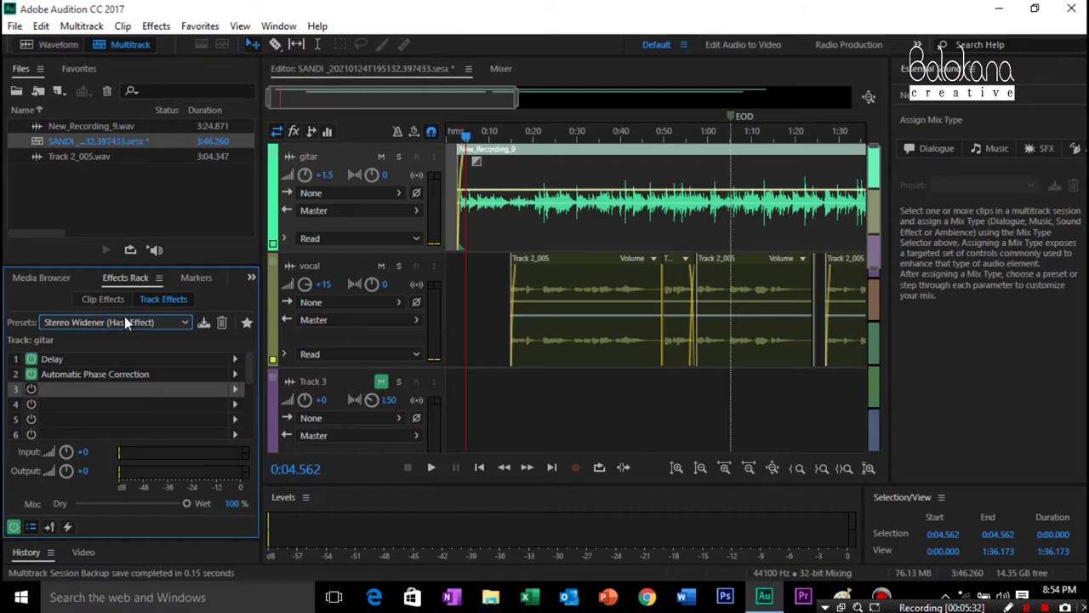
pyautogui.click(92, 323)
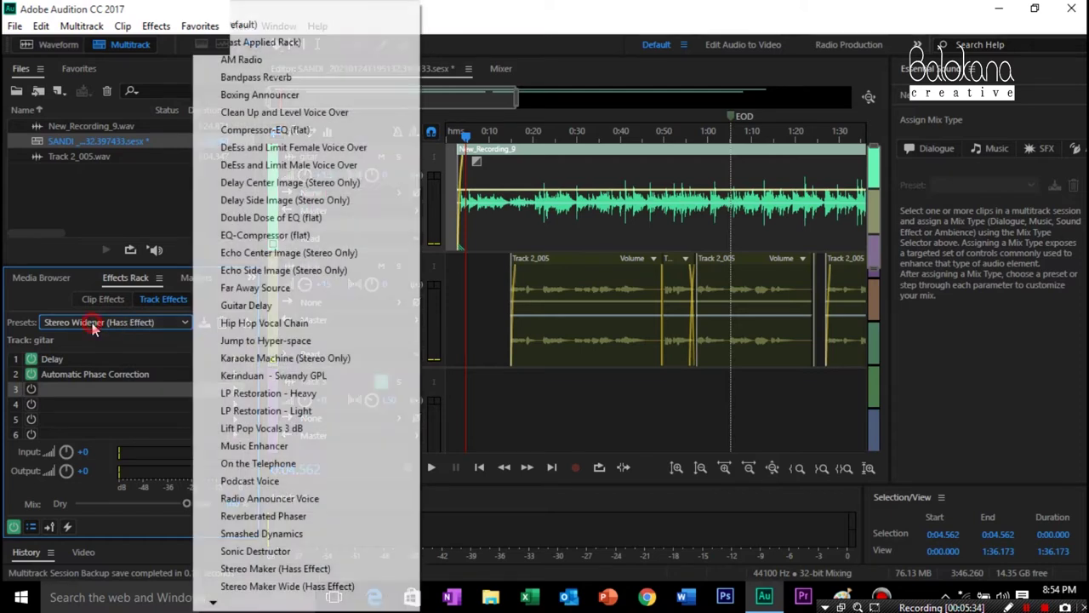
pyautogui.click(82, 326)
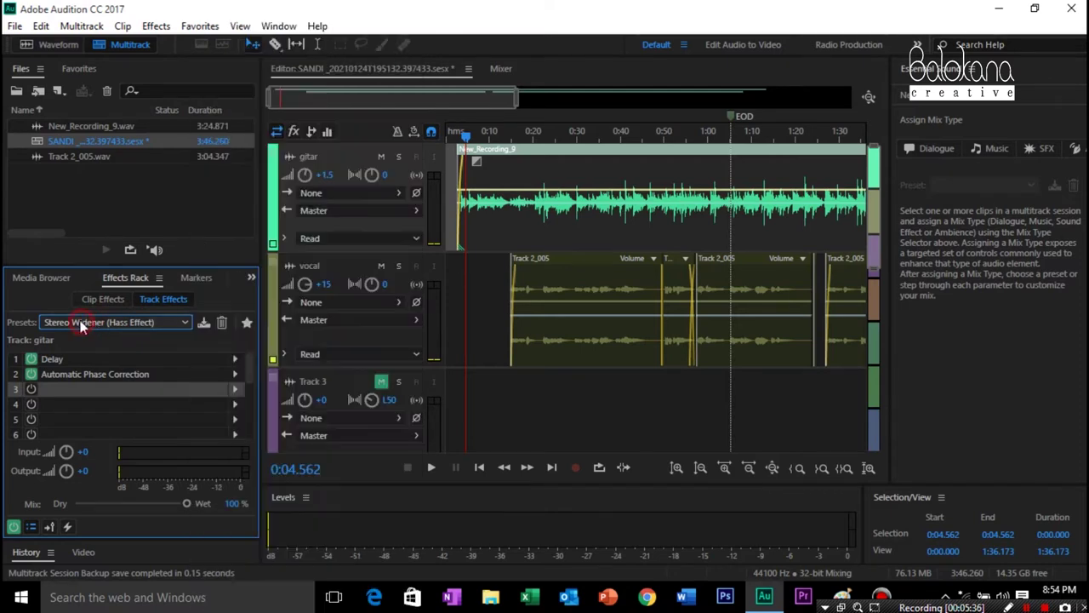
# - Play the session and compare the gitar track with its effects rack bypassed and re-enabled
pyautogui.press('space')
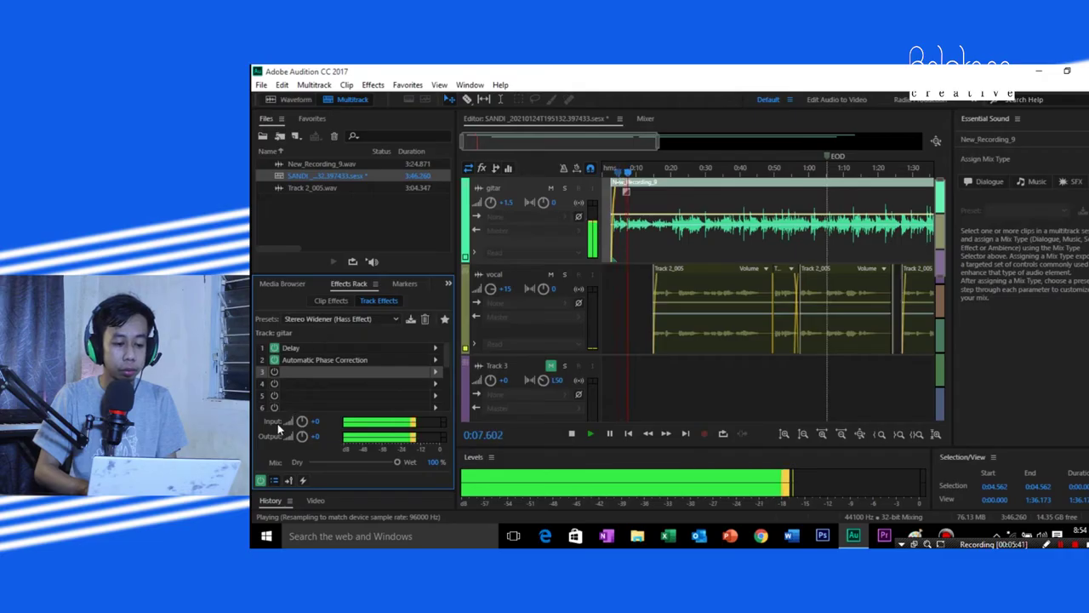
pyautogui.click(260, 480)
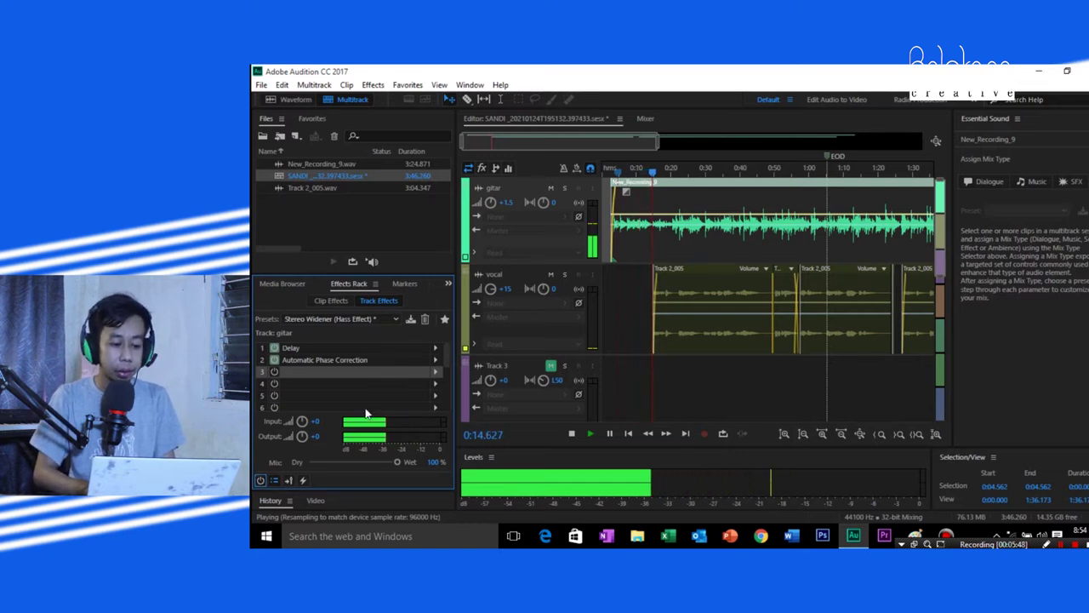
pyautogui.press('space')
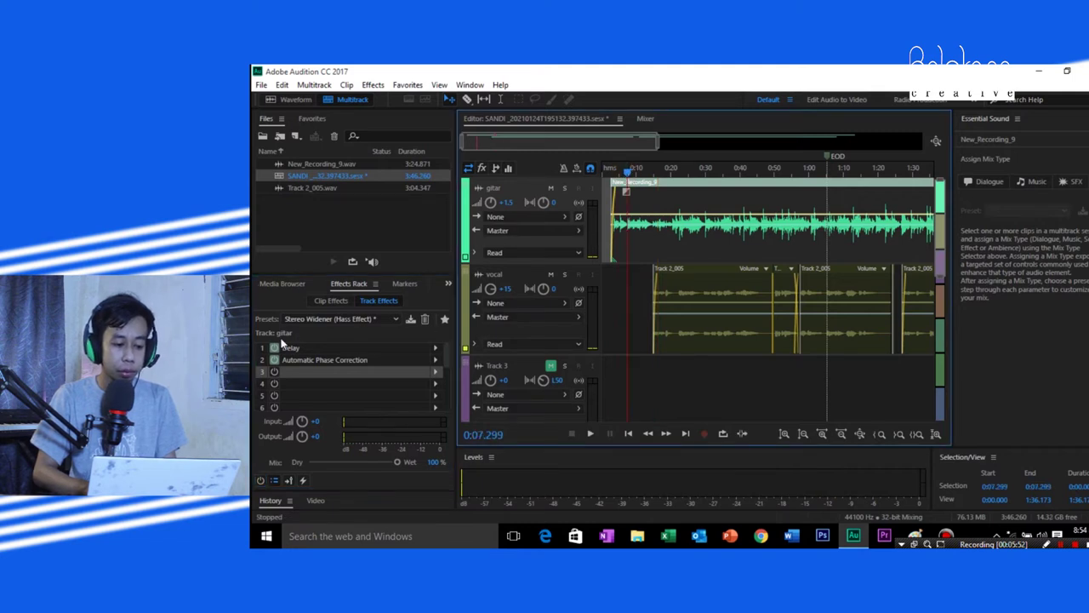
pyautogui.click(261, 481)
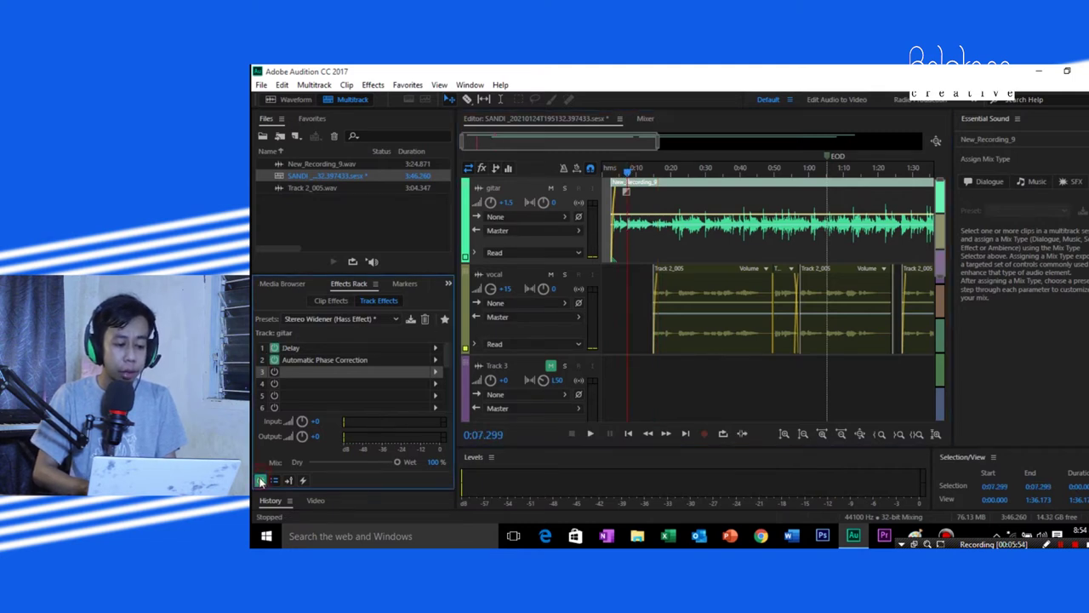
pyautogui.press('space')
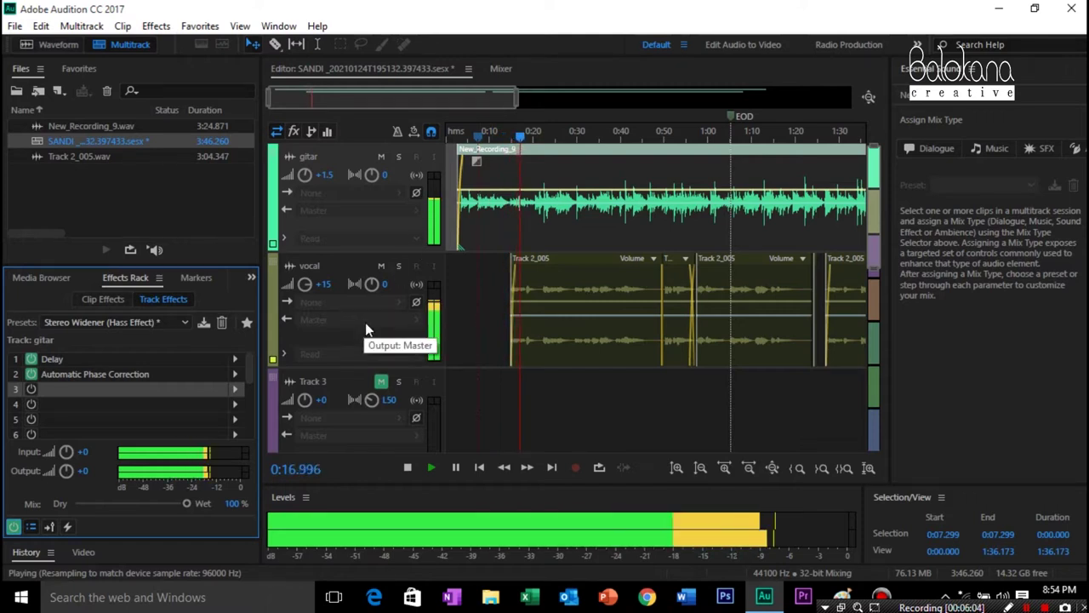
pyautogui.press('space')
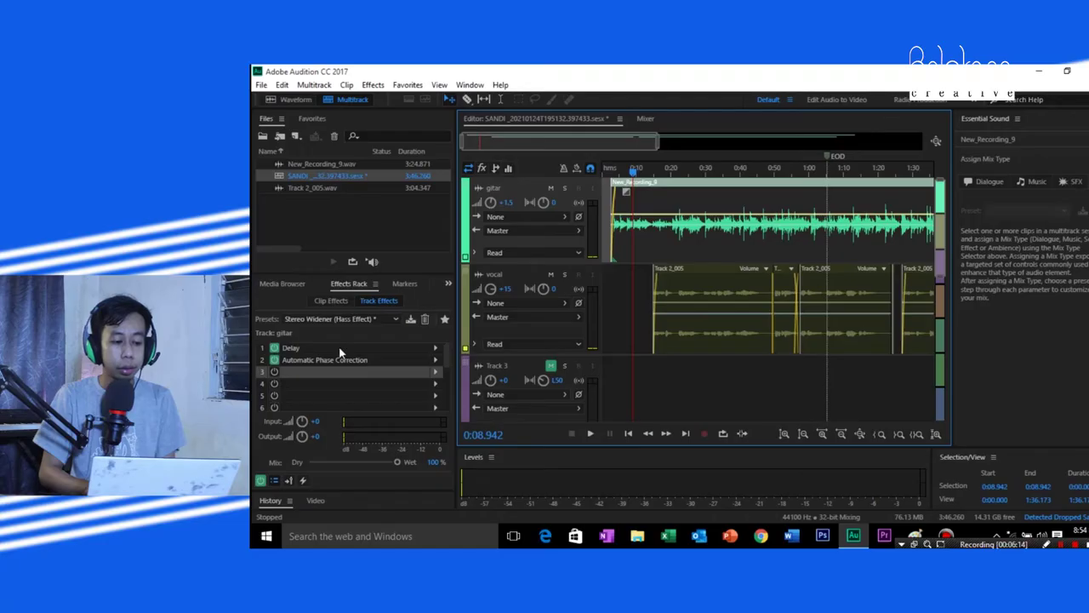
# - Add a Studio Reverb to slot 3 of the gitar track's rack and move its settings window off the track controls
pyautogui.click(437, 374)
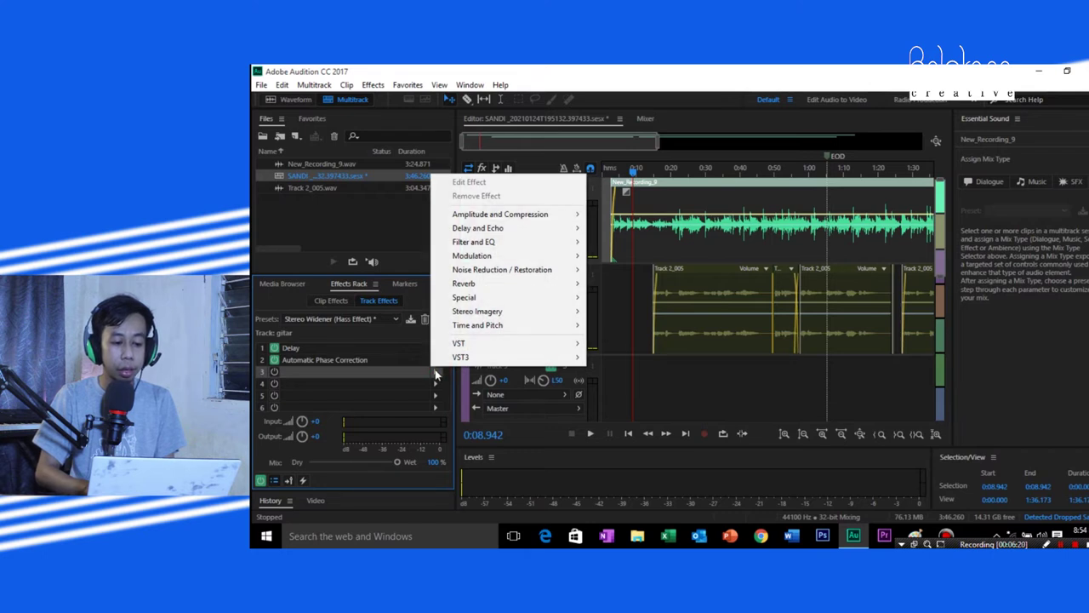
pyautogui.moveTo(492, 295)
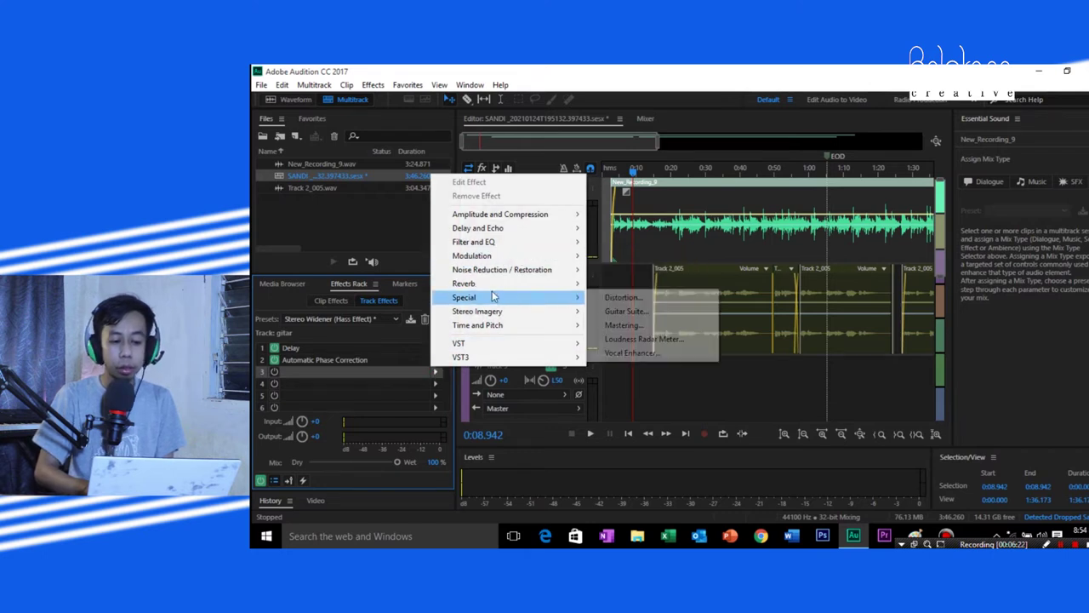
pyautogui.moveTo(570, 285)
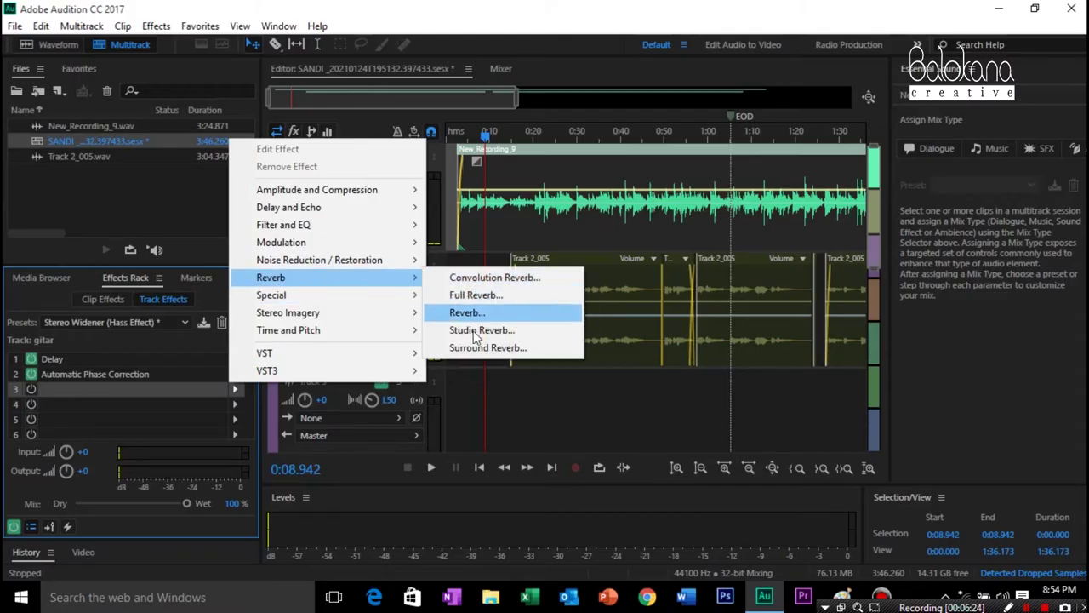
pyautogui.click(474, 331)
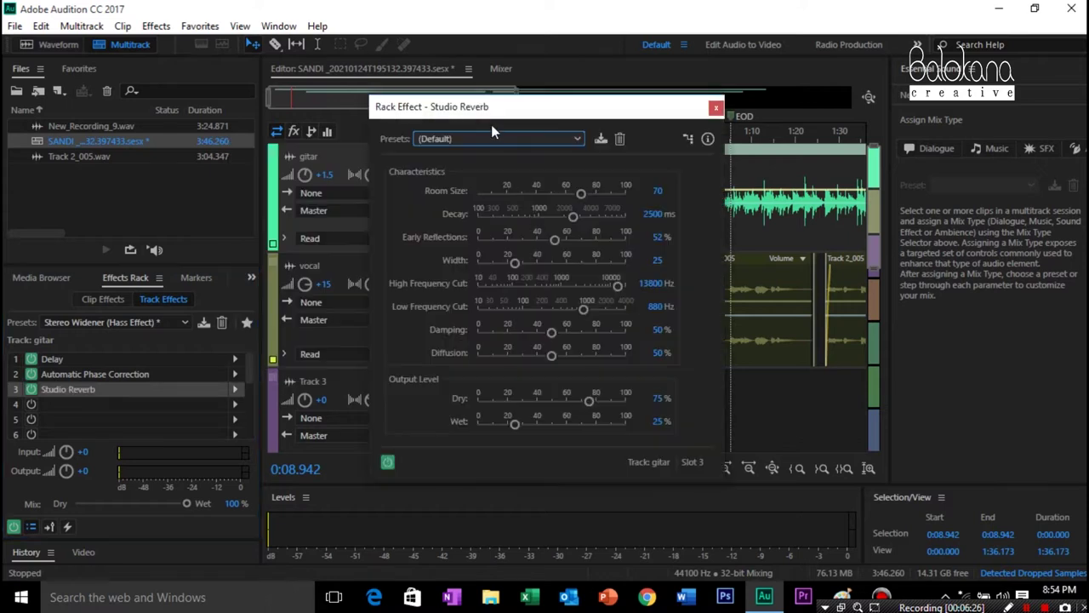
pyautogui.moveTo(485, 109); pyautogui.dragTo(639, 92)
# - Raise the Studio Reverb's early reflections to about 81.2% during playback from about 0:04.763, and close its settings
pyautogui.press('space')
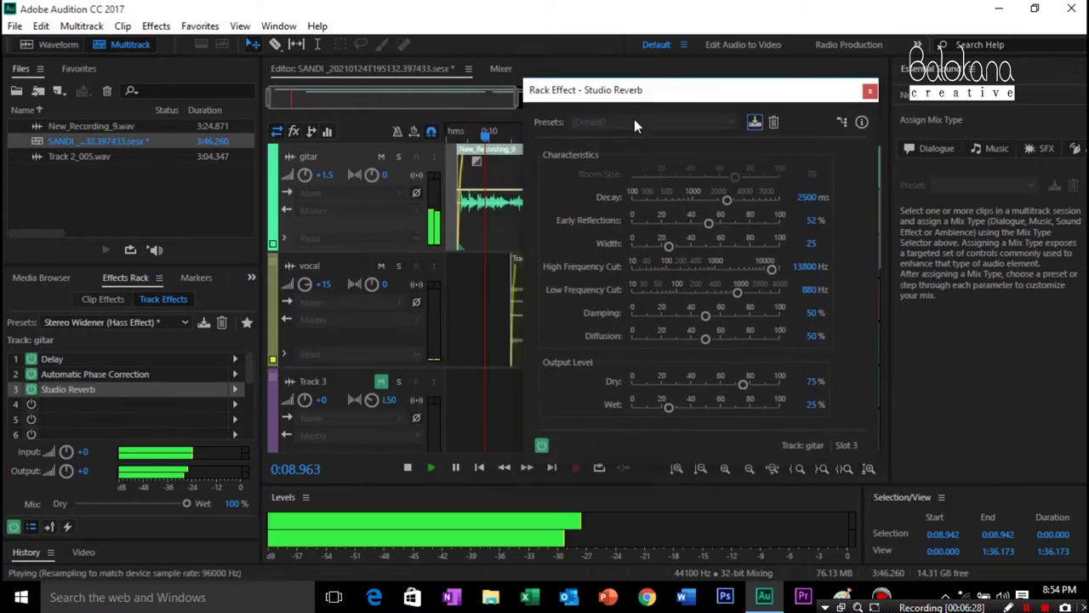
pyautogui.click(467, 141)
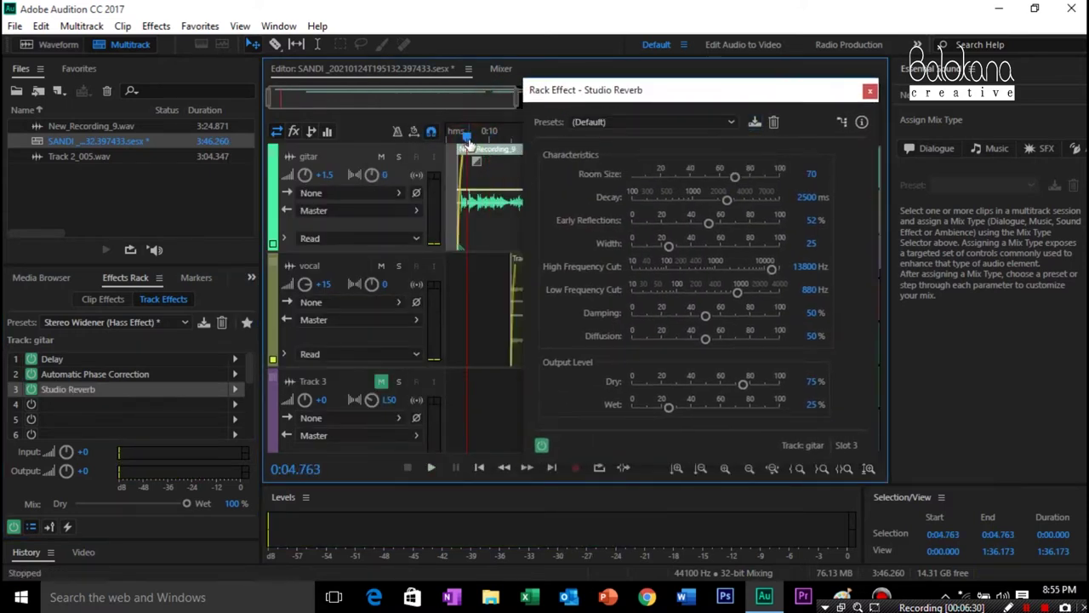
pyautogui.click(631, 125)
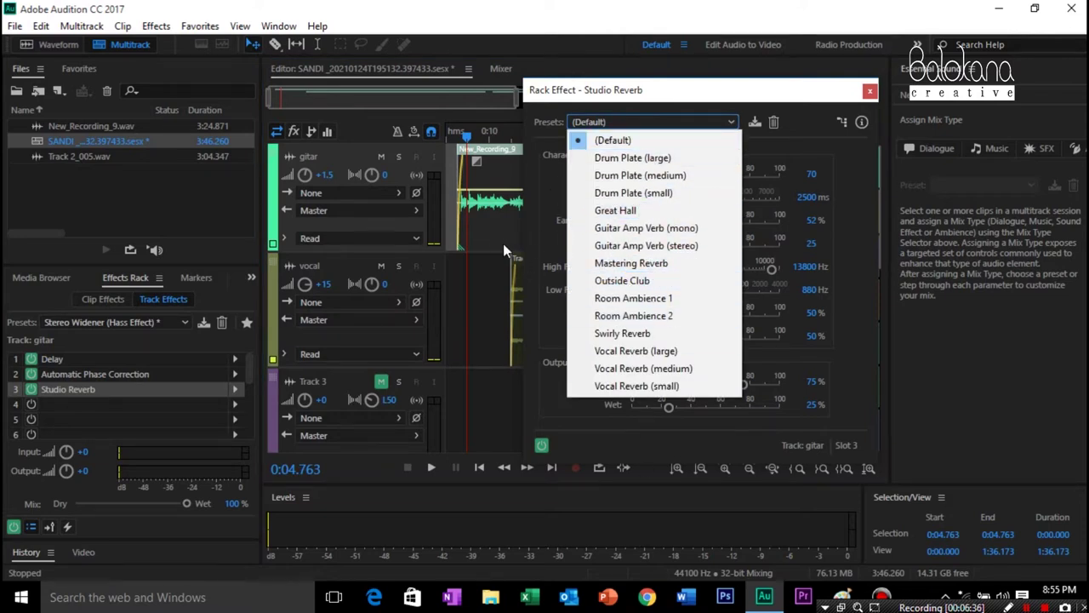
pyautogui.click(549, 230)
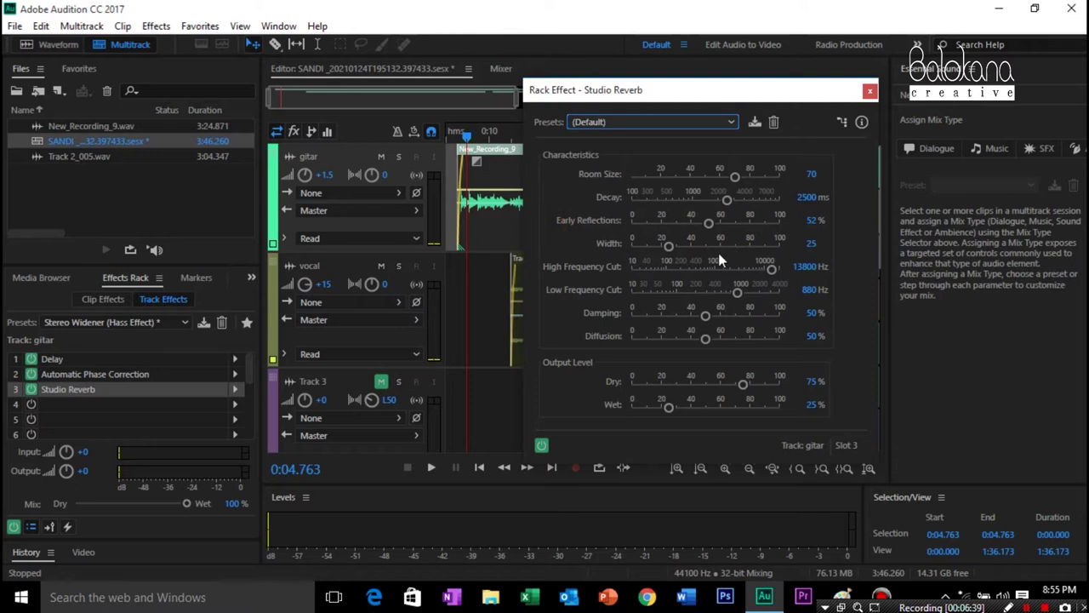
pyautogui.press('space')
pyautogui.moveTo(708, 223); pyautogui.dragTo(751, 222)
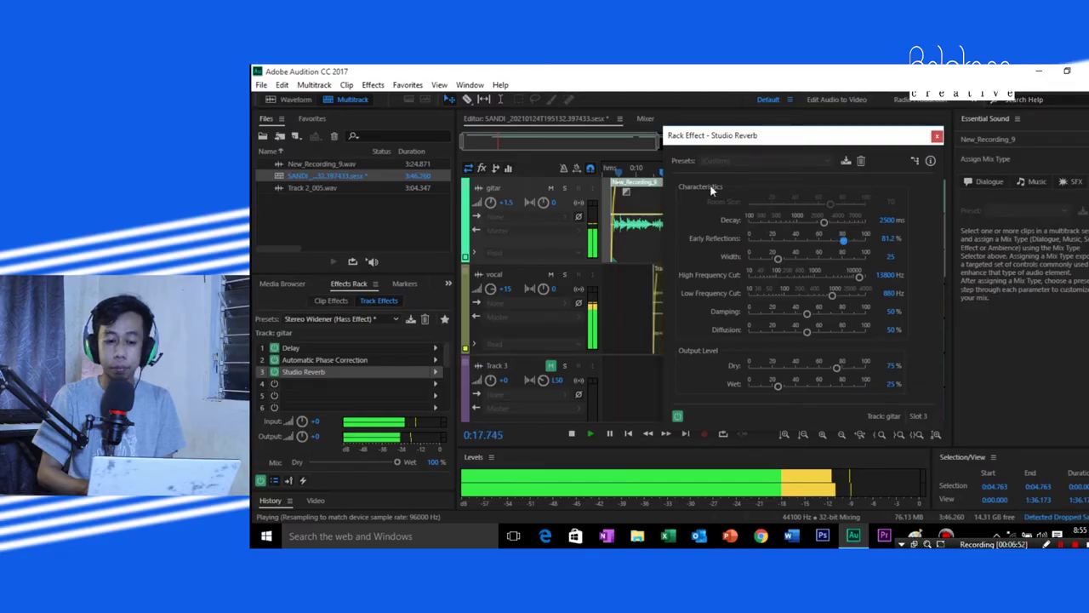
pyautogui.click(937, 136)
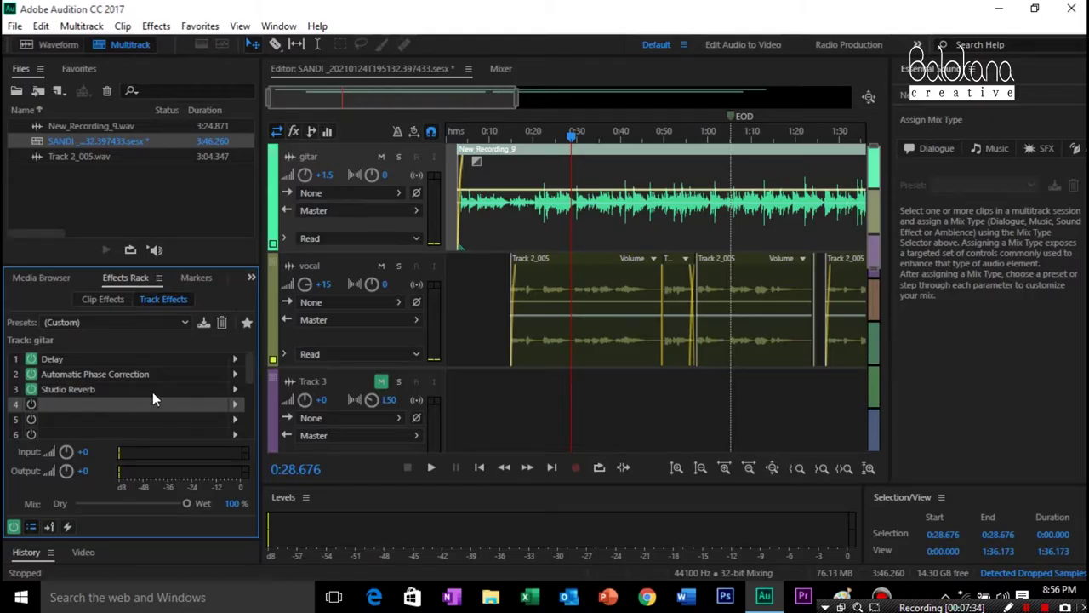
# - Add a Graphic Equalizer (30 Bands) to slot 4 of the gitar track's effects rack and reposition its settings window
pyautogui.click(73, 401)
pyautogui.press('Delete')
pyautogui.click(53, 390)
pyautogui.click(108, 405)
pyautogui.click(237, 405)
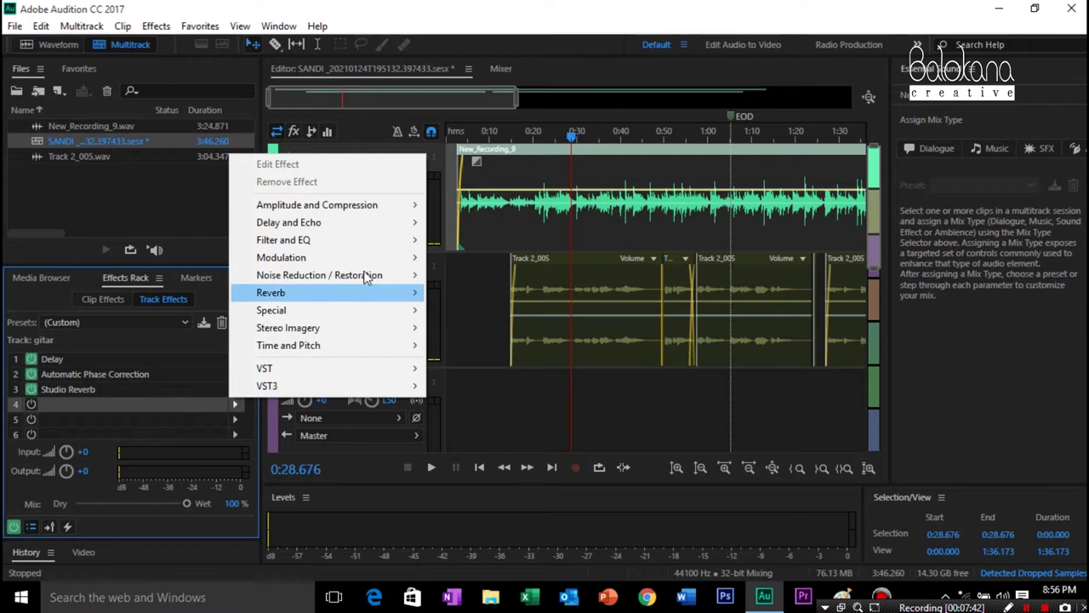
pyautogui.moveTo(339, 239)
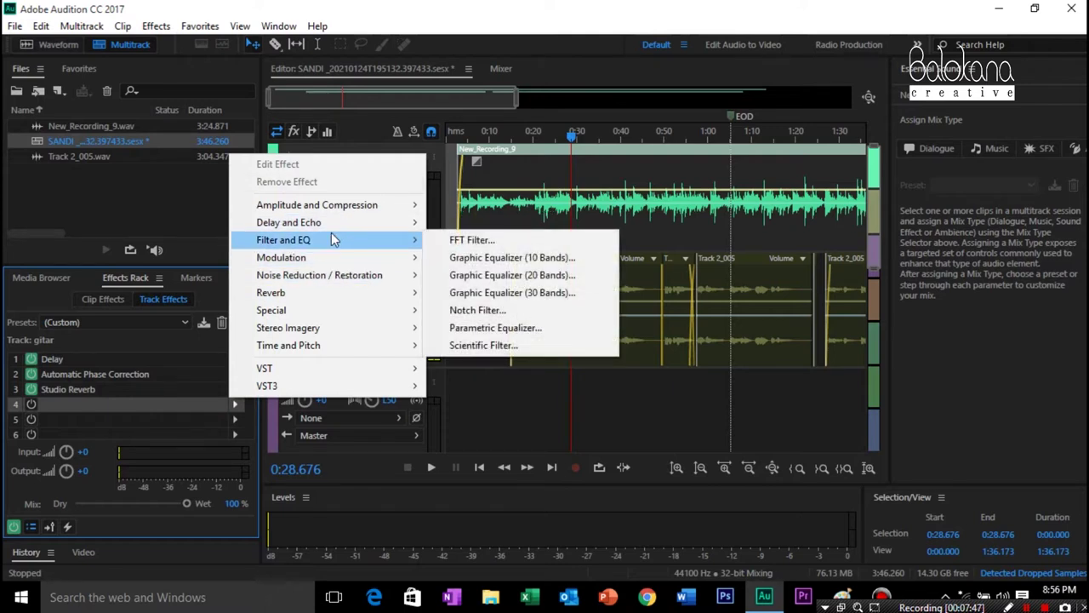
pyautogui.click(321, 226)
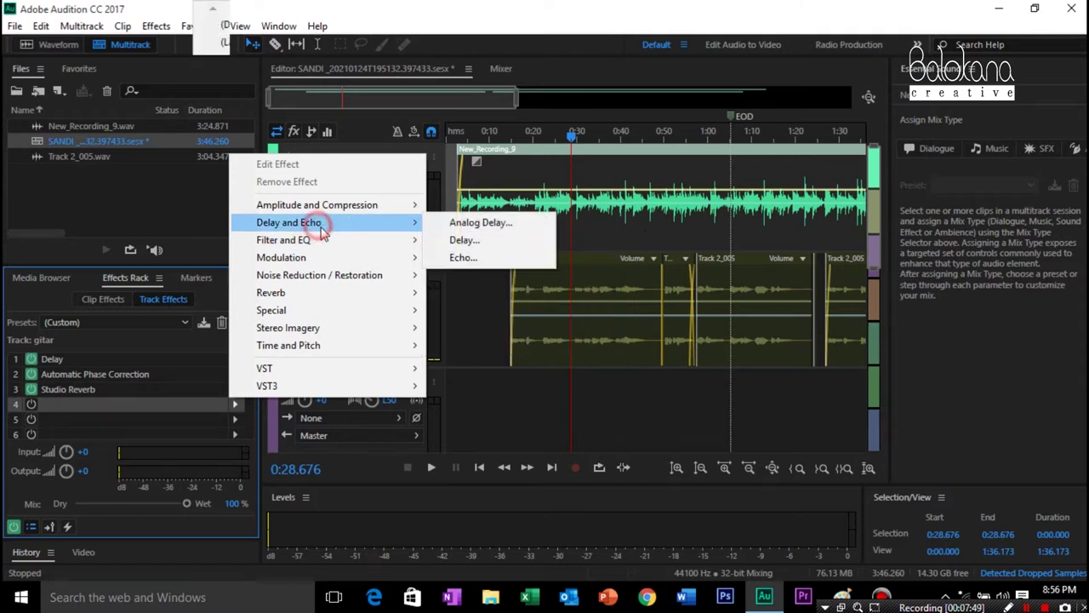
pyautogui.moveTo(261, 245)
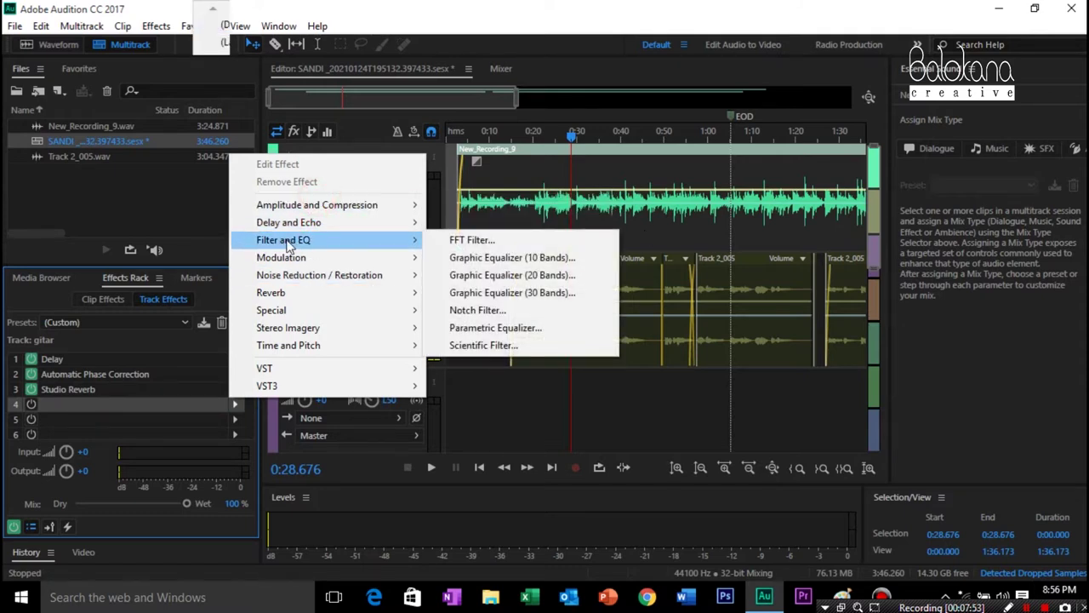
pyautogui.click(529, 294)
pyautogui.moveTo(373, 124); pyautogui.dragTo(387, 88)
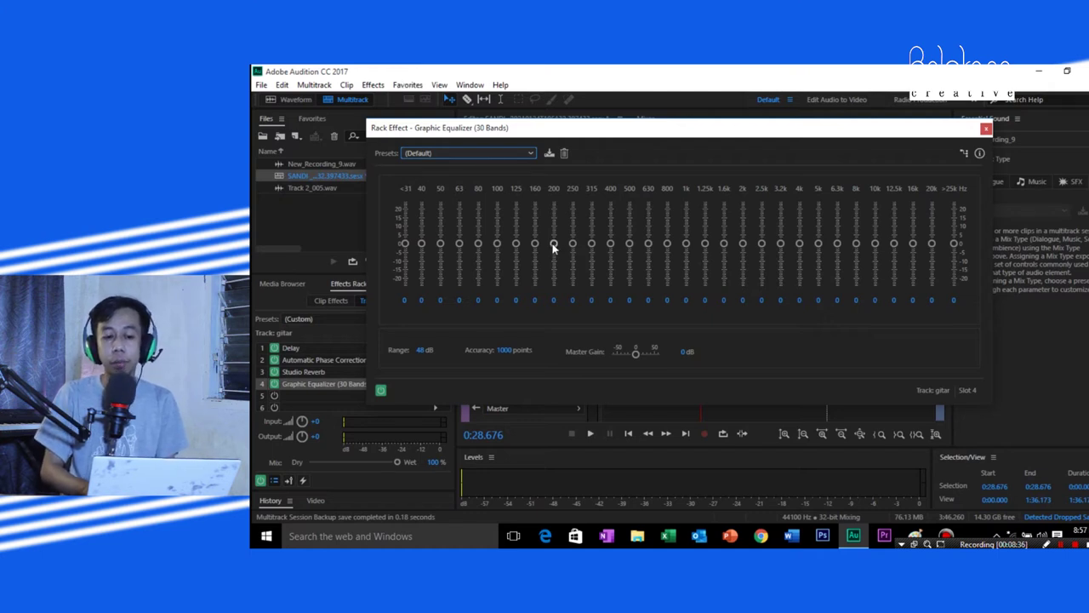
# - Cut the gitar equalizer's 200 Hz band to -3.3 dB, 250 Hz to -2.5, 315 Hz to -2.9 and 400 Hz to -3.6
pyautogui.moveTo(553, 246); pyautogui.dragTo(553, 241)
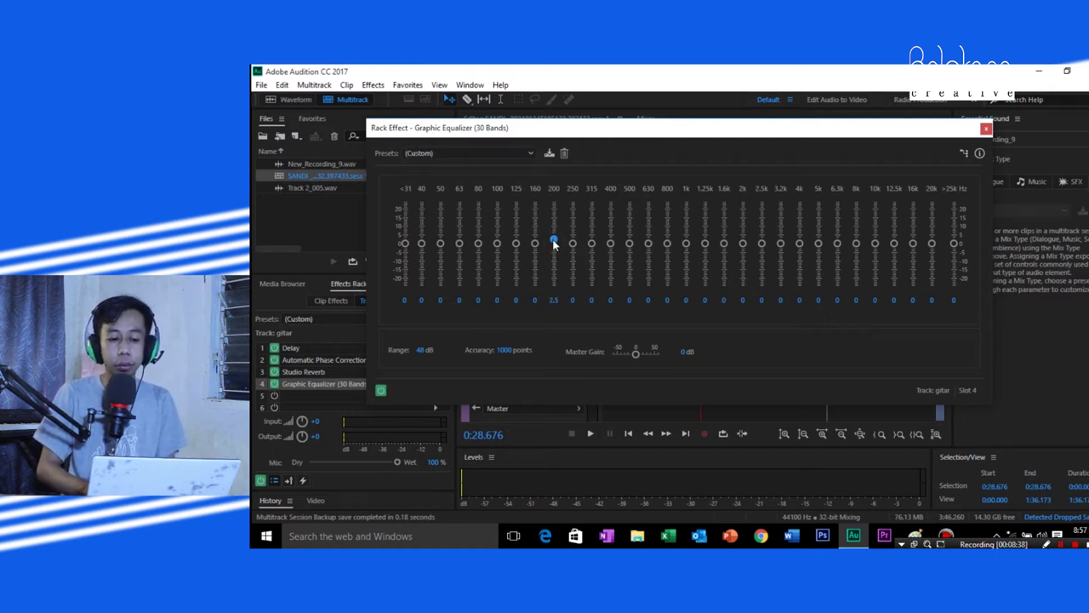
pyautogui.click(553, 243)
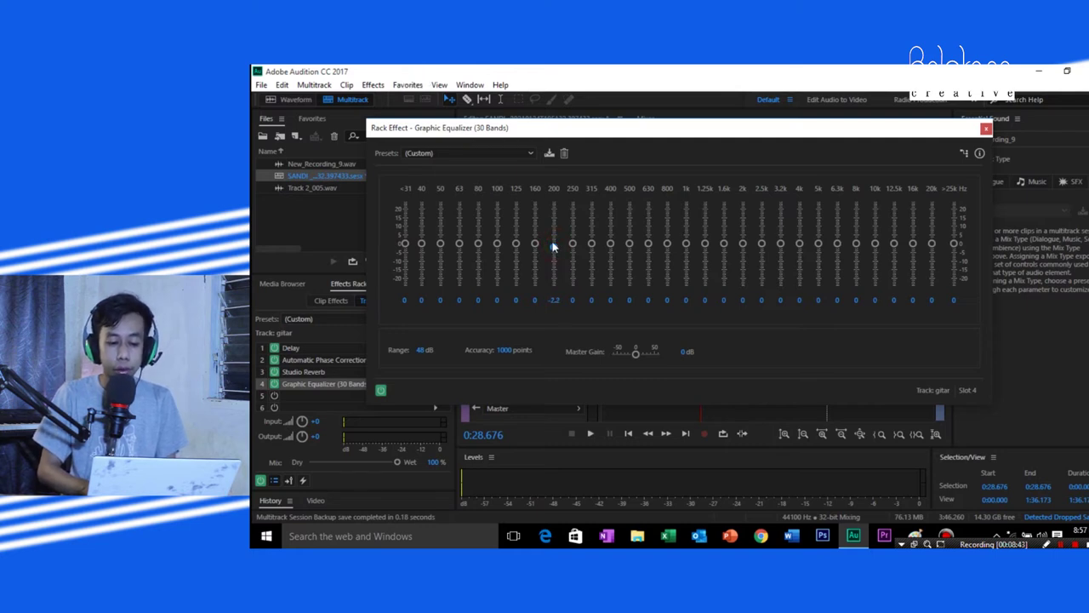
pyautogui.moveTo(554, 247); pyautogui.dragTo(553, 253)
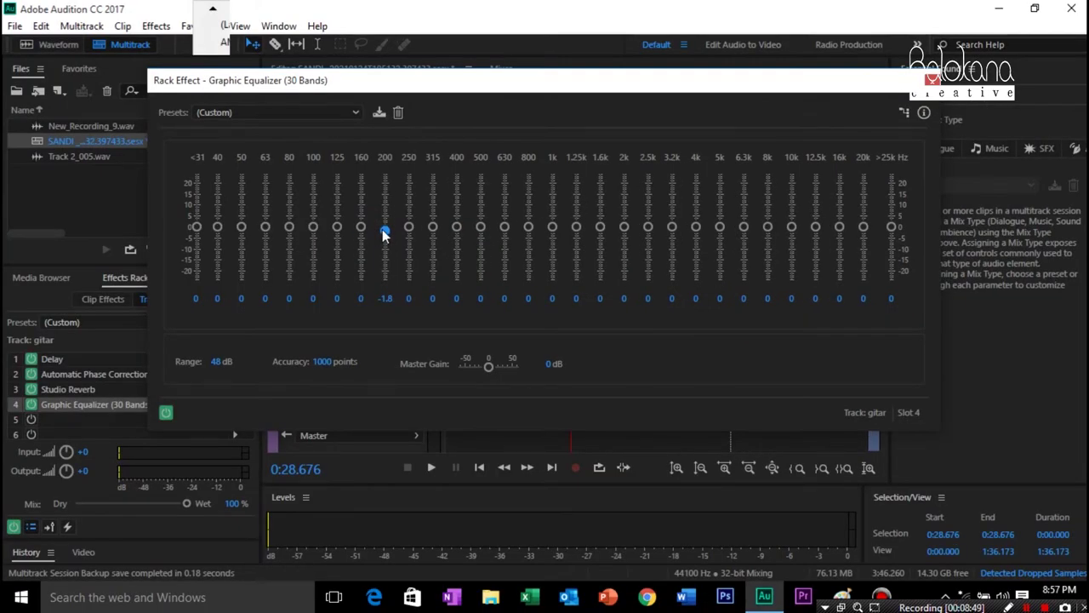
pyautogui.moveTo(432, 233); pyautogui.dragTo(454, 241)
pyautogui.moveTo(383, 236); pyautogui.dragTo(387, 237)
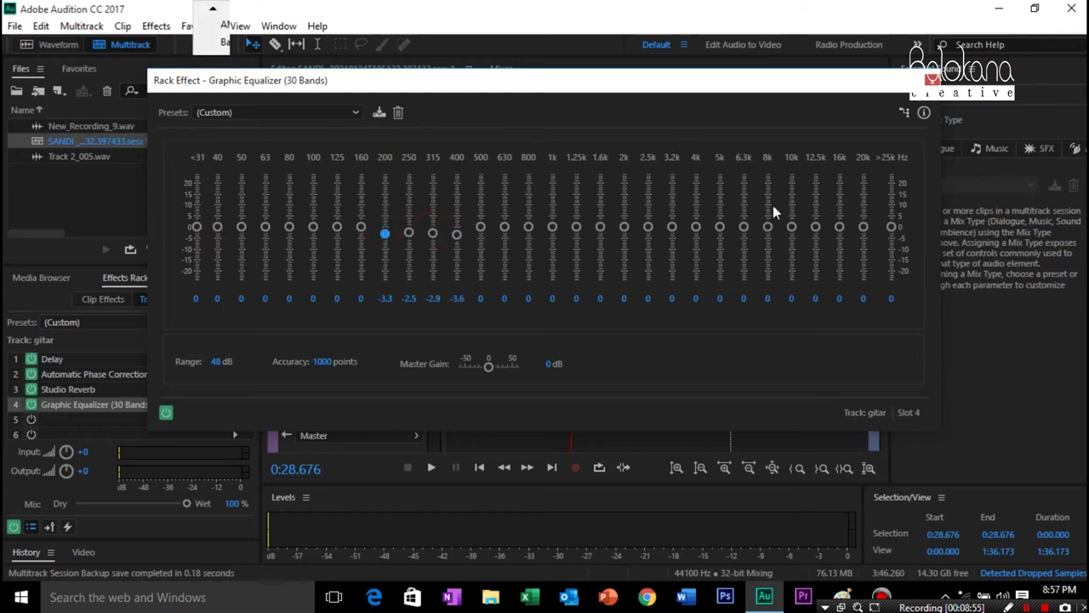
# - Cut the gitar equalizer's 2.5k band to -2.2 dB, 8k to -2.5 and 10k to -2.9, and move the window clear of the effects rack
pyautogui.moveTo(771, 230); pyautogui.dragTo(768, 233)
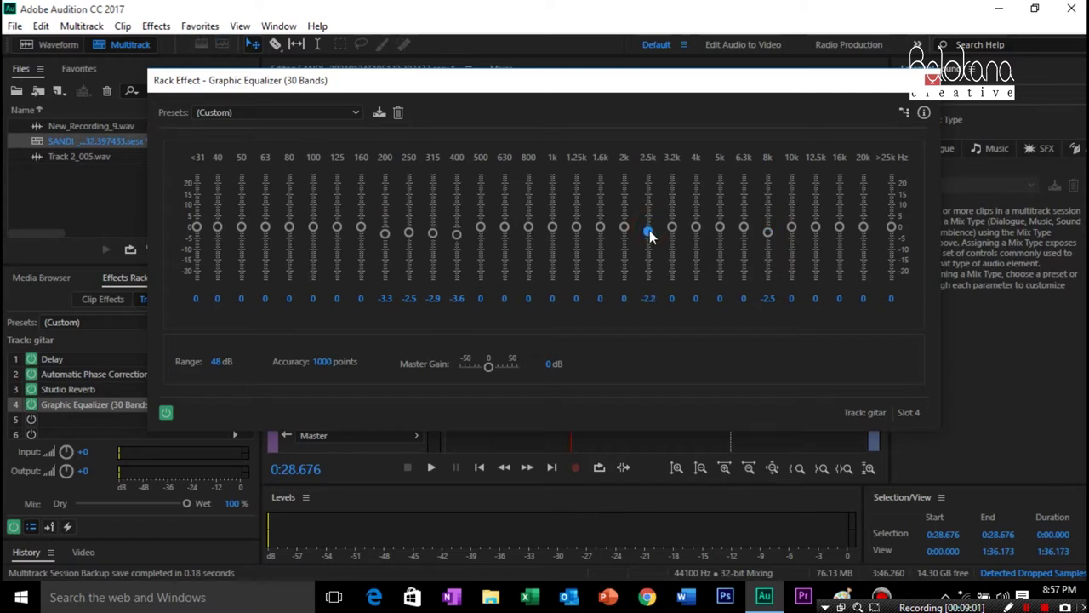
pyautogui.moveTo(794, 230); pyautogui.dragTo(795, 236)
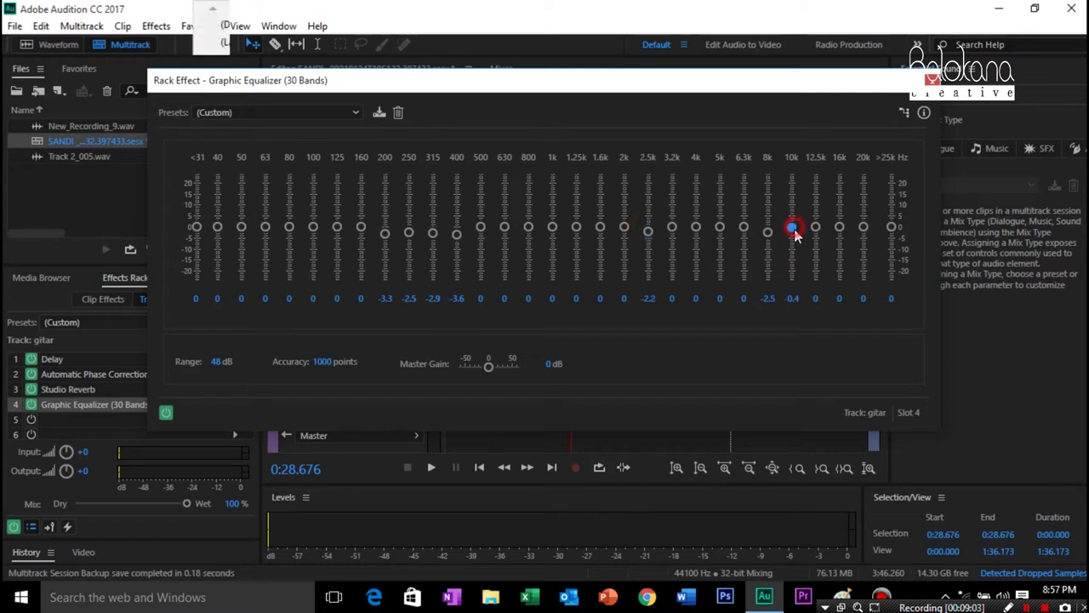
pyautogui.moveTo(620, 77); pyautogui.dragTo(645, 120)
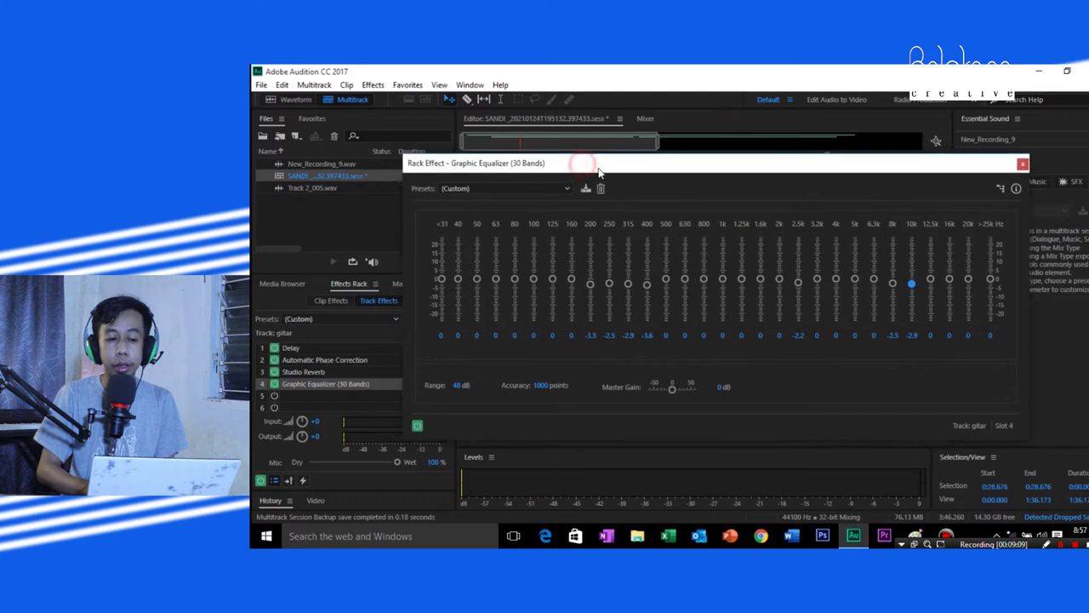
pyautogui.moveTo(418, 134); pyautogui.dragTo(479, 147)
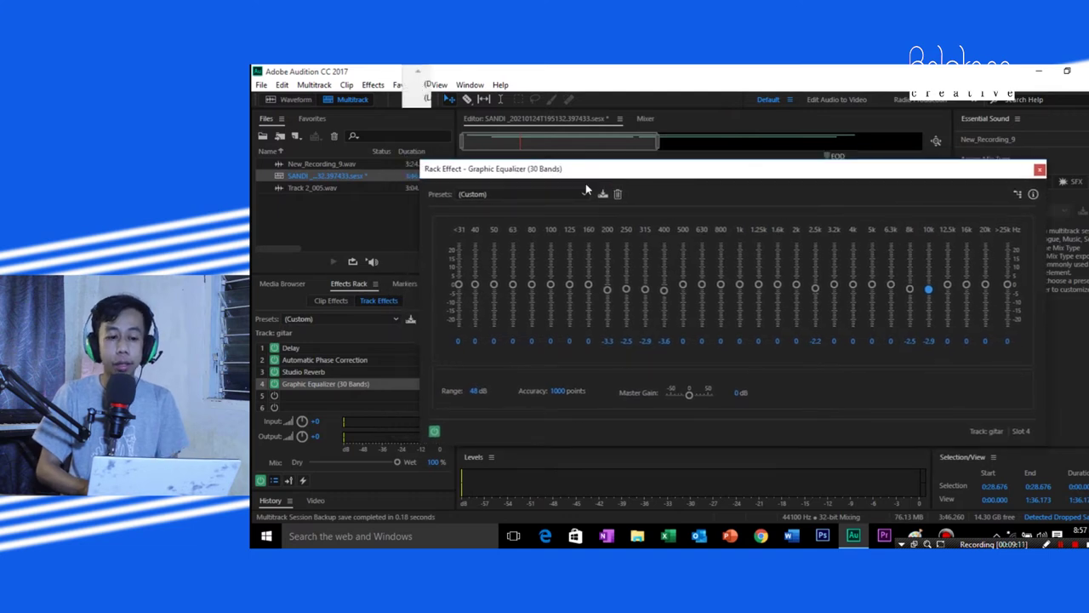
pyautogui.click(577, 172)
pyautogui.moveTo(577, 173)
pyautogui.mouseDown()
pyautogui.moveTo(587, 170)
pyautogui.moveTo(556, 163)
pyautogui.moveTo(583, 162)
pyautogui.mouseUp()
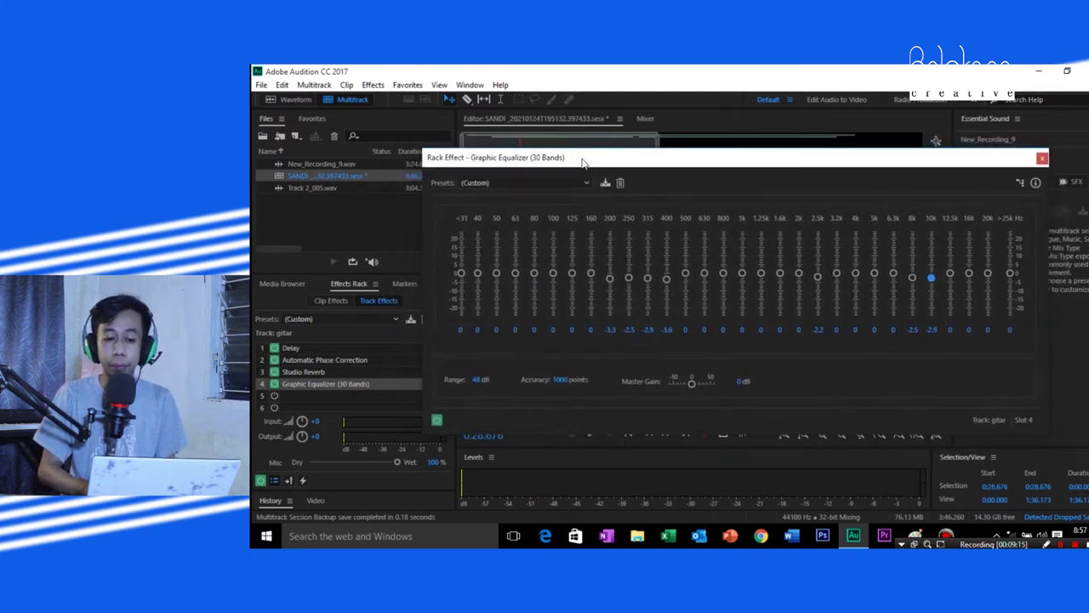
# - Play the session with the equalized gitar track, close the equalizer settings and listen again from 0:16.059
pyautogui.press('space')
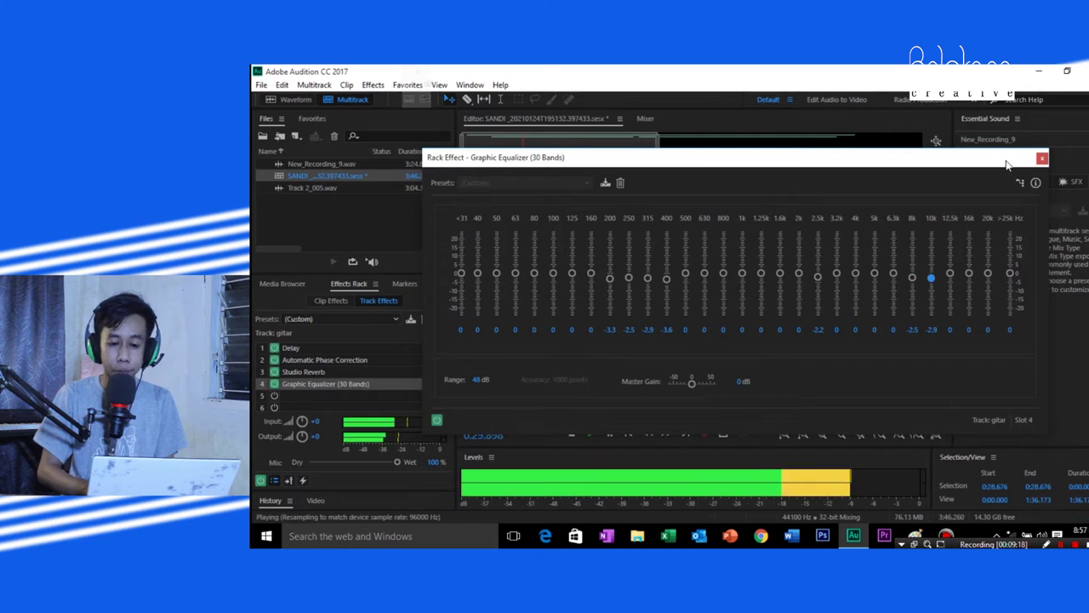
pyautogui.click(1042, 158)
pyautogui.click(649, 172)
pyautogui.press('space')
pyautogui.click(657, 172)
pyautogui.press('space')
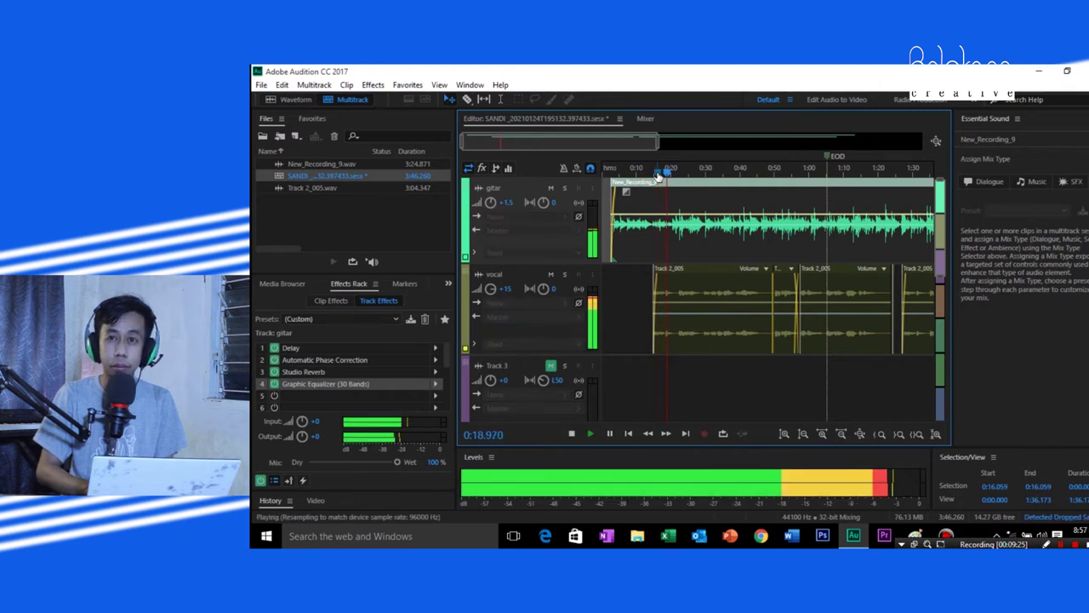
pyautogui.press('space')
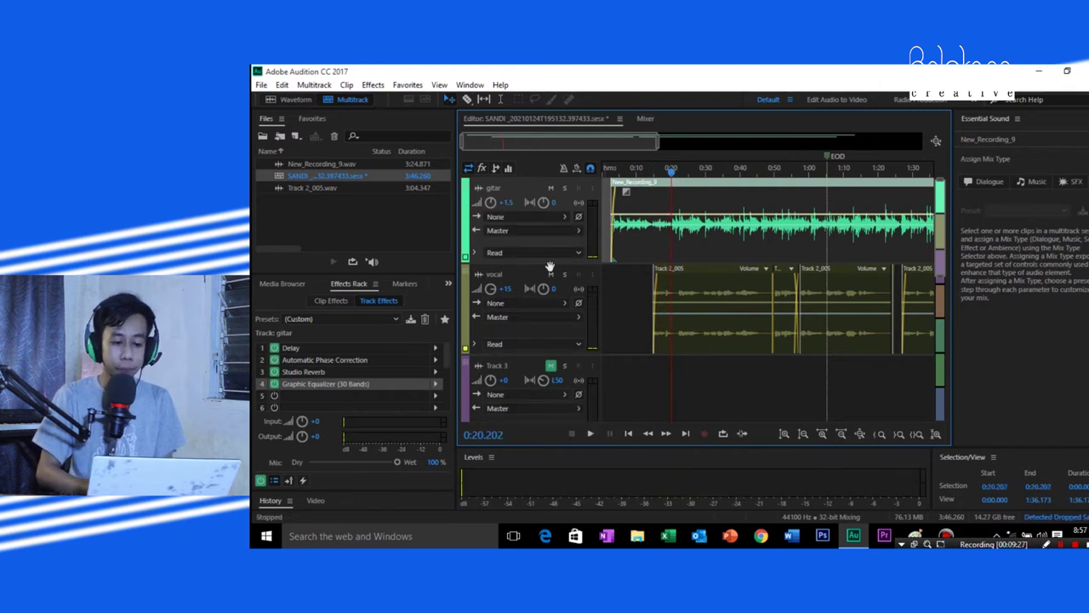
# - Return the playhead to 0:14.234 and select the vocal track to display its effects rack
pyautogui.click(651, 285)
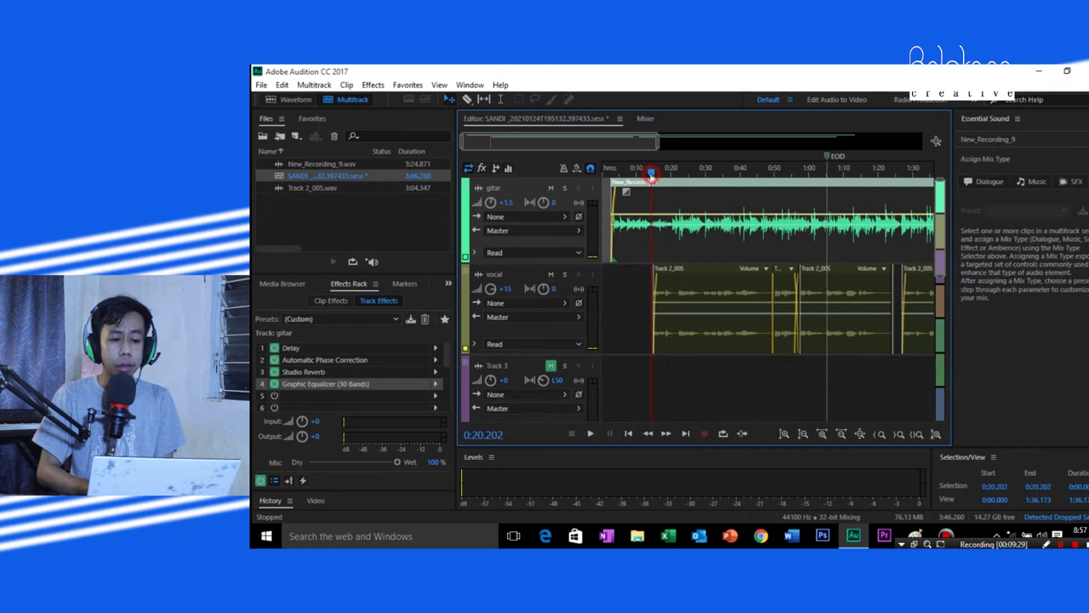
pyautogui.click(622, 296)
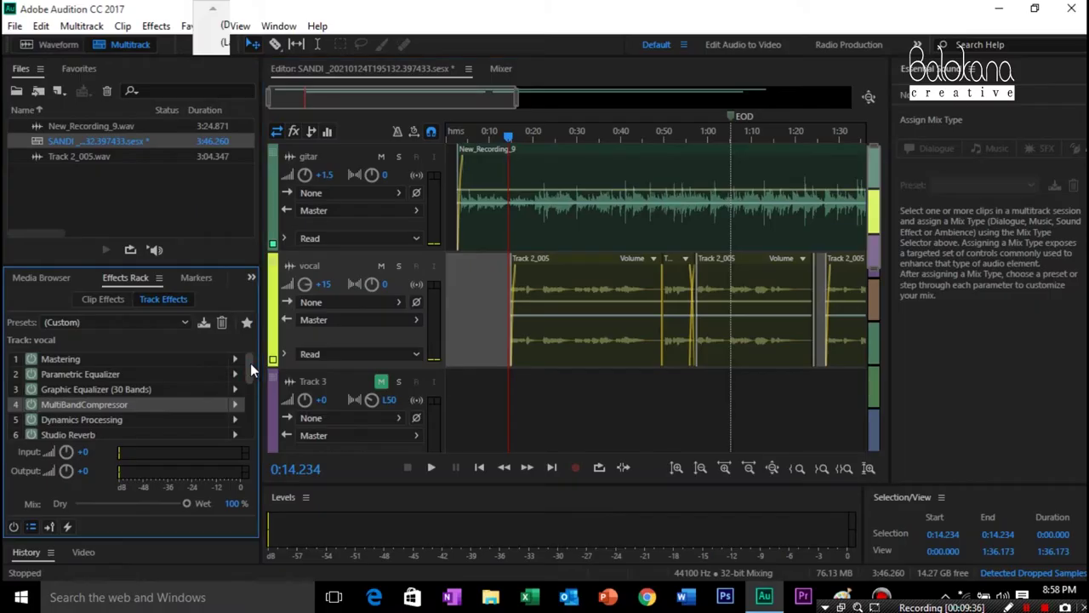
pyautogui.moveTo(250, 363)
pyautogui.mouseDown()
pyautogui.moveTo(254, 382)
pyautogui.moveTo(245, 351)
pyautogui.mouseUp()
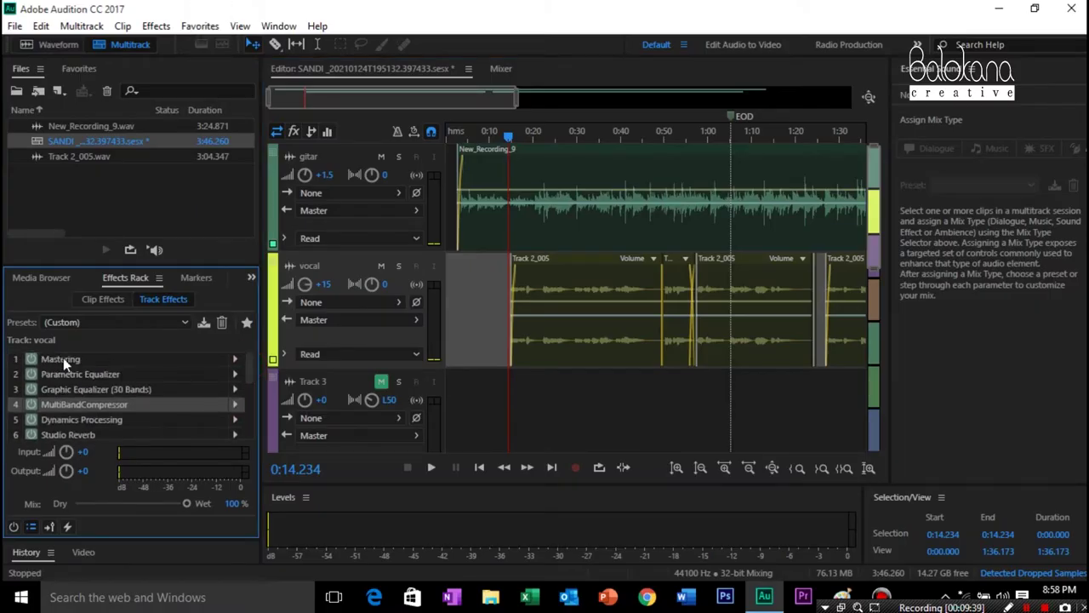
pyautogui.click(92, 360)
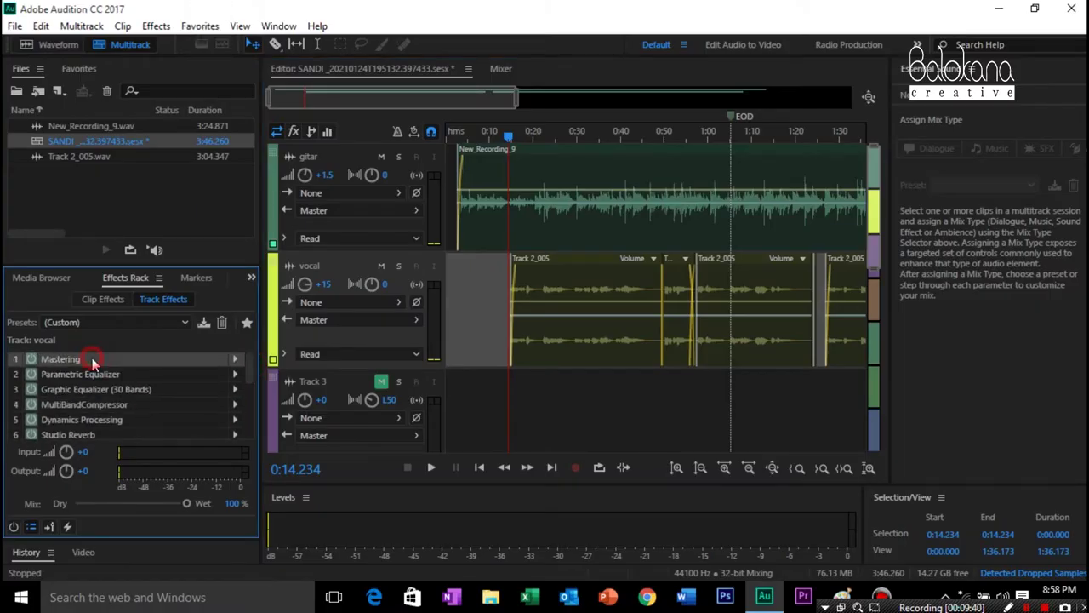
# - Switch off the vocal rack's Mastering, Parametric Equalizer, Graphic Equalizer, MultiBandCompressor, Dynamics Processing and Studio Reverb effects individually
pyautogui.click(31, 359)
pyautogui.click(30, 375)
pyautogui.click(30, 389)
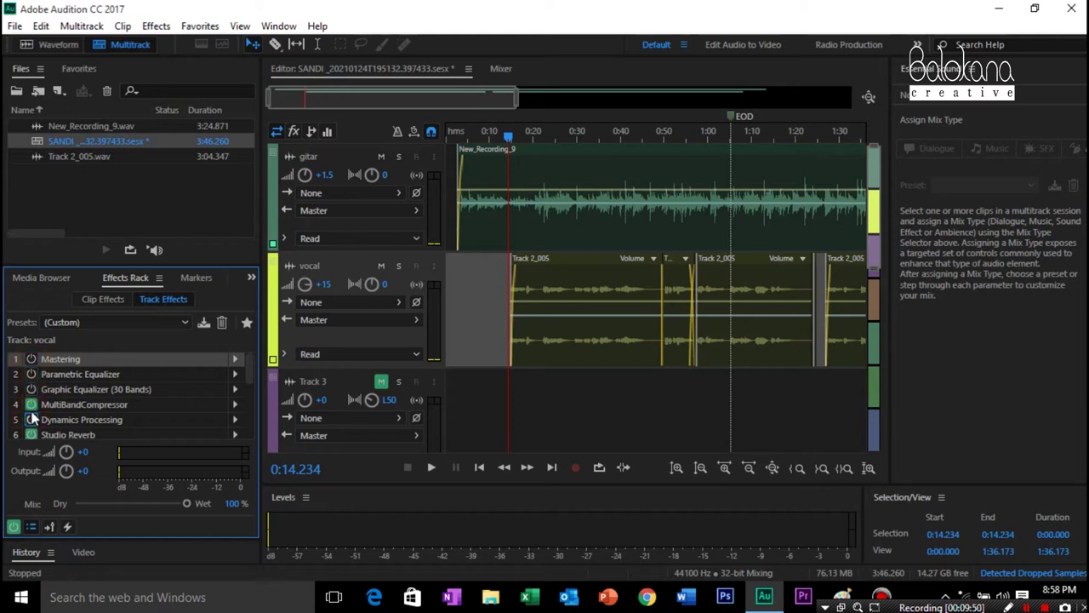
pyautogui.click(32, 436)
pyautogui.moveTo(249, 369)
pyautogui.mouseDown()
pyautogui.moveTo(196, 402)
pyautogui.moveTo(250, 363)
pyautogui.mouseUp()
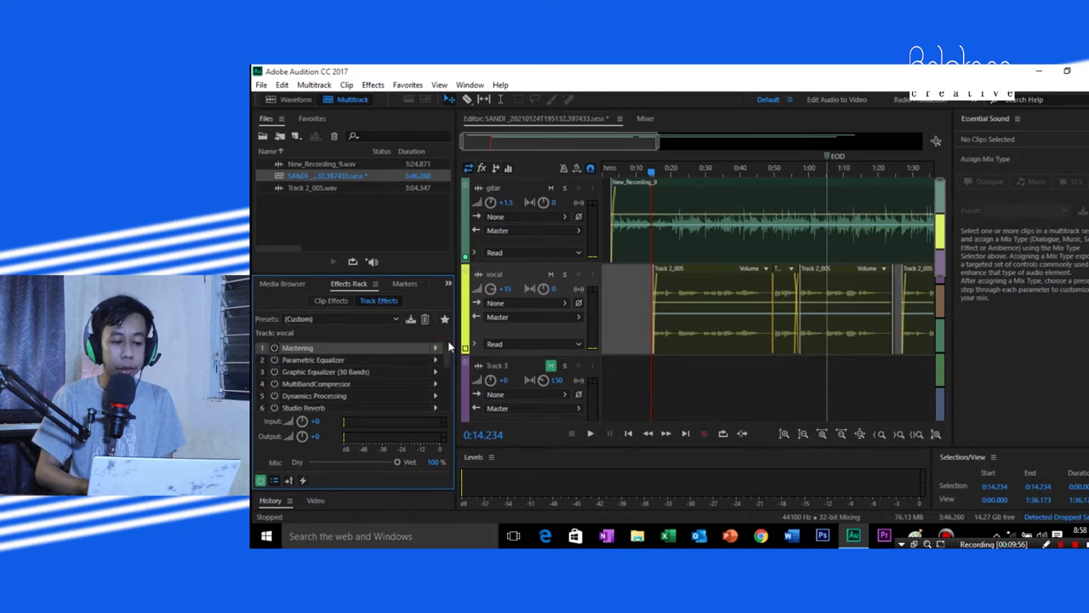
# - Enable slot 1 of the vocal track's rack and load a fresh Mastering effect there, repositioning its settings window
pyautogui.click(434, 349)
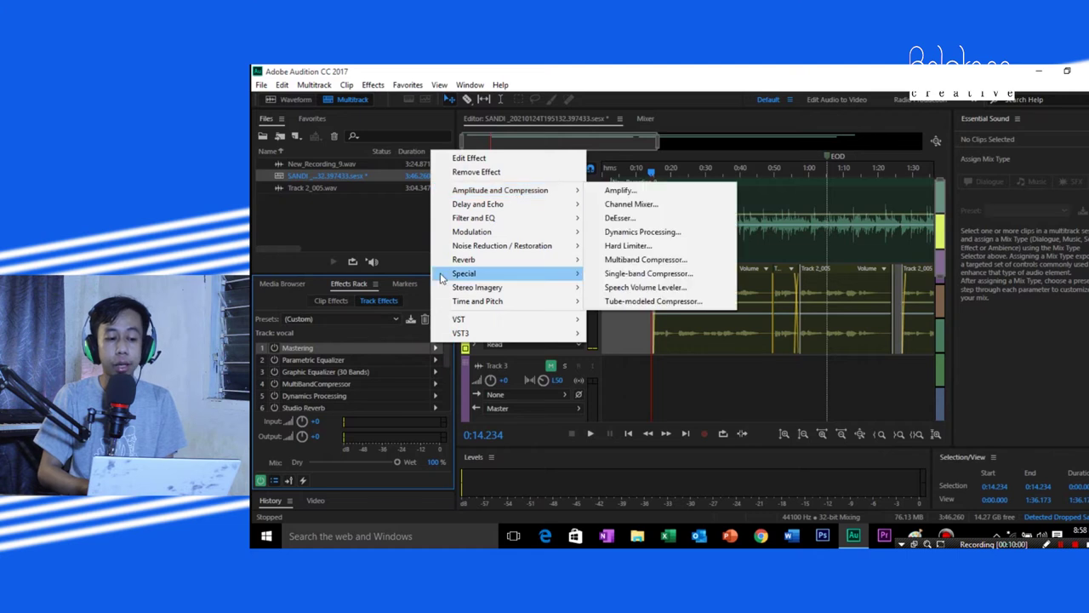
pyautogui.click(299, 362)
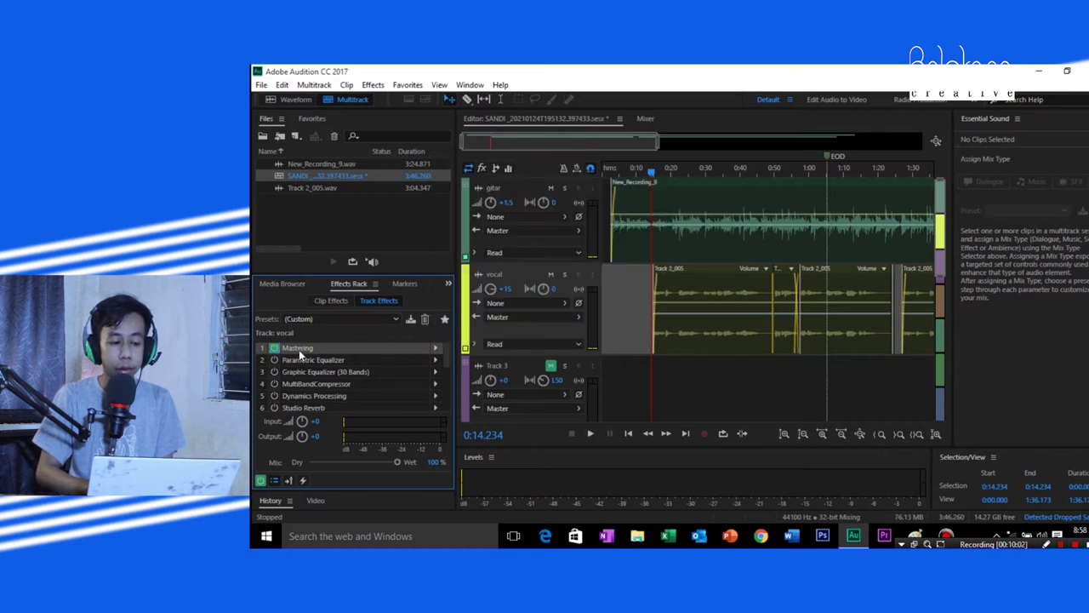
pyautogui.click(434, 347)
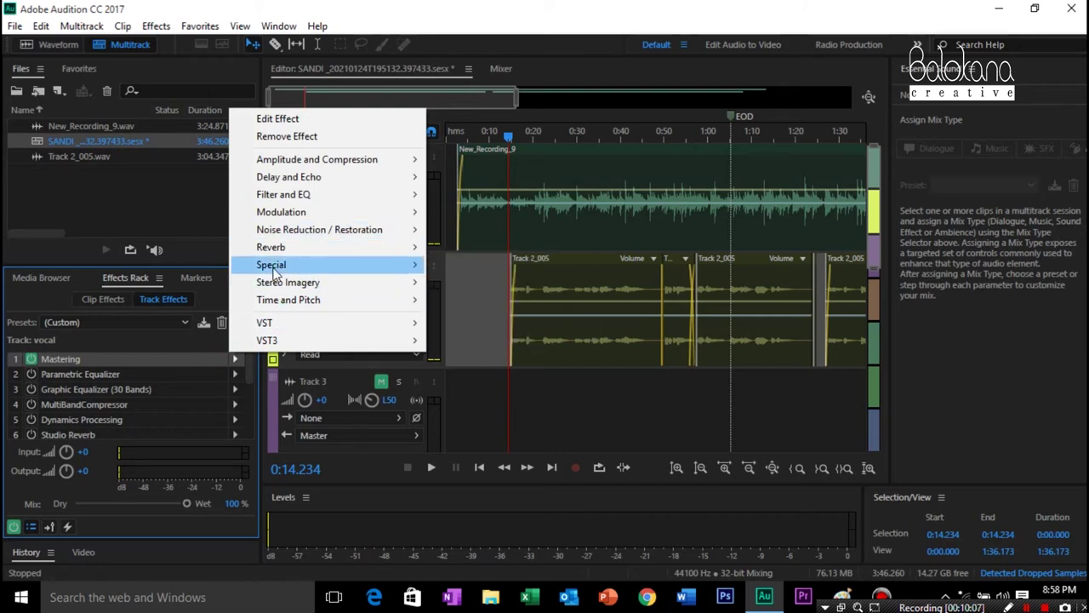
pyautogui.moveTo(393, 264)
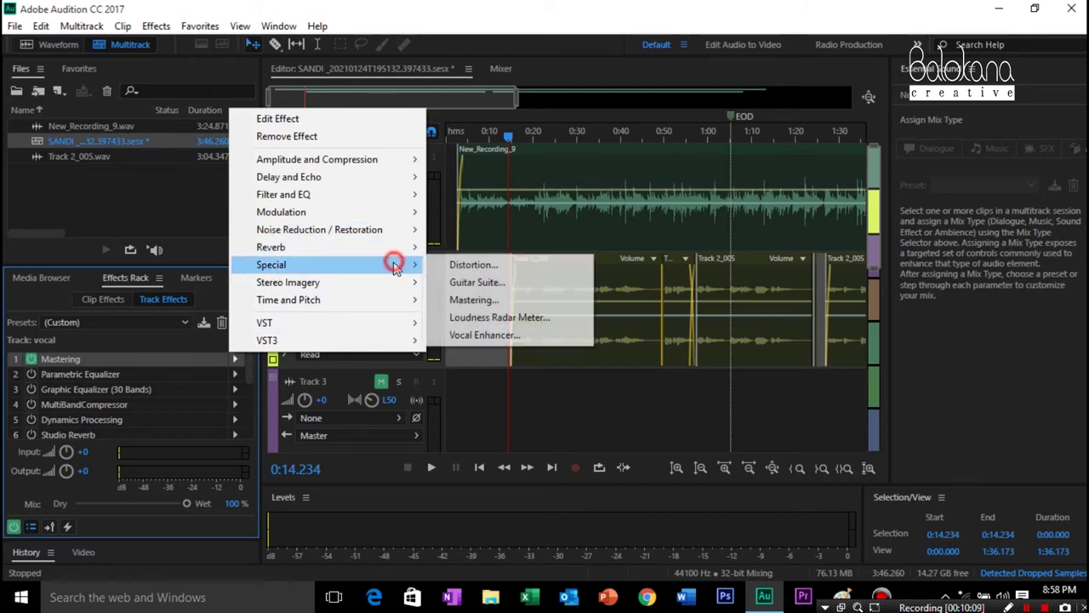
pyautogui.click(492, 302)
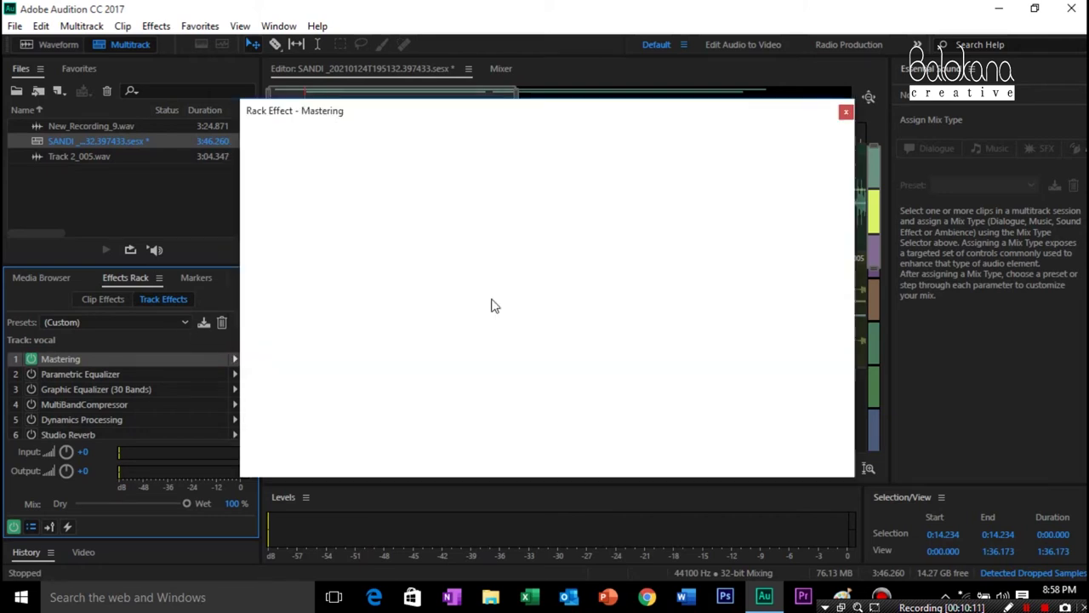
pyautogui.moveTo(509, 113); pyautogui.dragTo(541, 91)
# - Apply the Make Room For Vocals preset to the vocal Mastering effect, audition it from 0:14.234, and close its settings
pyautogui.click(415, 125)
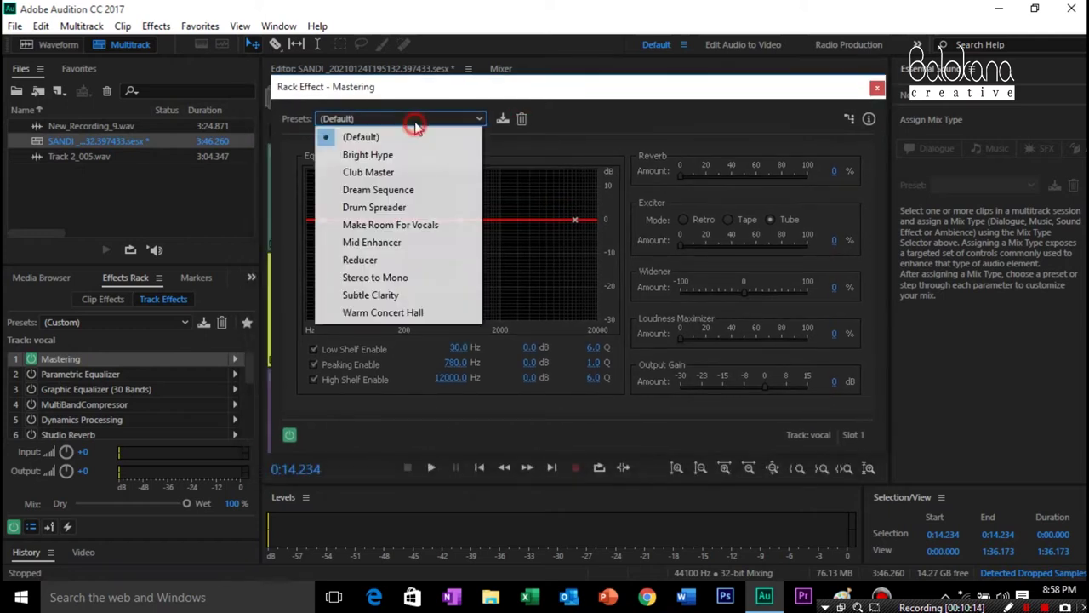
pyautogui.click(364, 225)
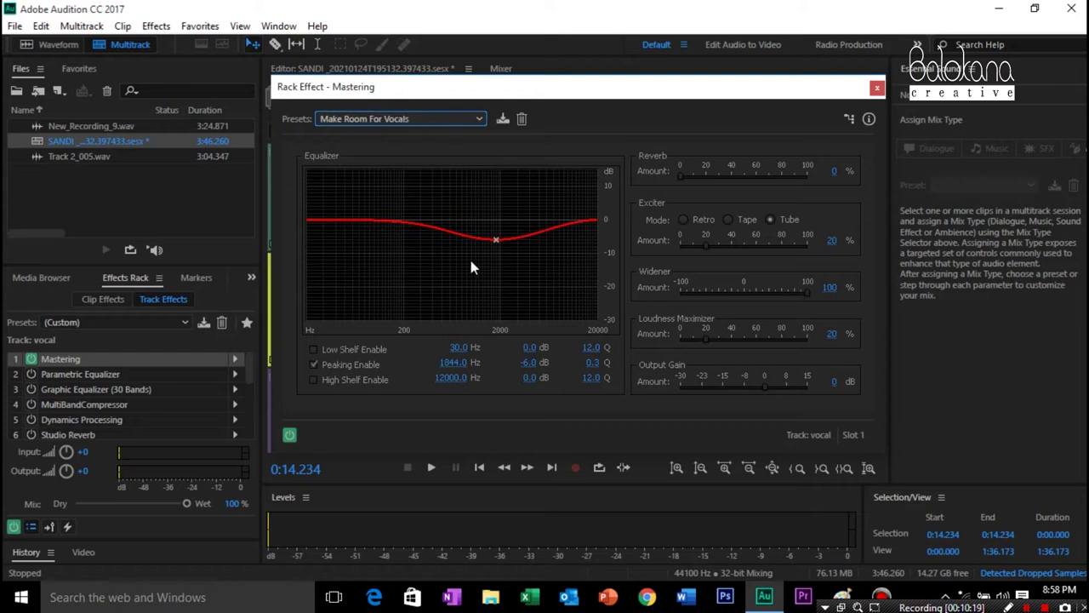
pyautogui.press('space')
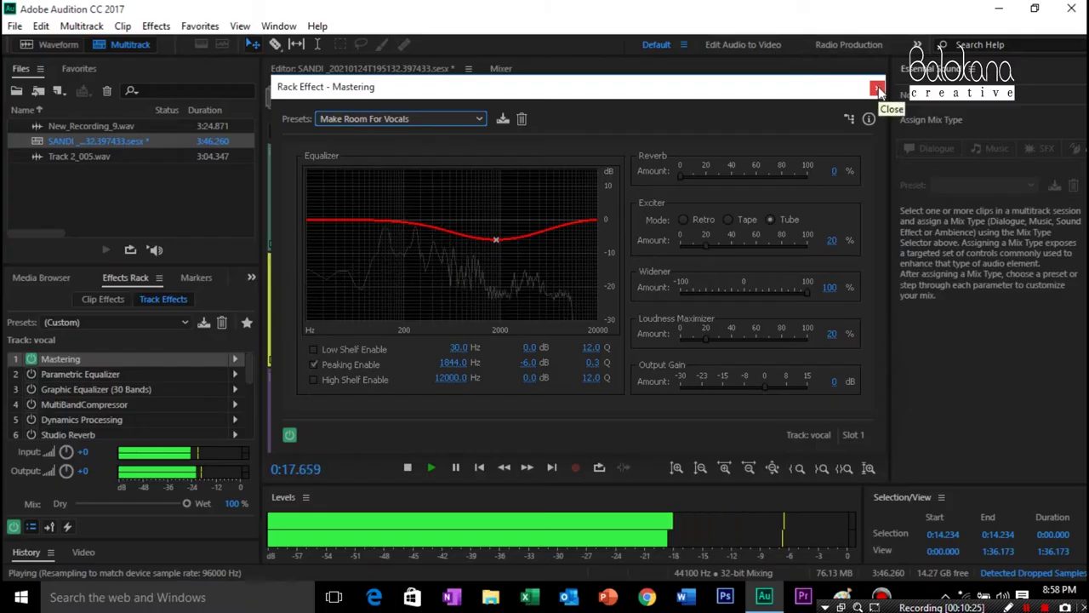
pyautogui.click(878, 90)
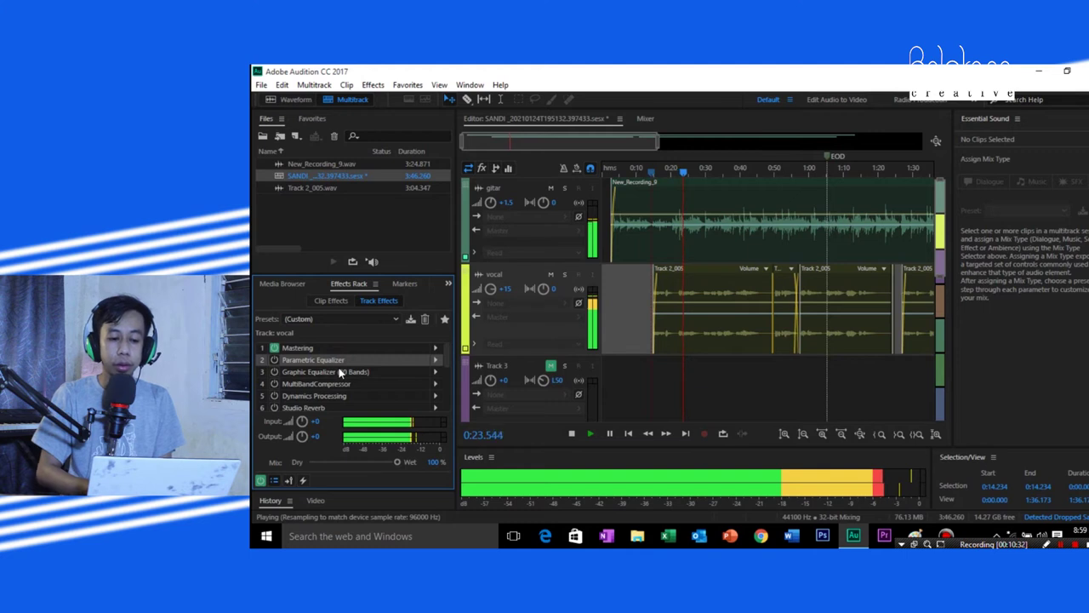
pyautogui.press('space')
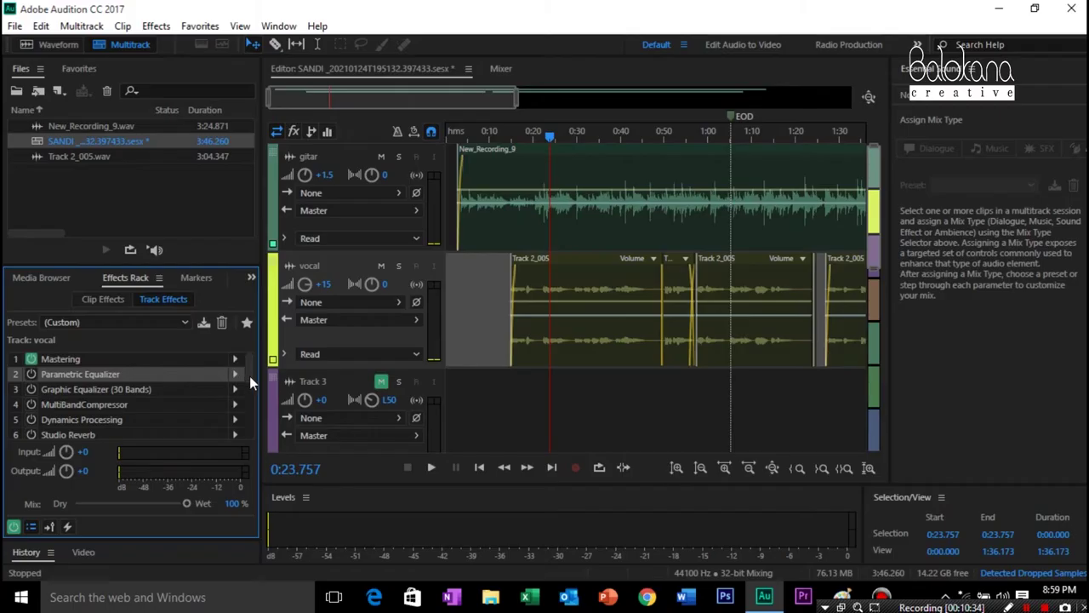
# - Review the existing Parametric Equalizer settings in slot 2 of the vocal rack and close them
pyautogui.click(240, 377)
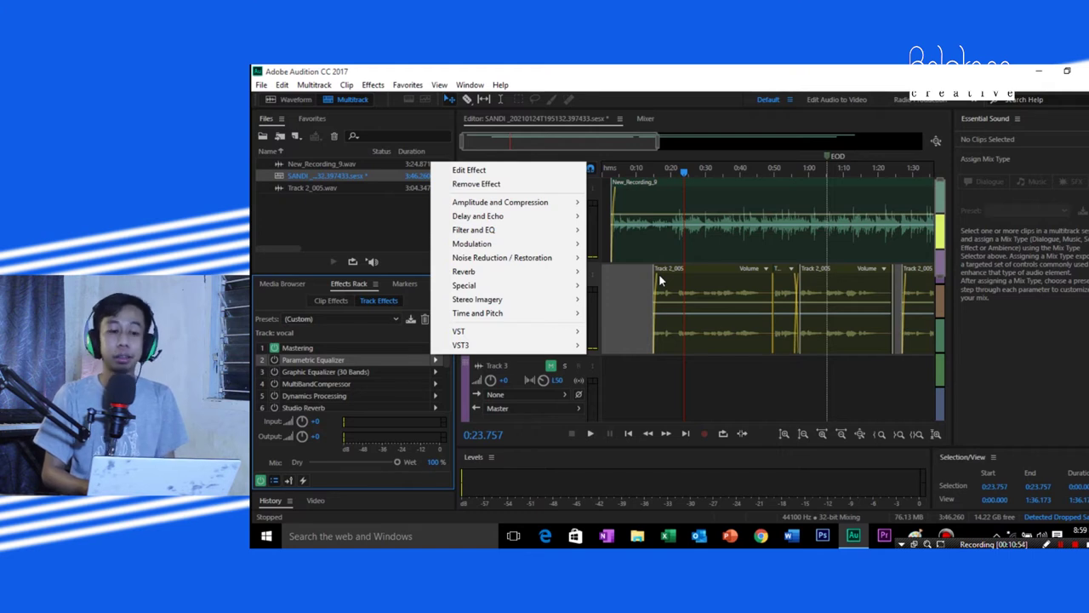
pyautogui.click(289, 361)
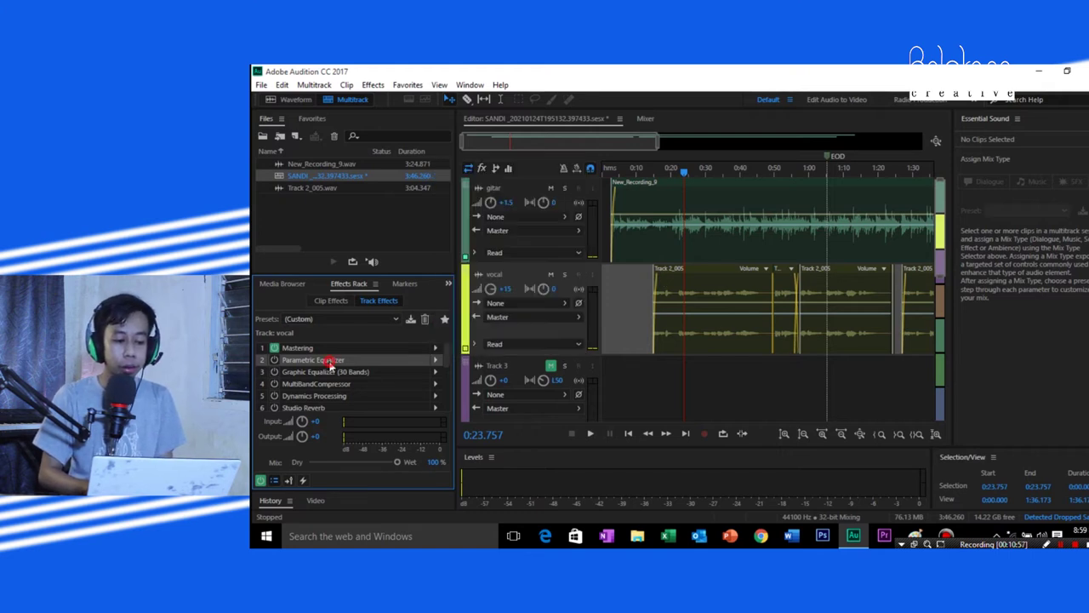
pyautogui.doubleClick(306, 360)
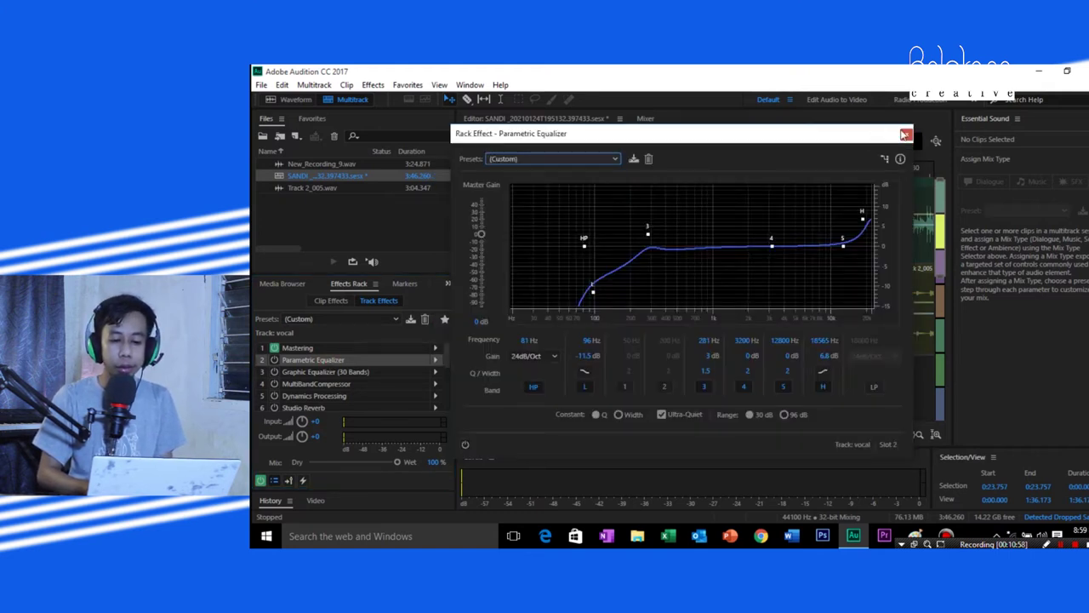
pyautogui.click(906, 134)
# - Load a fresh Parametric Equalizer into slot 2 of the vocal rack and apply the Vocal Enhancer preset
pyautogui.click(439, 360)
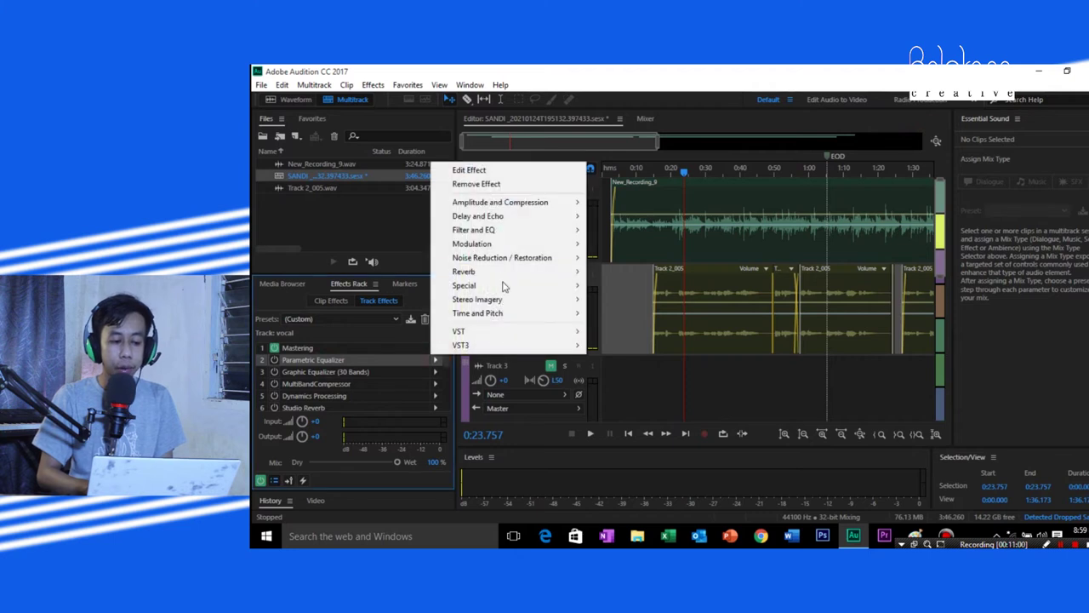
pyautogui.moveTo(512, 233)
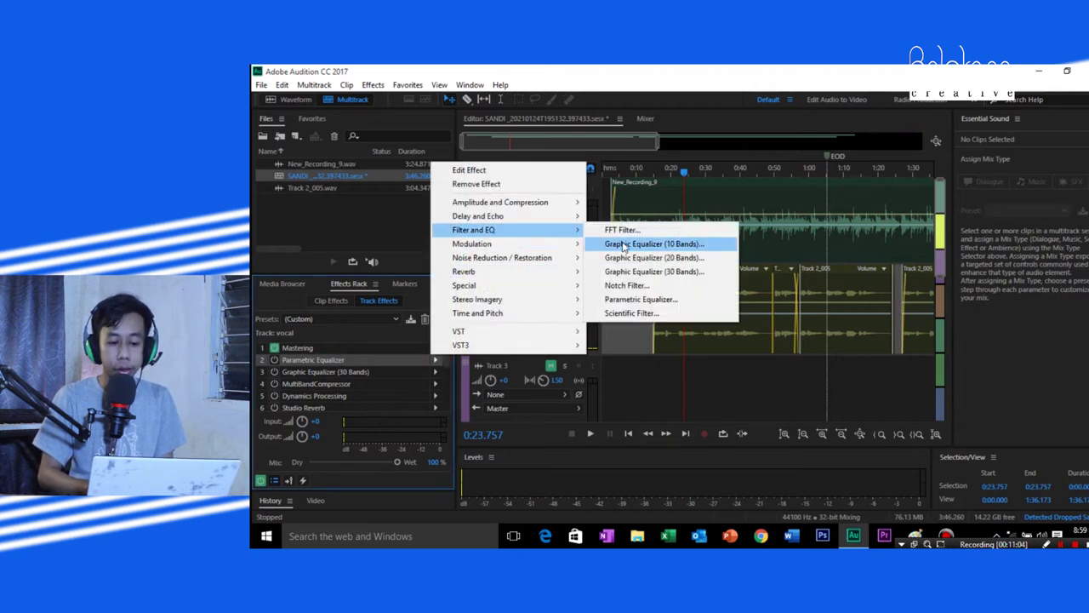
pyautogui.click(644, 300)
pyautogui.moveTo(606, 138); pyautogui.dragTo(671, 98)
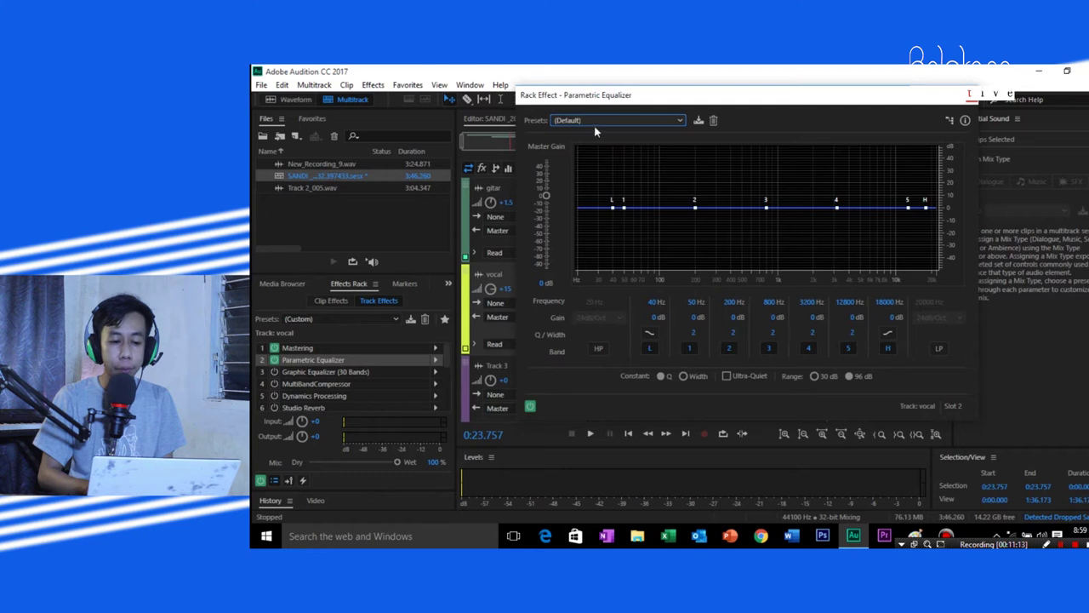
pyautogui.click(596, 128)
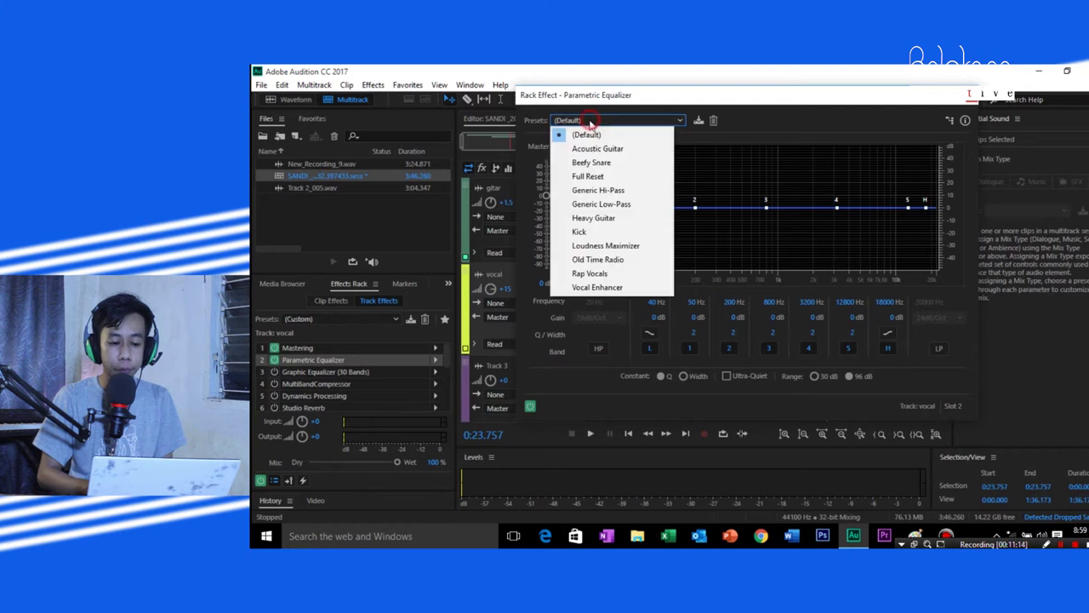
pyautogui.click(596, 287)
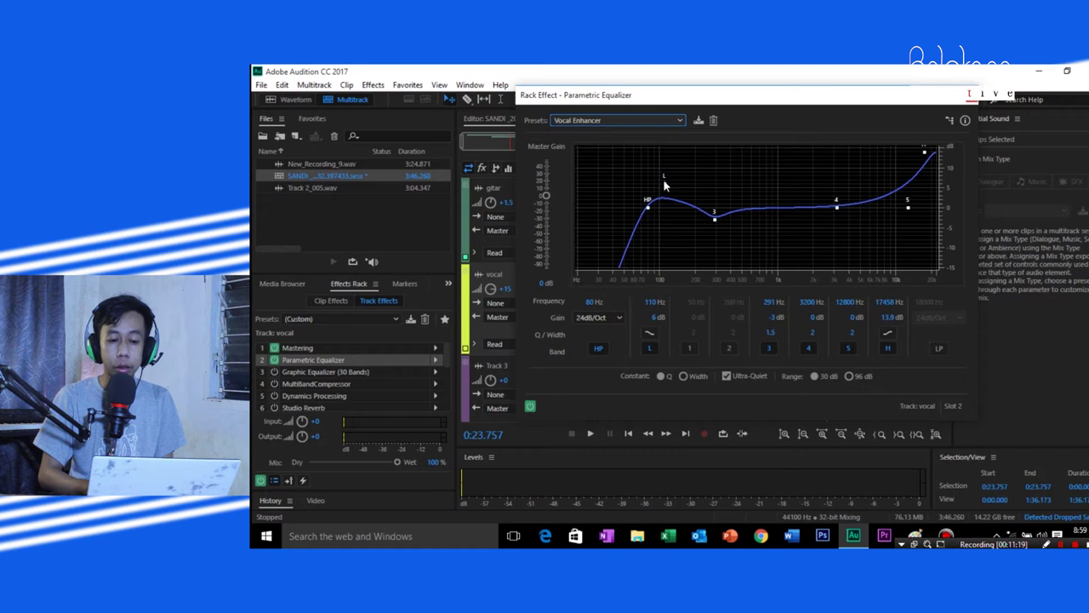
# - During playback, adjust the vocal equalizer's L band to 123 Hz/-7.7 dB, band 3 to 299 Hz/0.8 dB, and H band to 17892 Hz/8.4 dB
pyautogui.moveTo(665, 185); pyautogui.dragTo(666, 191)
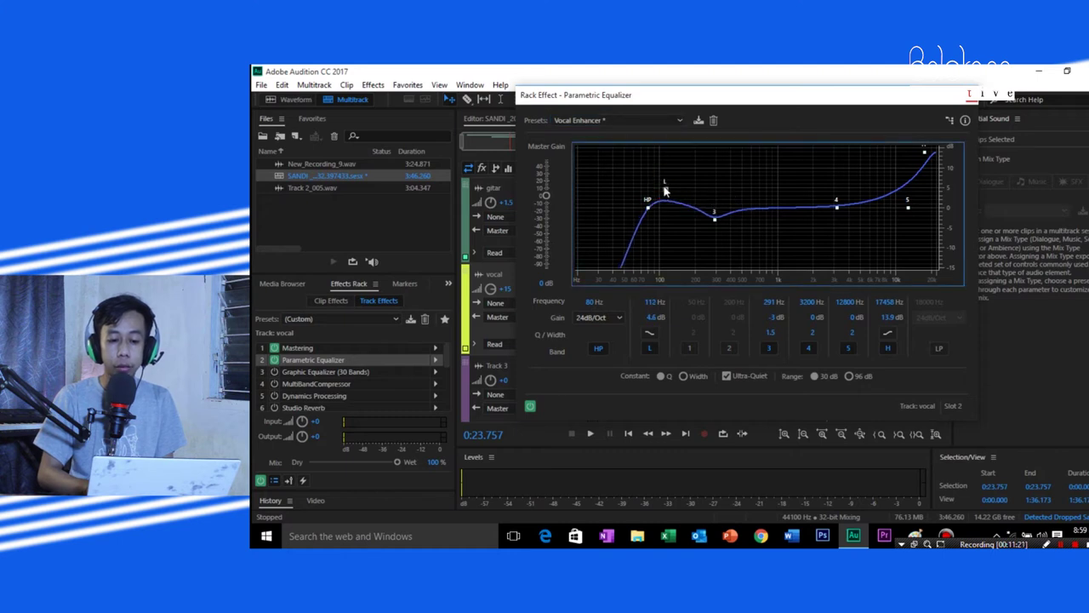
pyautogui.moveTo(690, 98); pyautogui.dragTo(602, 186)
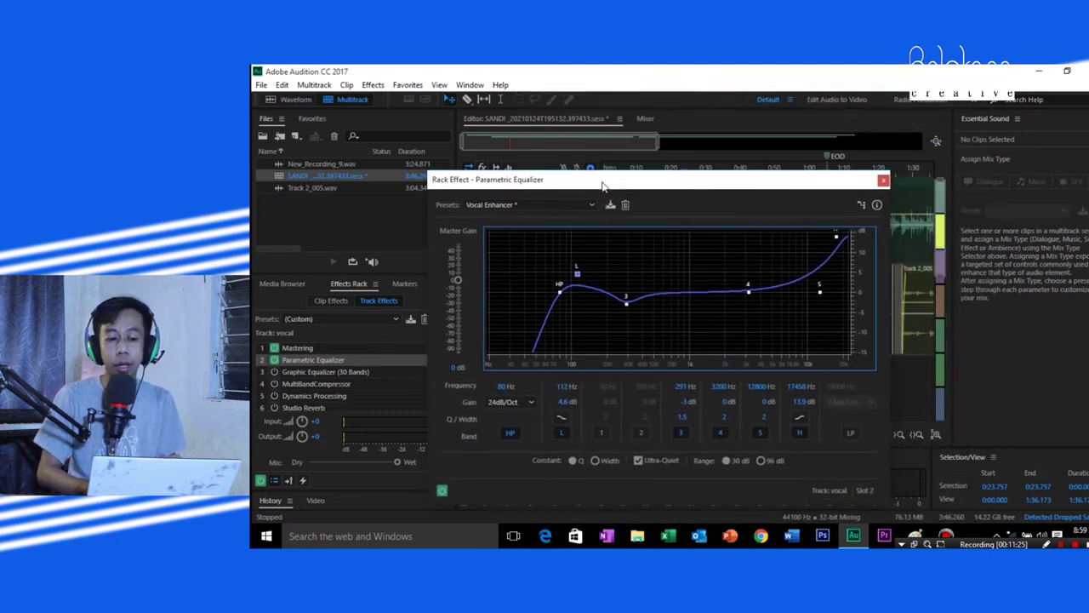
pyautogui.moveTo(627, 182); pyautogui.dragTo(629, 142)
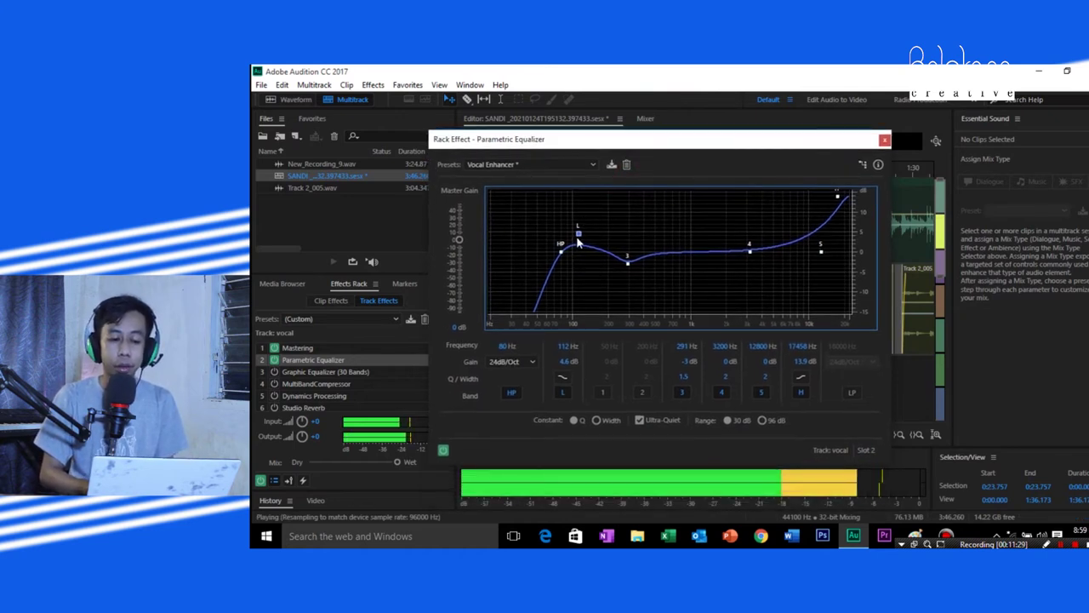
pyautogui.moveTo(578, 242); pyautogui.dragTo(579, 281)
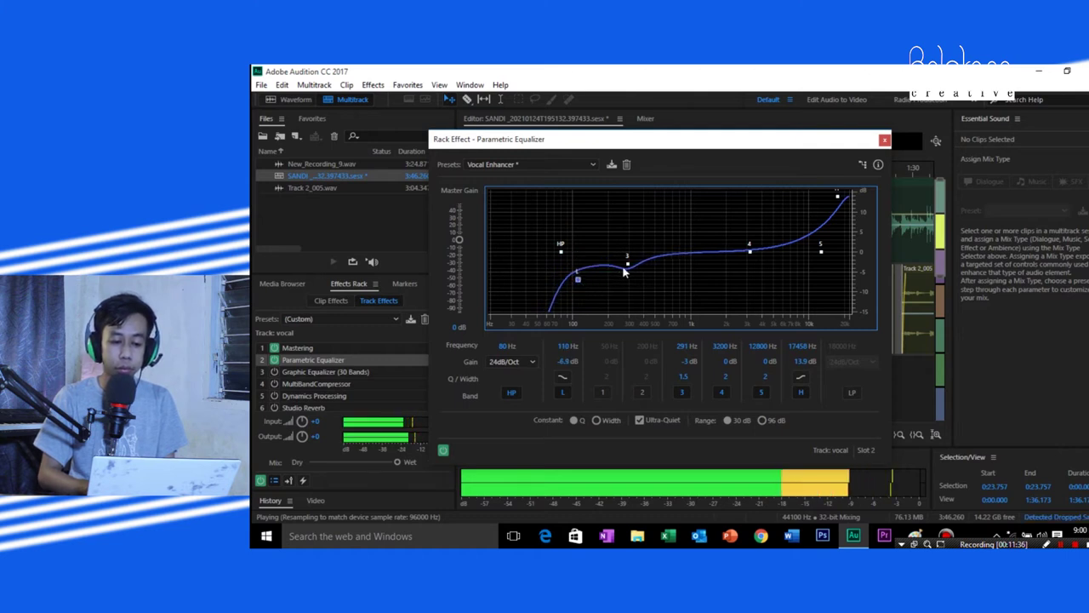
pyautogui.moveTo(626, 260)
pyautogui.moveTo(626, 260); pyautogui.dragTo(625, 250)
pyautogui.moveTo(841, 202)
pyautogui.mouseDown()
pyautogui.moveTo(846, 235)
pyautogui.moveTo(838, 218)
pyautogui.mouseUp()
pyautogui.moveTo(578, 279); pyautogui.dragTo(585, 286)
pyautogui.moveTo(626, 251); pyautogui.dragTo(629, 248)
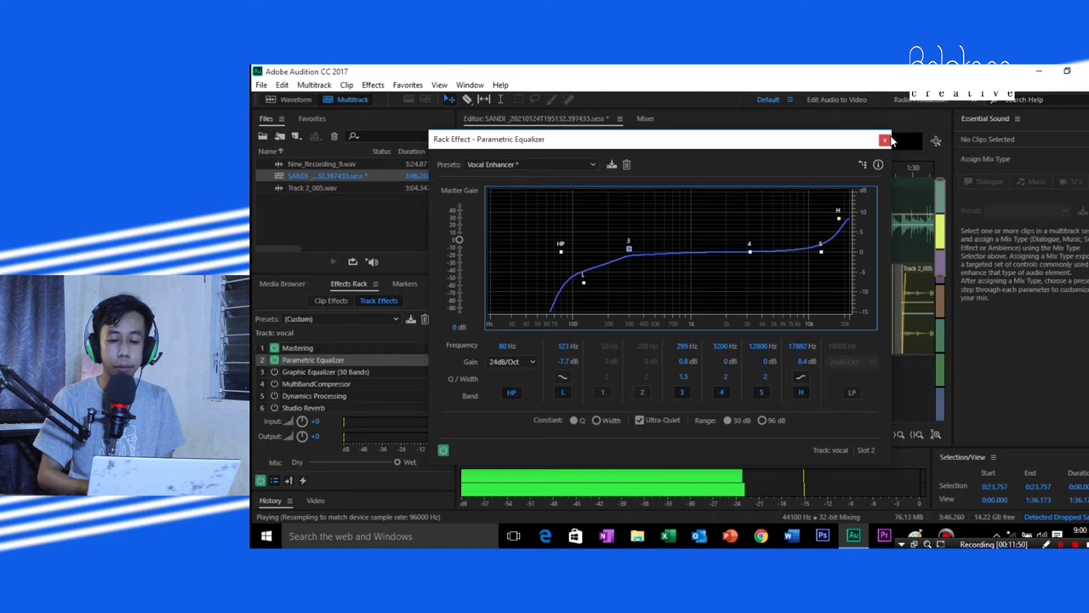
# - Close the Parametric Equalizer settings, stop playback, and switch on the vocal rack's Graphic Equalizer (30 Bands)
pyautogui.click(885, 139)
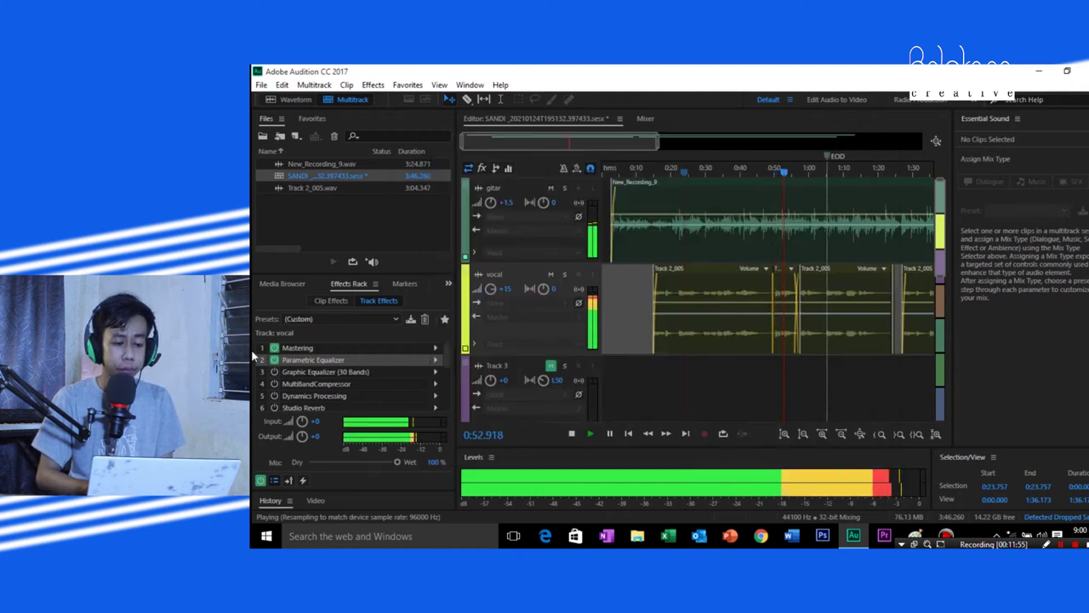
pyautogui.press('space')
pyautogui.click(274, 371)
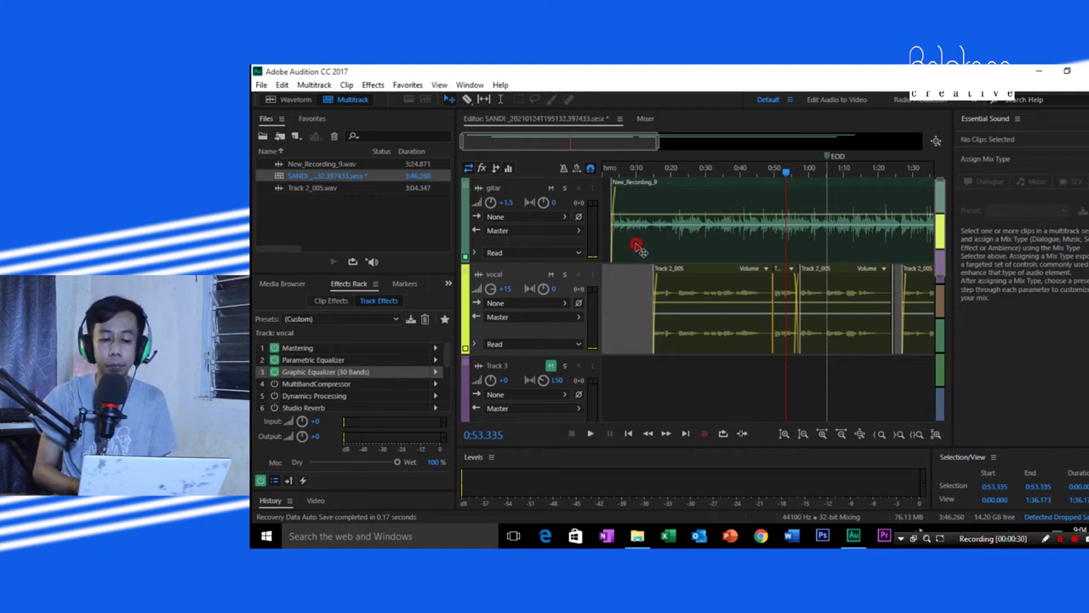
# - Select the gitar track, view its Graphic Equalizer (30 Bands) settings in slot 4, and close them
pyautogui.click(640, 245)
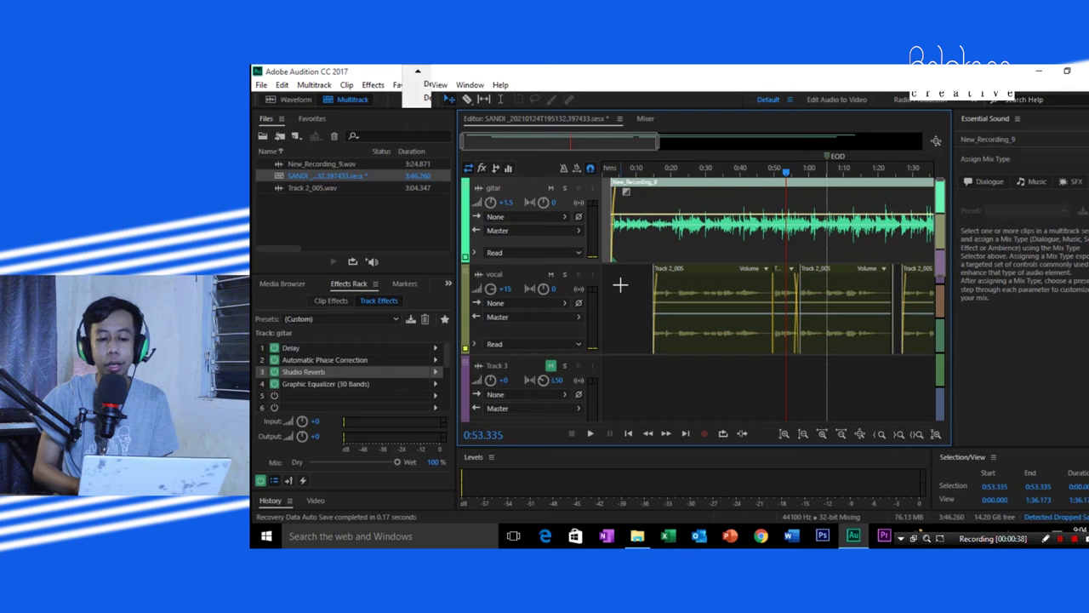
pyautogui.click(621, 285)
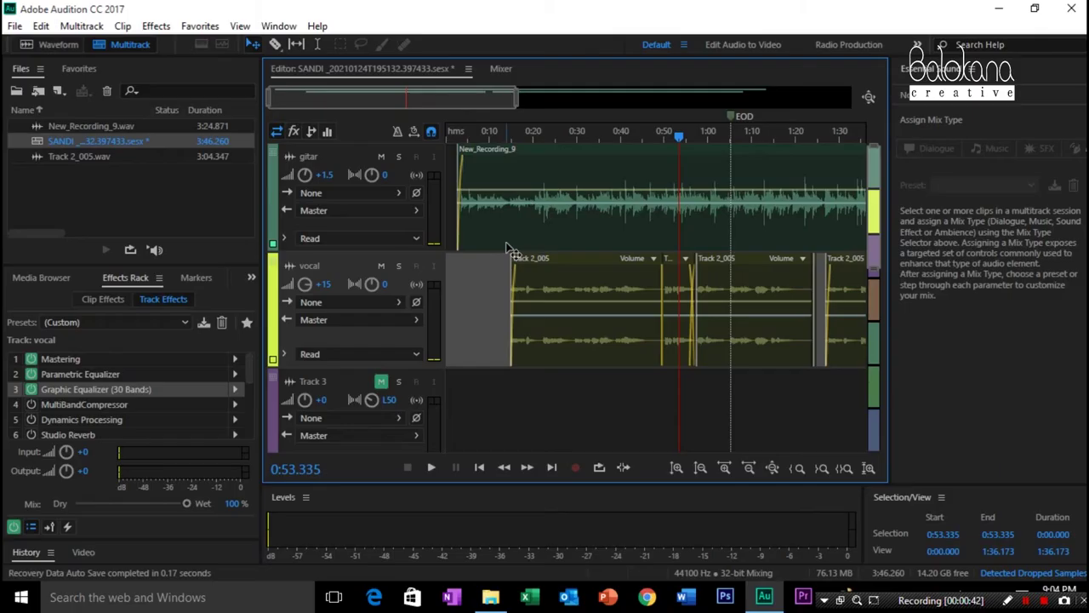
pyautogui.click(501, 244)
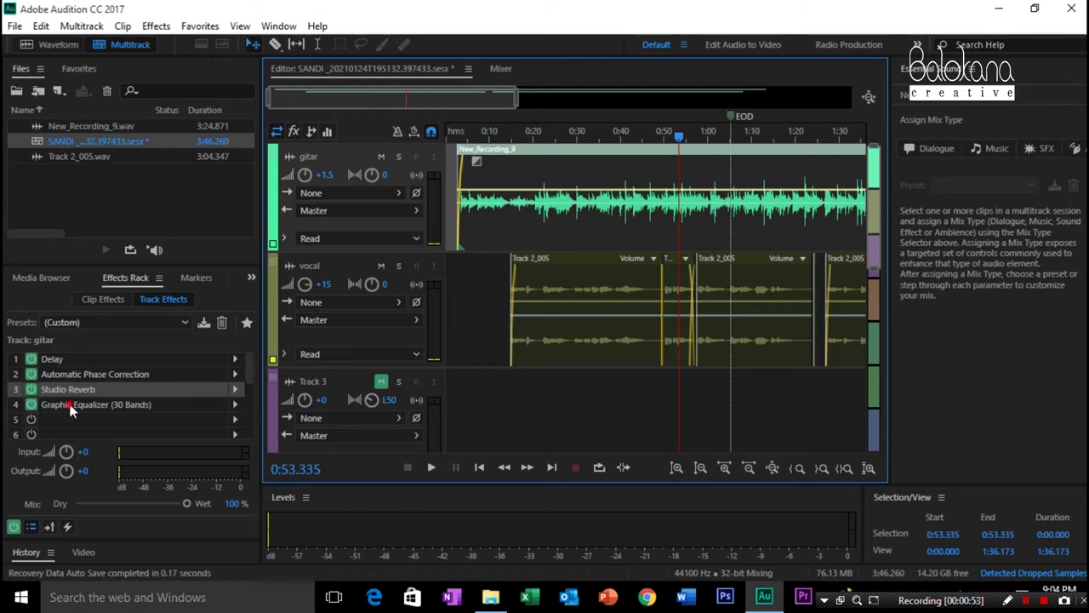
pyautogui.doubleClick(109, 405)
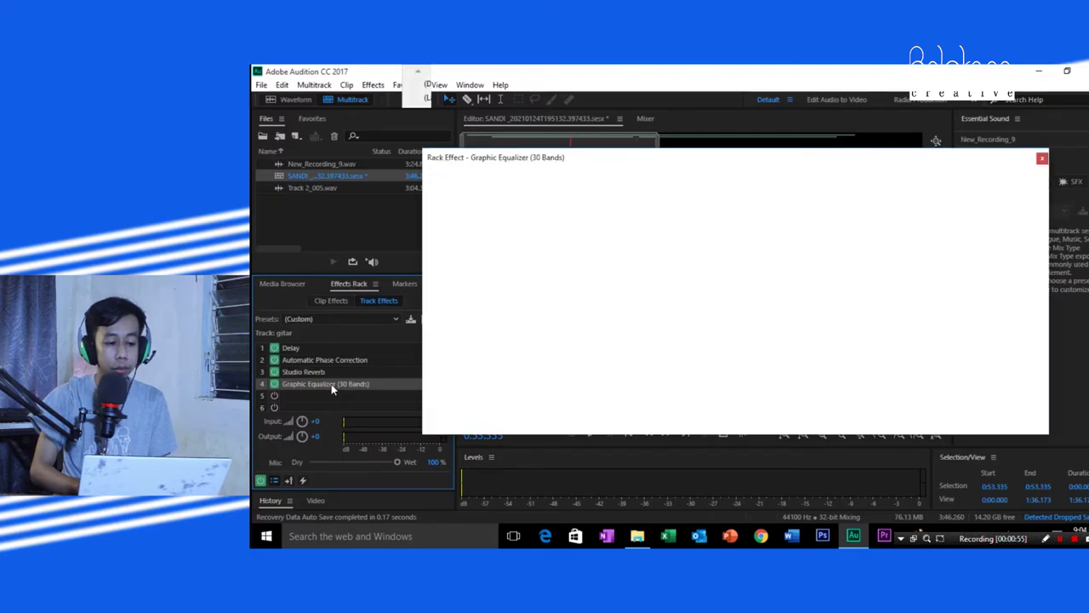
pyautogui.click(1042, 164)
# - Lower the <31 Hz band of the vocal track's Graphic Equalizer (30 Bands) to -22.5 dB and audition the result
pyautogui.click(621, 328)
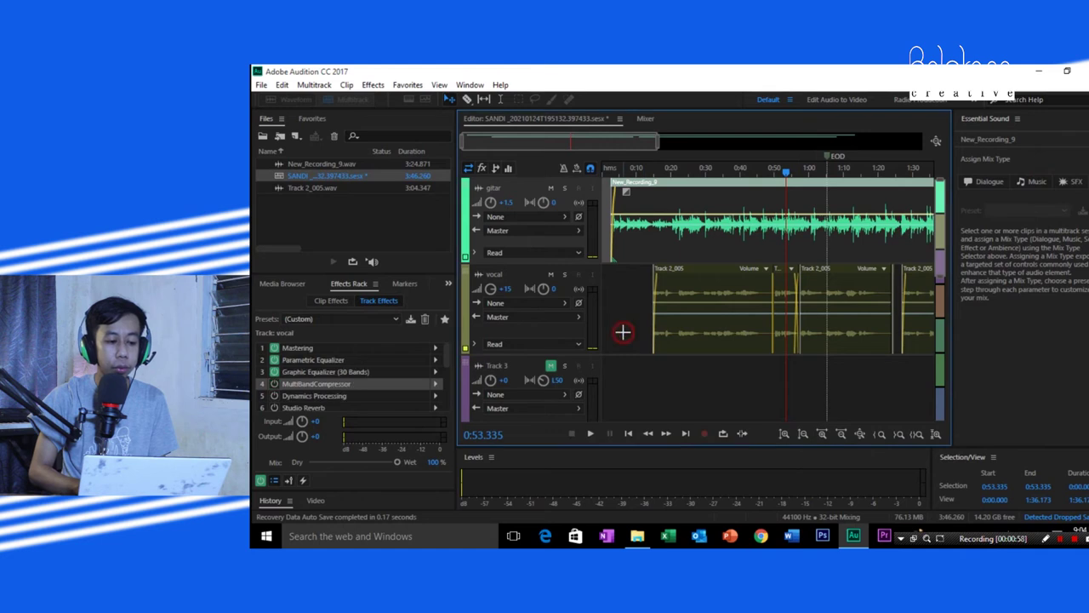
pyautogui.click(303, 373)
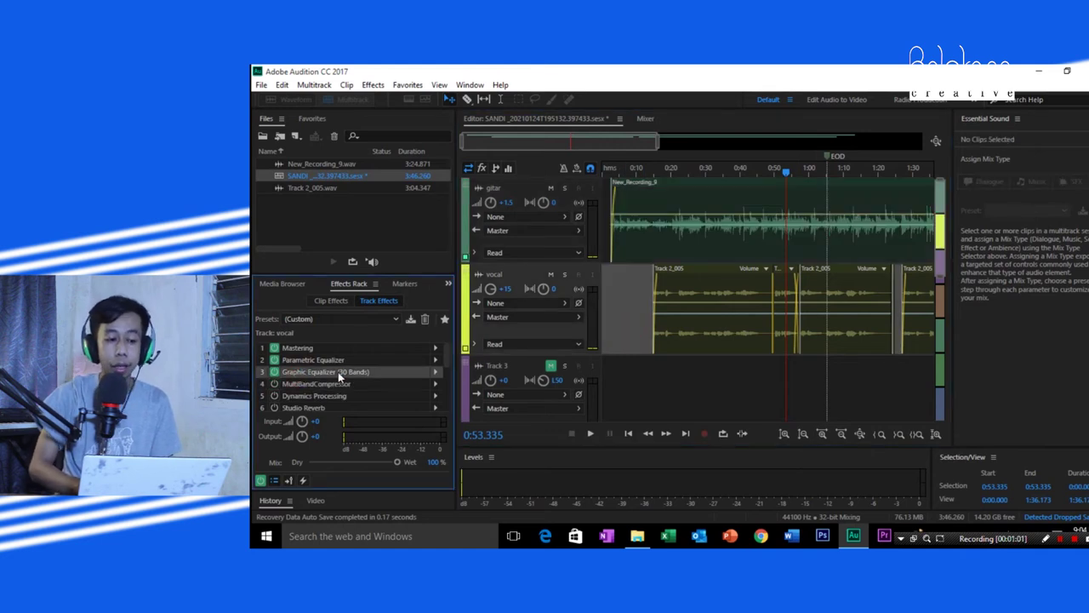
pyautogui.doubleClick(337, 372)
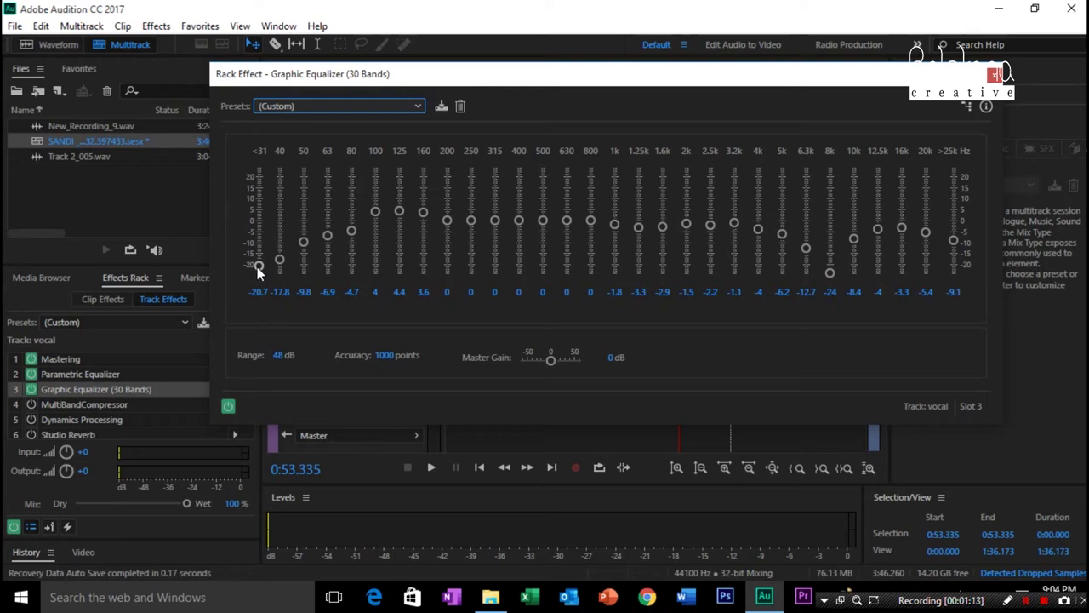
pyautogui.moveTo(260, 271); pyautogui.dragTo(261, 277)
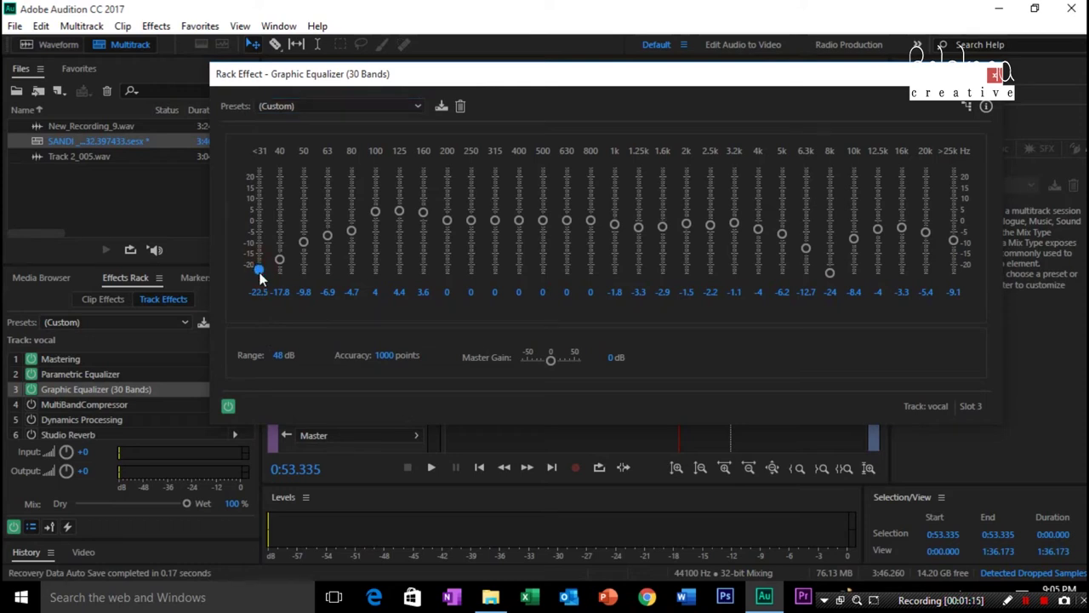
pyautogui.press('space')
pyautogui.moveTo(485, 78); pyautogui.dragTo(489, 150)
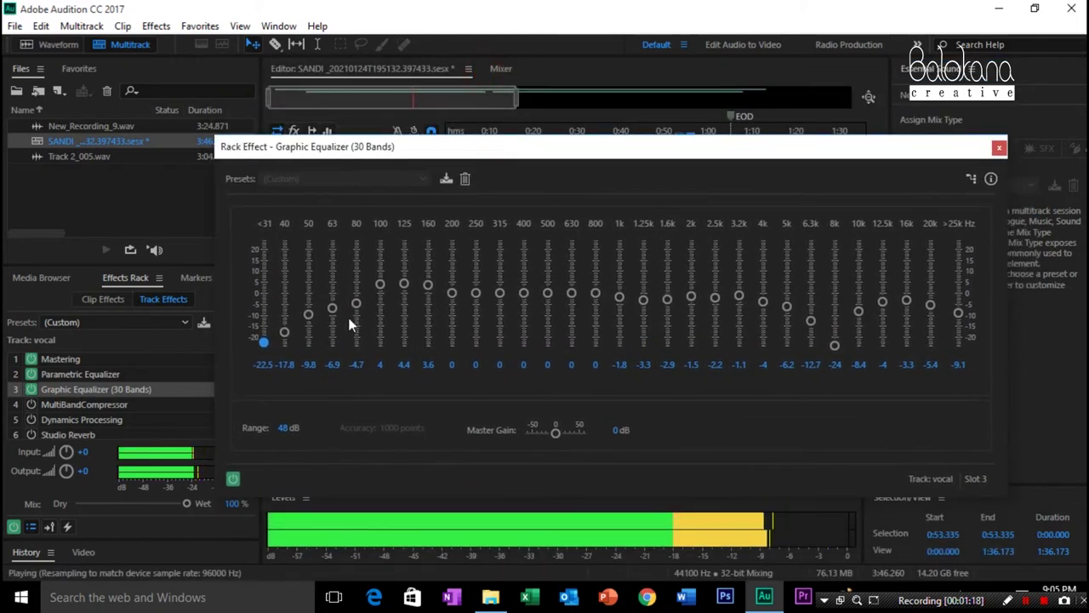
pyautogui.press('space')
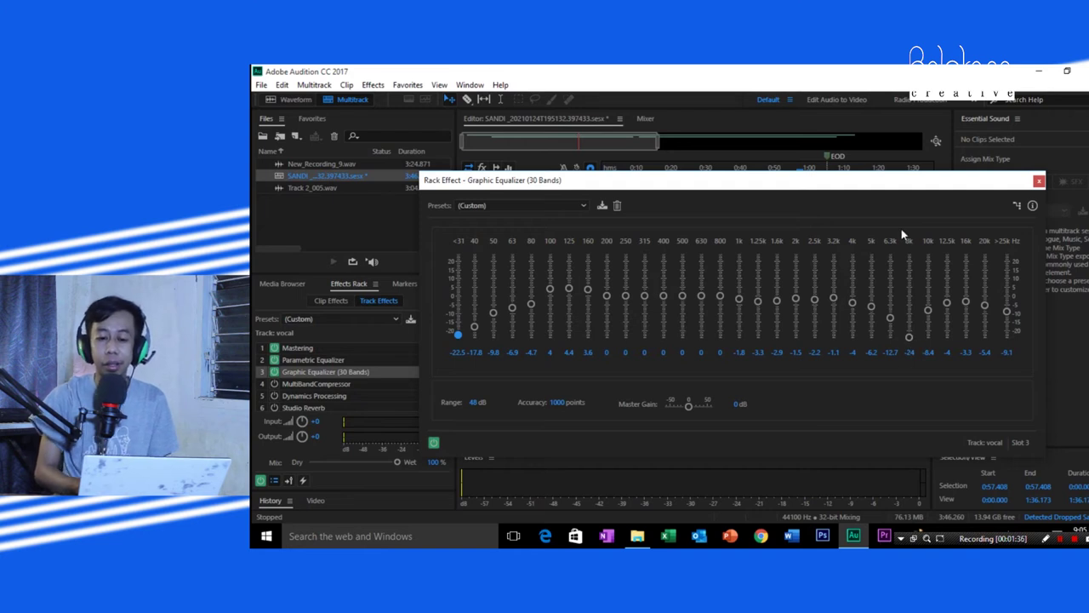
# - Audition the vocal with the Graphic Equalizer's 8 kHz band raised to -1.1 dB, and return the band to -24 dB
pyautogui.press('space')
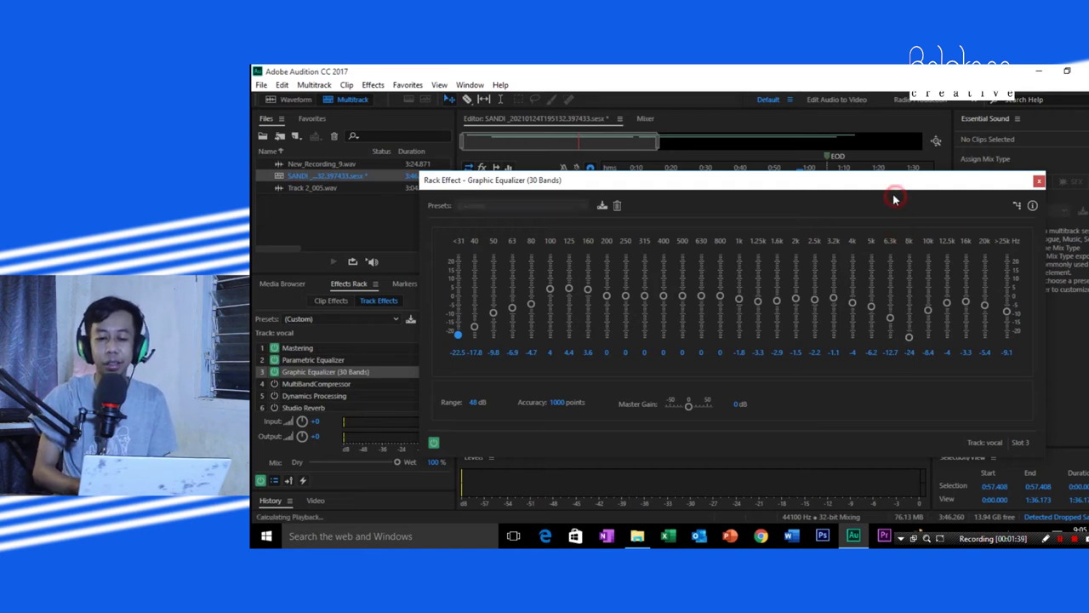
pyautogui.click(910, 337)
pyautogui.moveTo(910, 337); pyautogui.dragTo(913, 298)
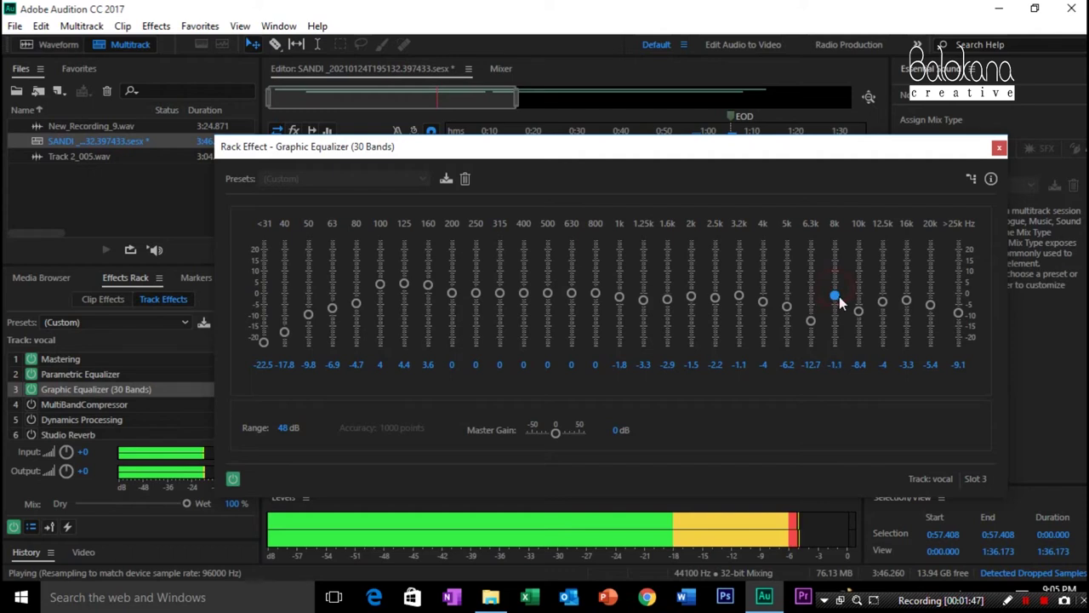
pyautogui.moveTo(838, 297); pyautogui.dragTo(834, 347)
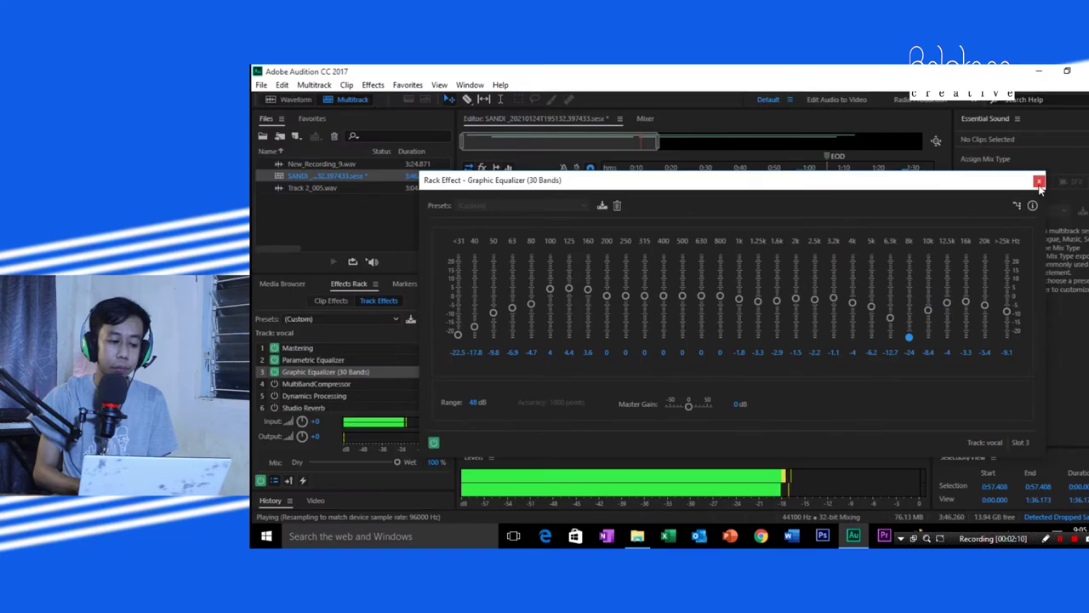
# - Close the Graphic Equalizer settings, stop playback, and move the playhead to 0:17.154
pyautogui.click(999, 147)
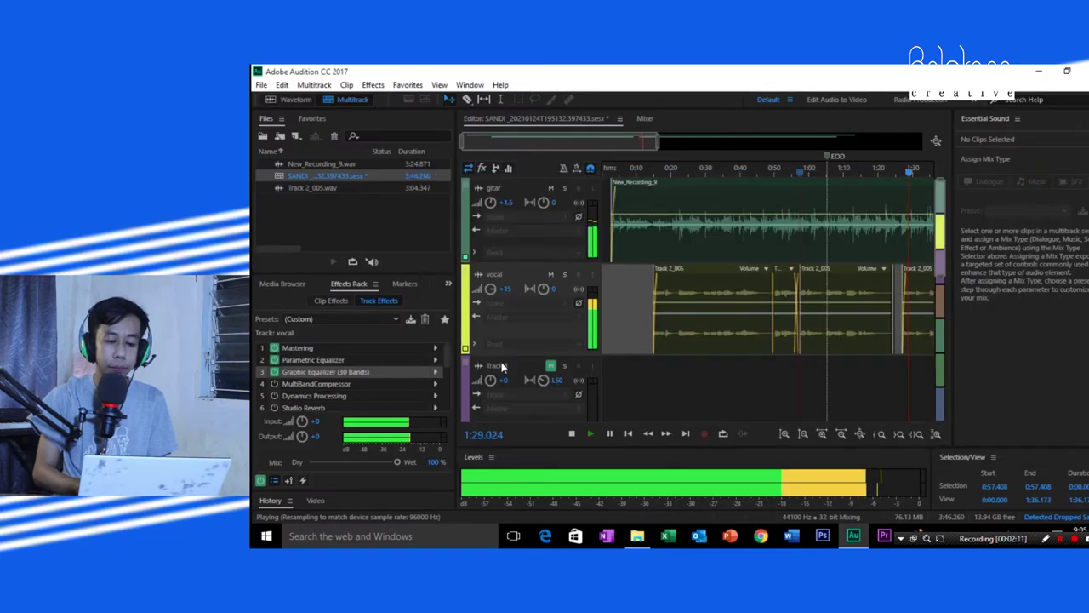
pyautogui.press('space')
pyautogui.click(661, 170)
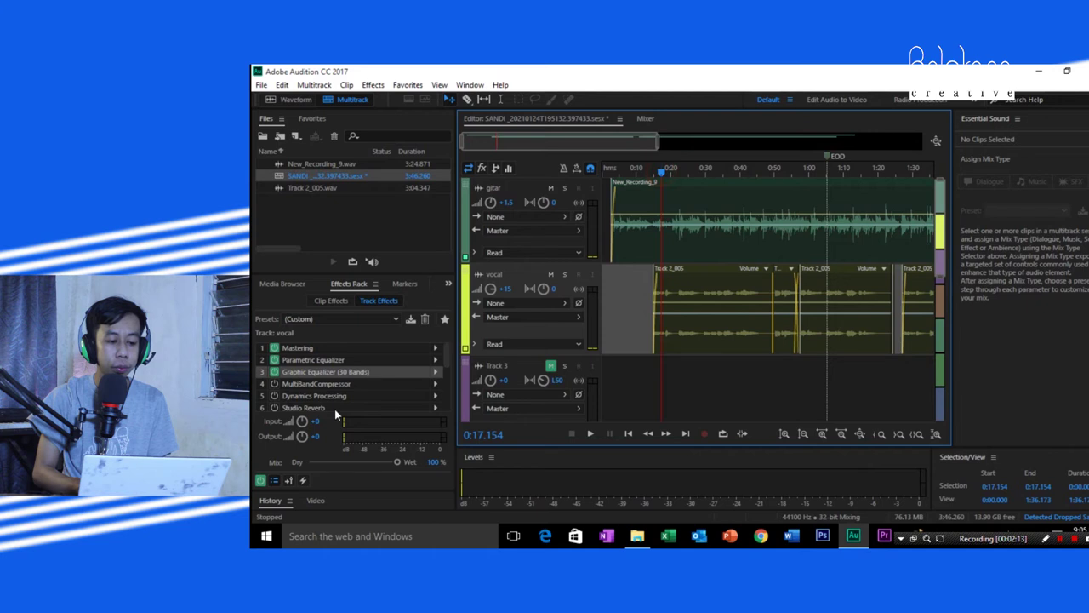
# - Switch on the vocal rack's MultiBandCompressor, open its settings, and browse its presets while keeping the custom setup
pyautogui.click(317, 385)
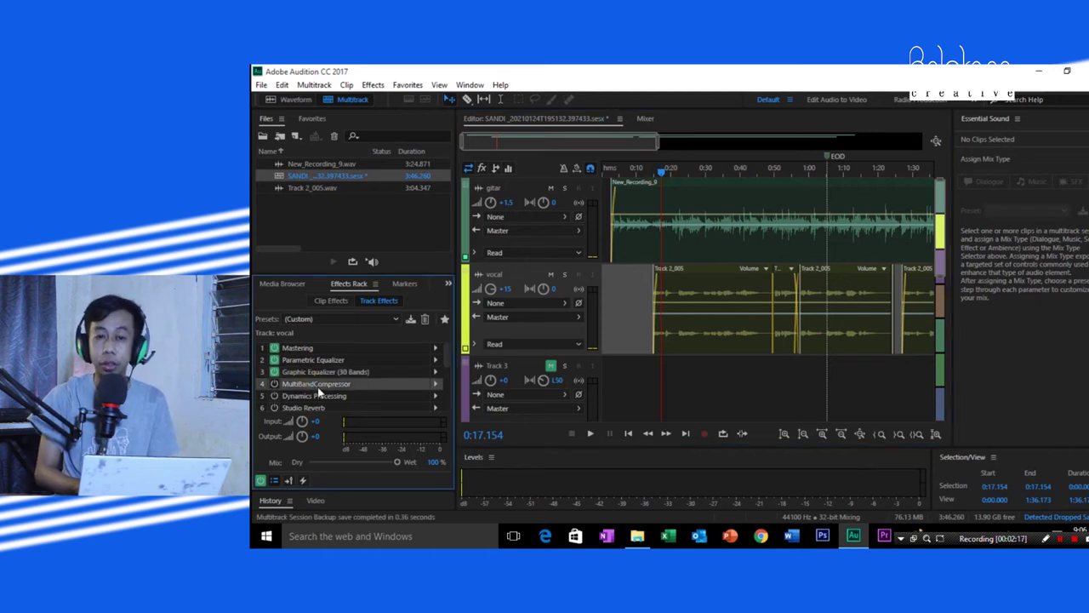
pyautogui.click(274, 384)
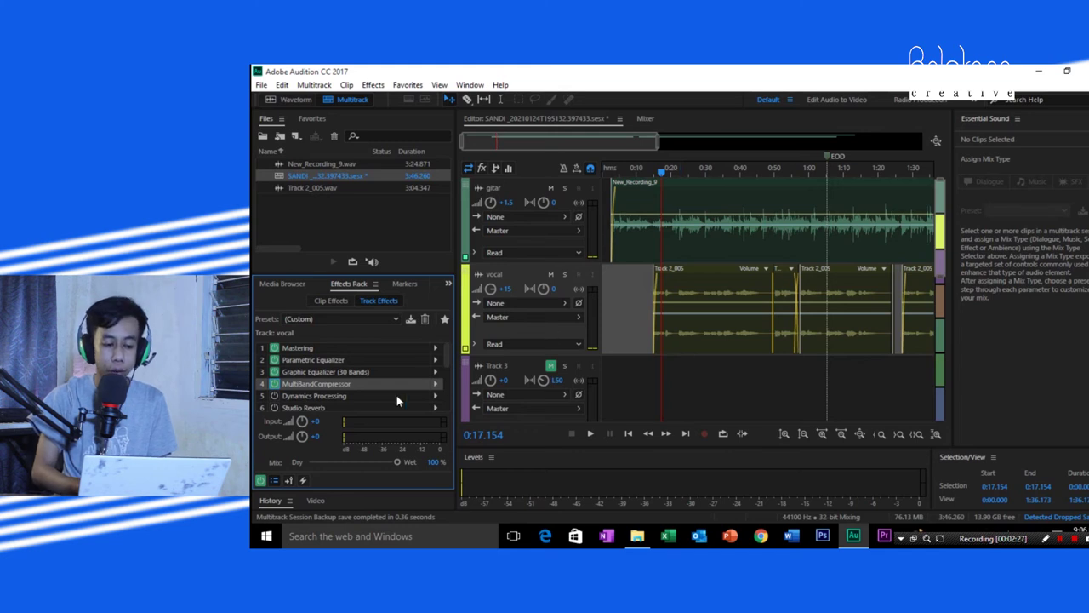
pyautogui.doubleClick(320, 385)
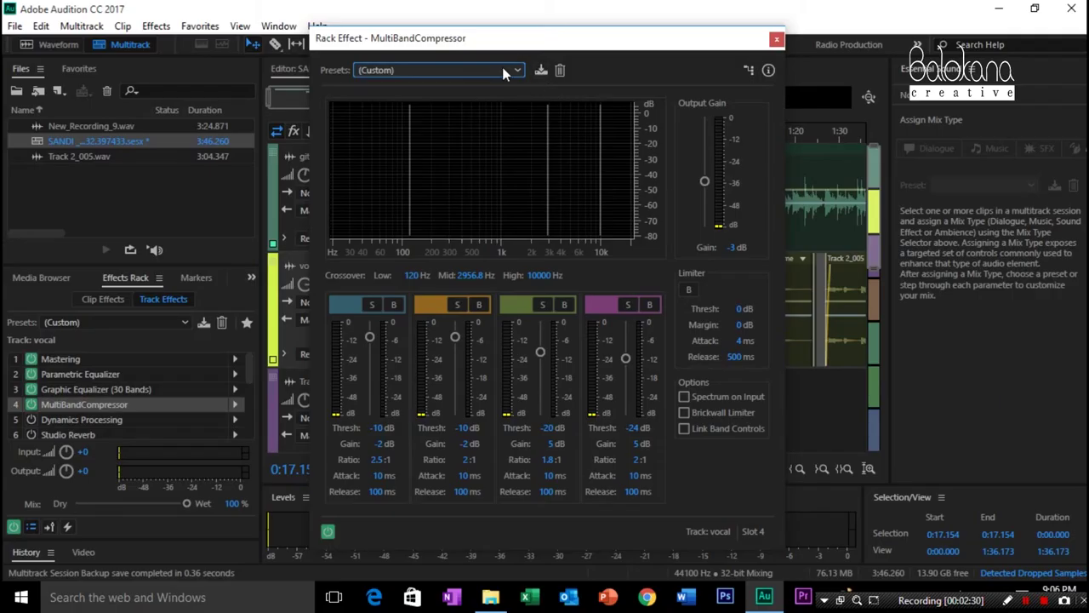
pyautogui.click(505, 72)
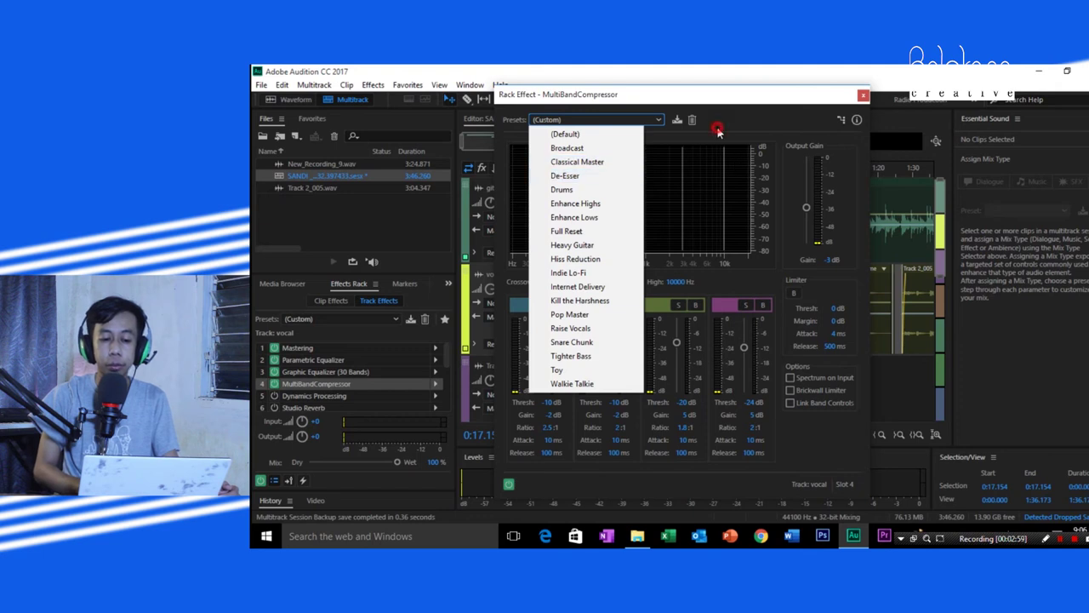
pyautogui.press('Escape')
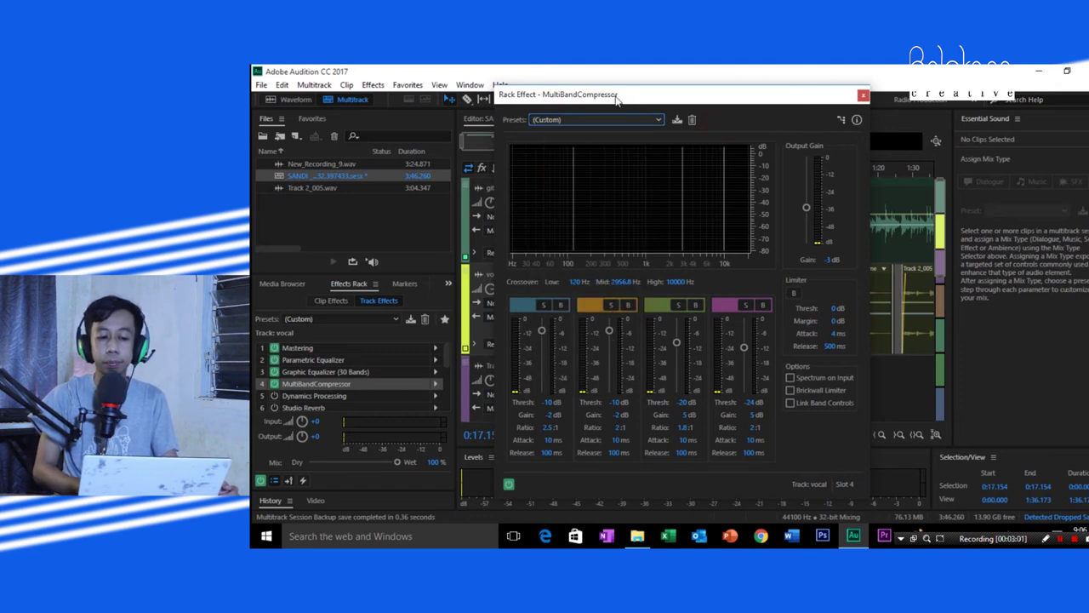
# - Audition the mix from 0:17.154 in short passages with the vocal's MultiBandCompressor settings open, and close the settings and stop playback
pyautogui.moveTo(614, 94); pyautogui.dragTo(555, 95)
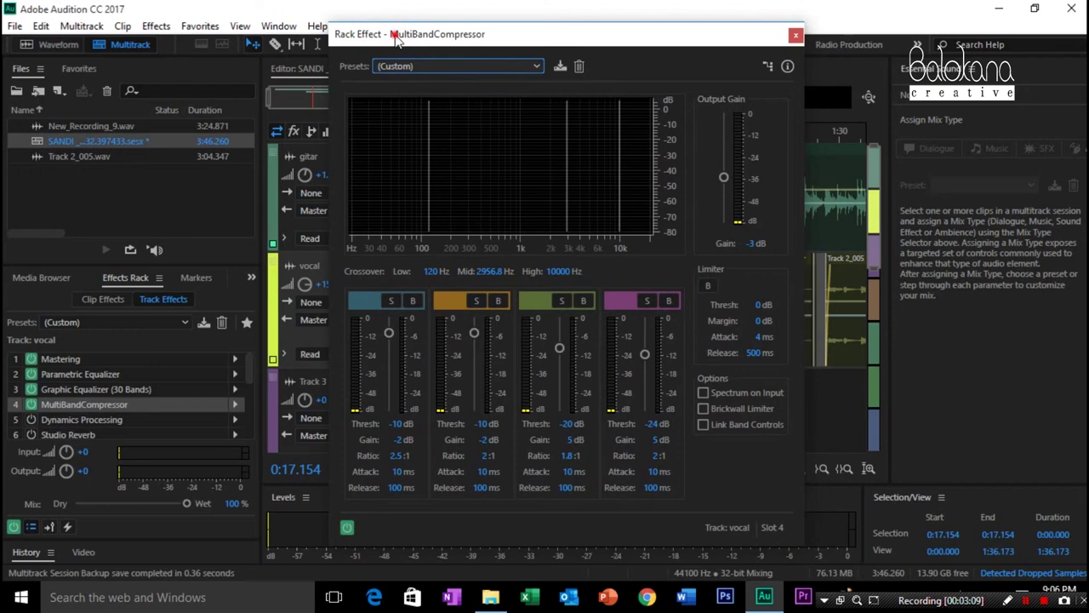
pyautogui.moveTo(565, 93); pyautogui.dragTo(557, 95)
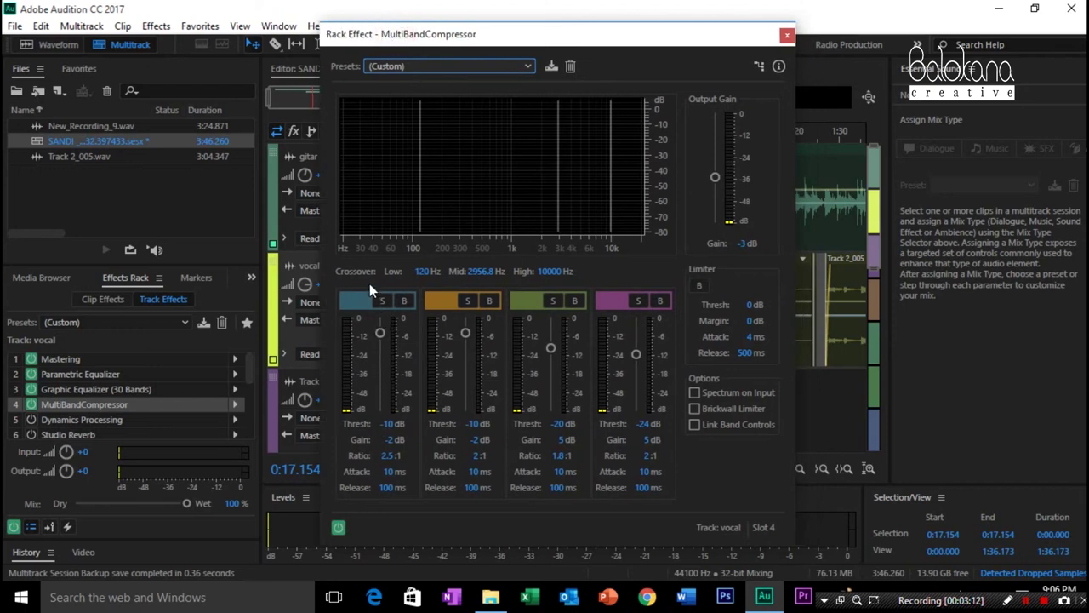
pyautogui.click(381, 333)
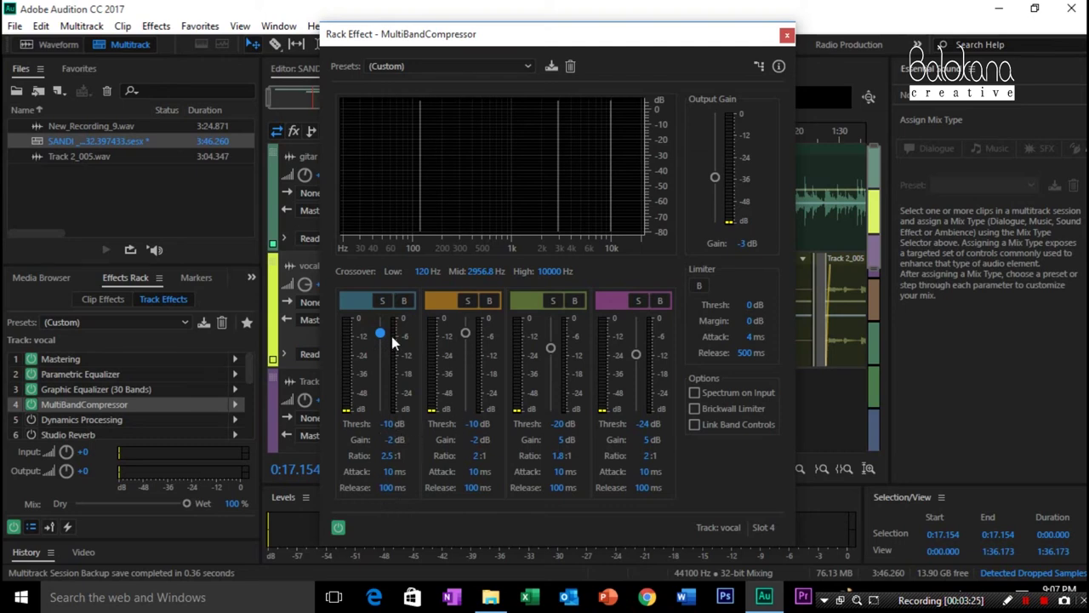
pyautogui.press('space')
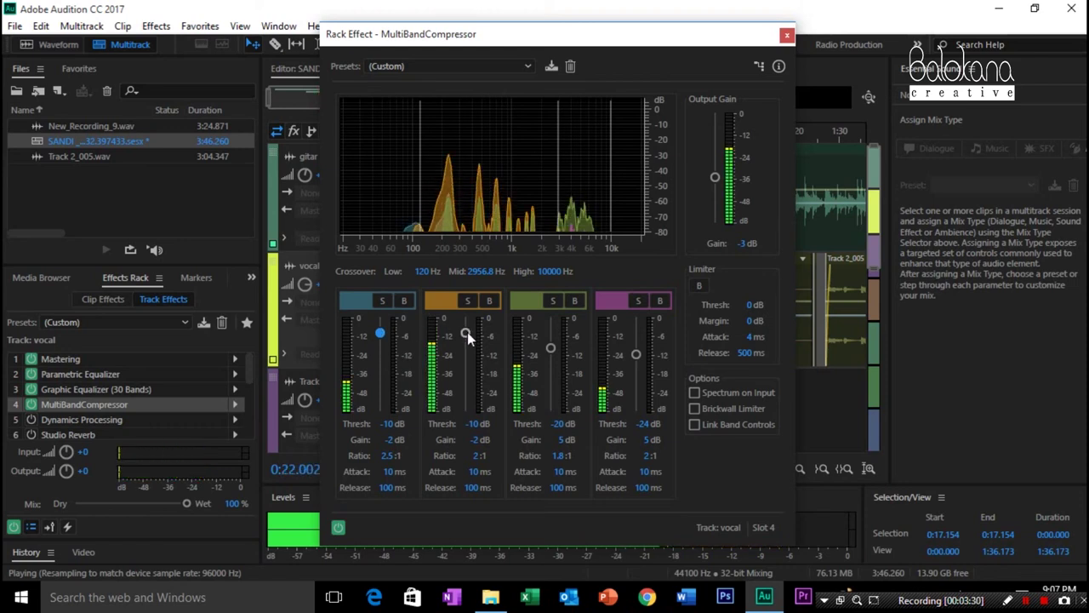
pyautogui.press('space')
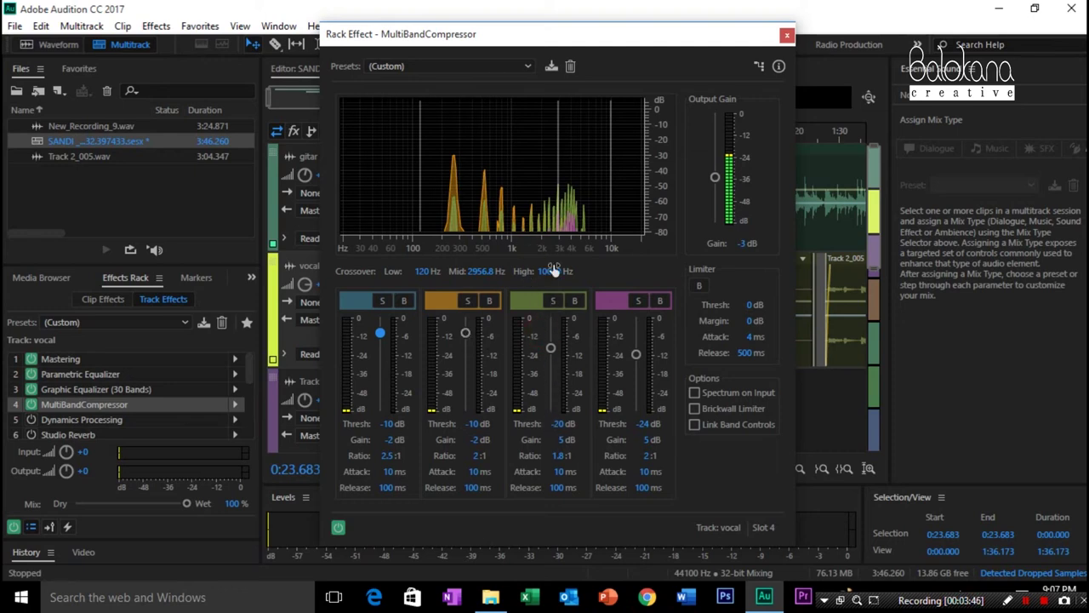
pyautogui.press('space')
pyautogui.press('space')
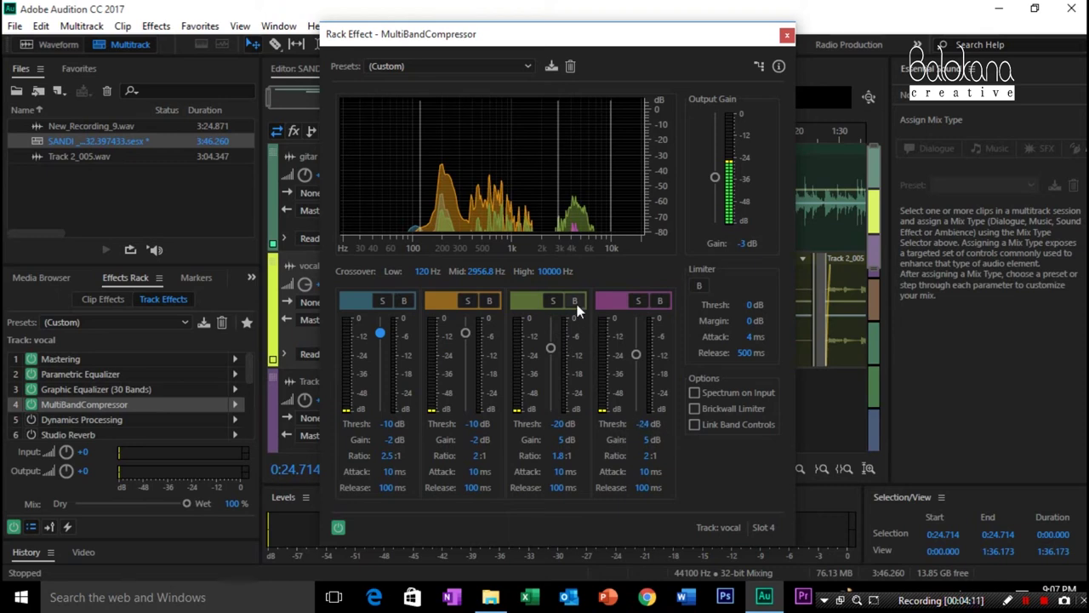
pyautogui.press('space')
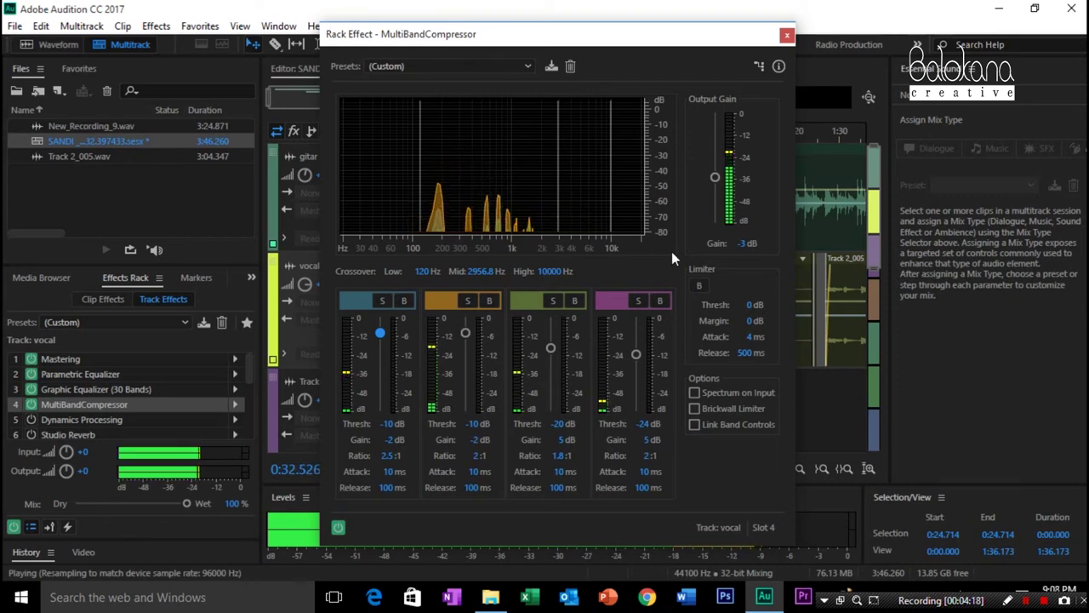
pyautogui.click(786, 36)
pyautogui.press('space')
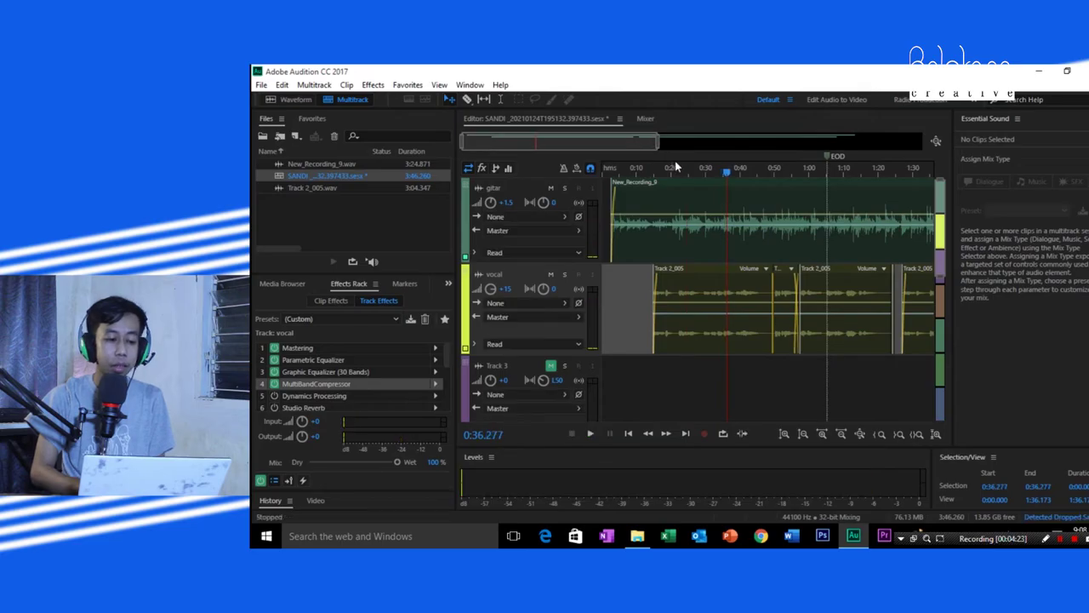
# - Examine the Amplitude and Compression effects available for the vocal rack's MultiBandCompressor slot, and select the Dynamics Processing slot
pyautogui.click(336, 396)
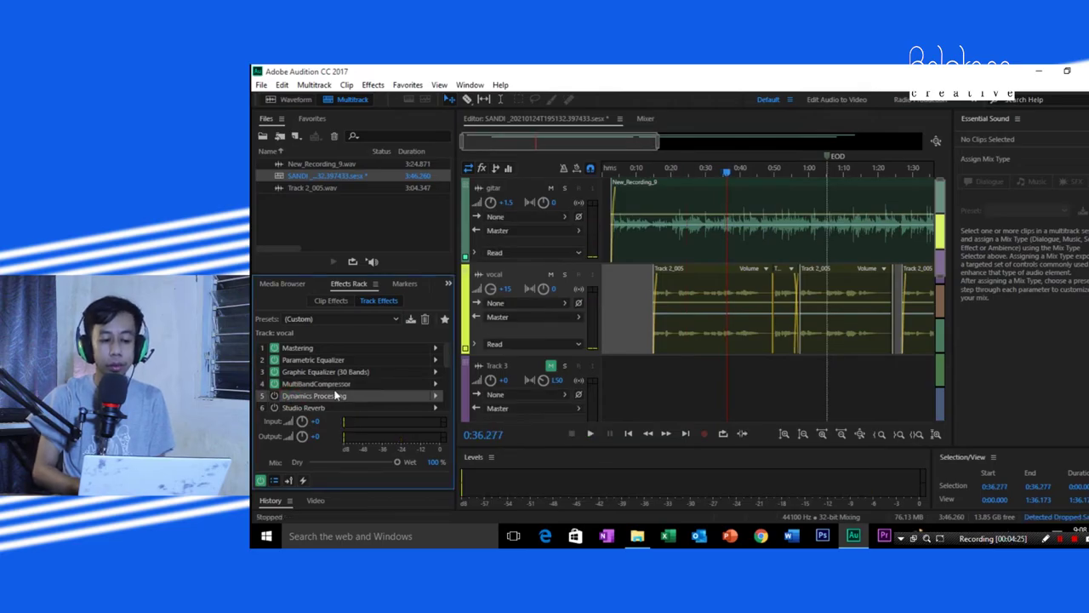
pyautogui.click(309, 383)
pyautogui.click(294, 408)
pyautogui.click(292, 384)
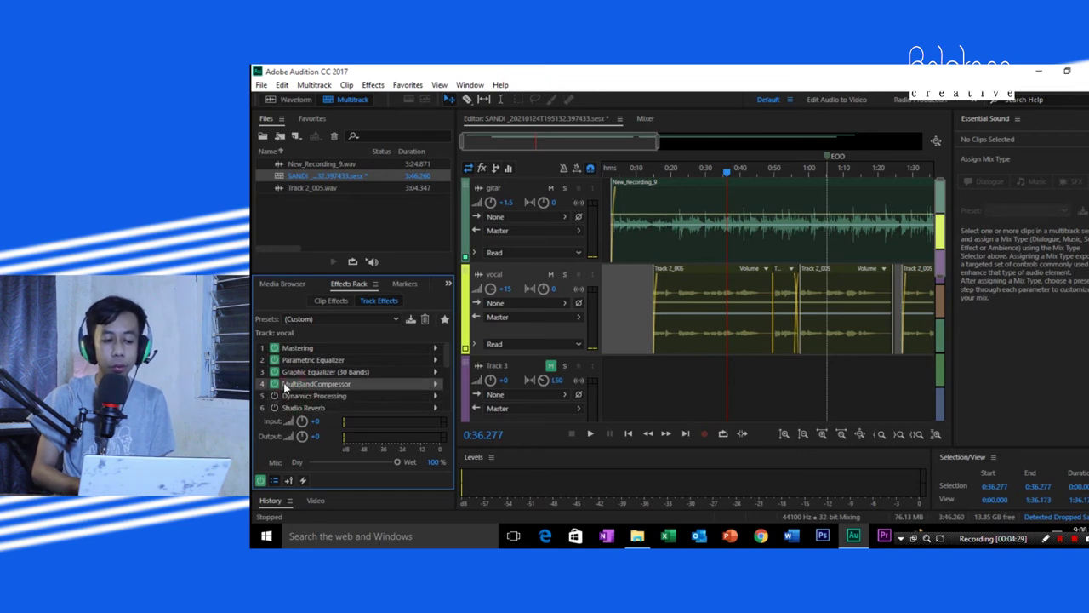
pyautogui.click(434, 386)
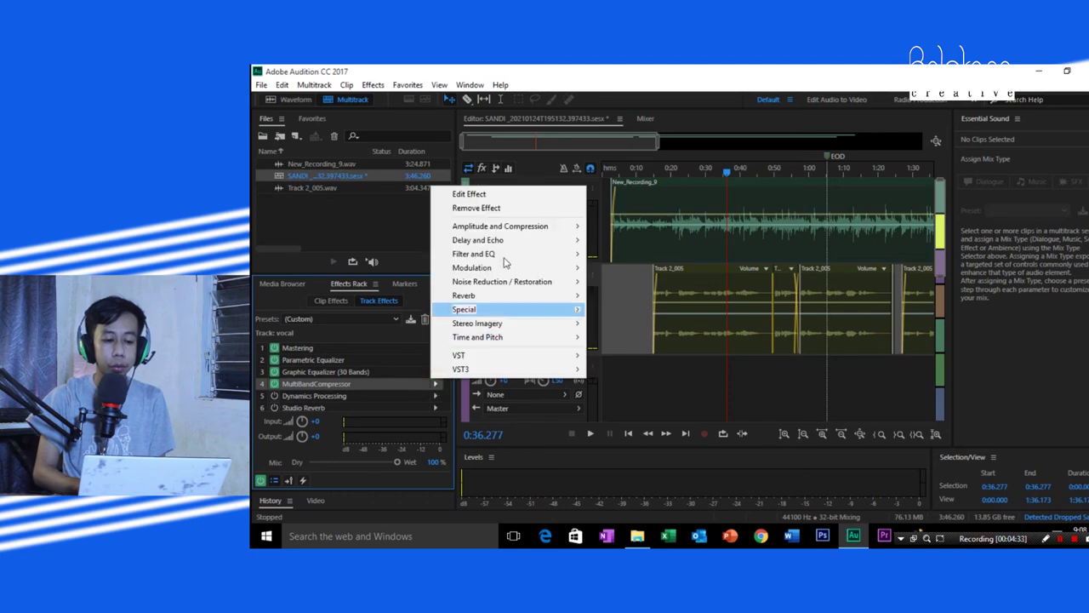
pyautogui.moveTo(491, 230)
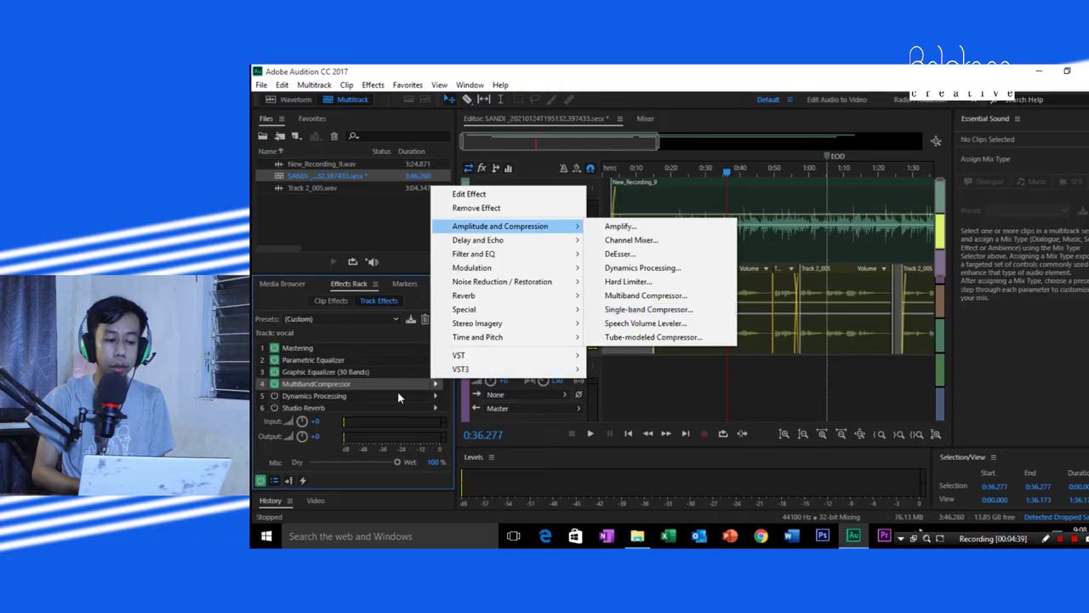
pyautogui.click(337, 400)
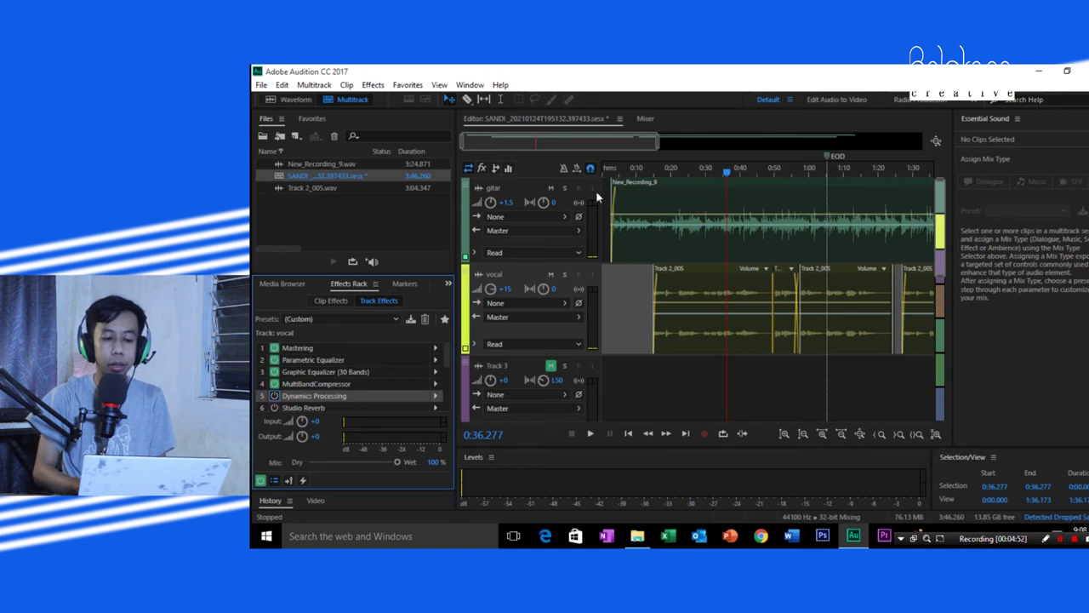
# - Switch on the vocal rack's Dynamics Processing while playing the soloed vocal from 0:22.628, and end the solo to check the full mix
pyautogui.click(688, 168)
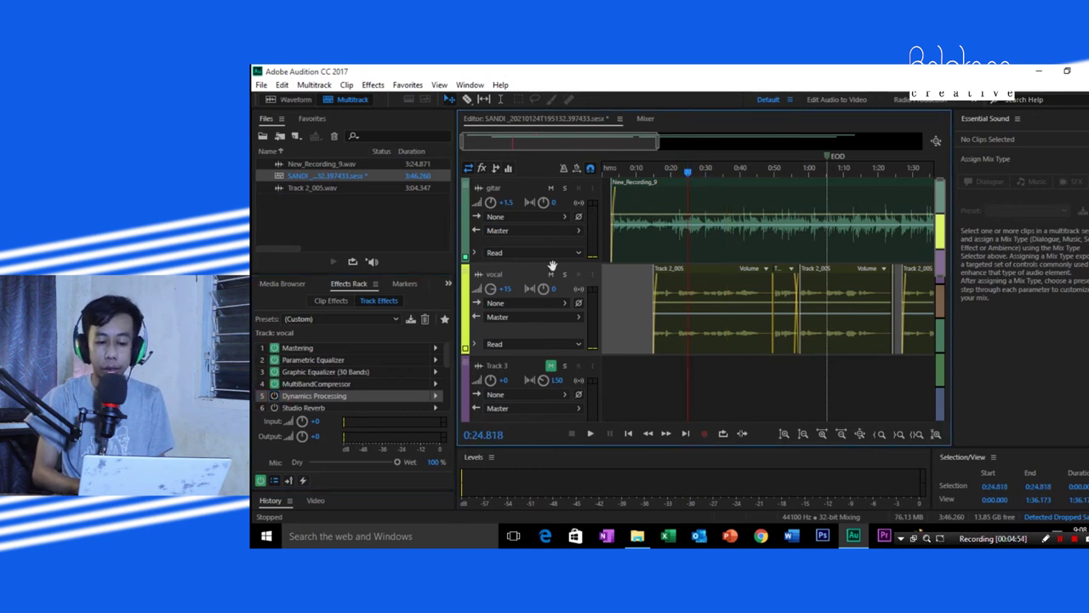
pyautogui.click(563, 275)
pyautogui.click(680, 170)
pyautogui.press('space')
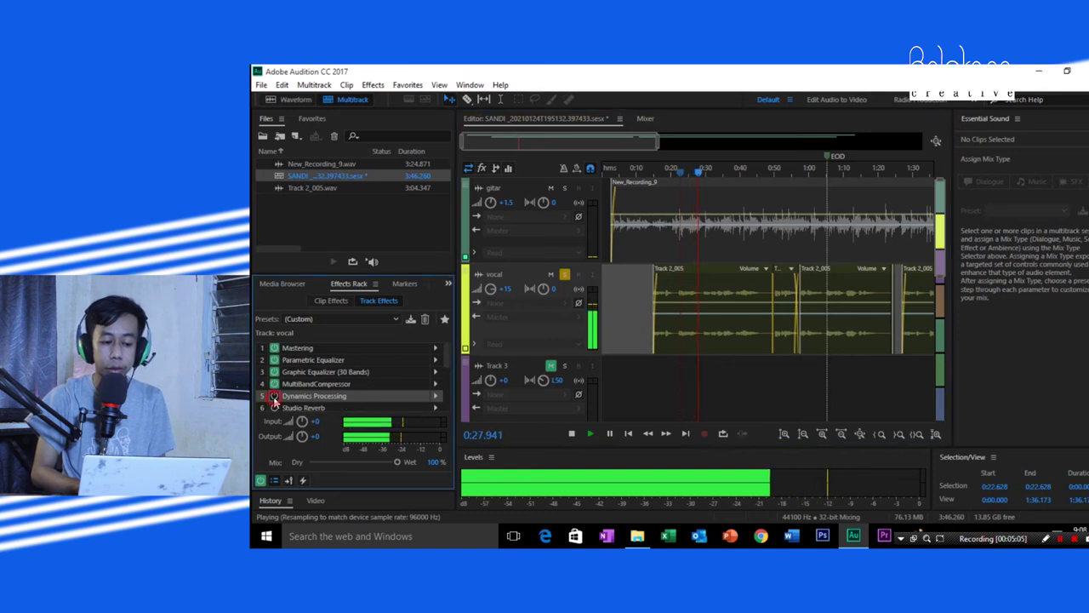
pyautogui.click(274, 397)
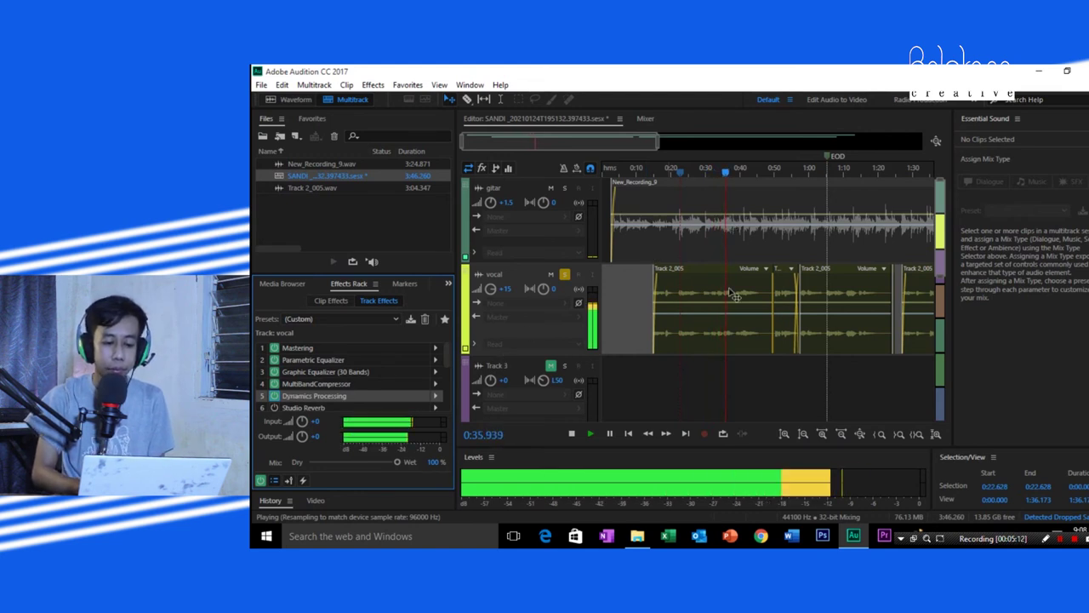
pyautogui.click(566, 276)
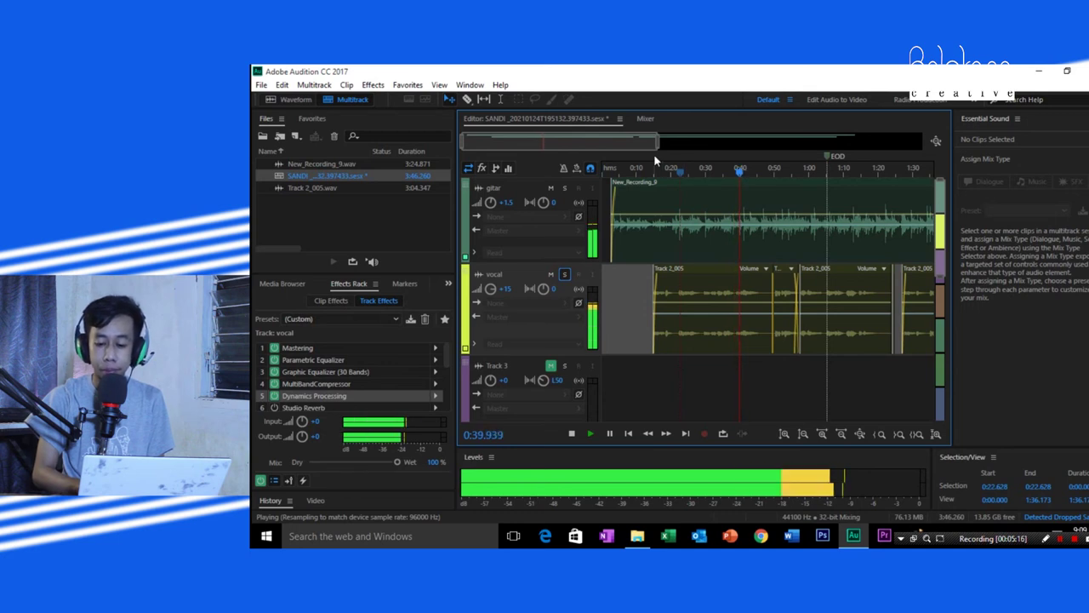
pyautogui.press('space')
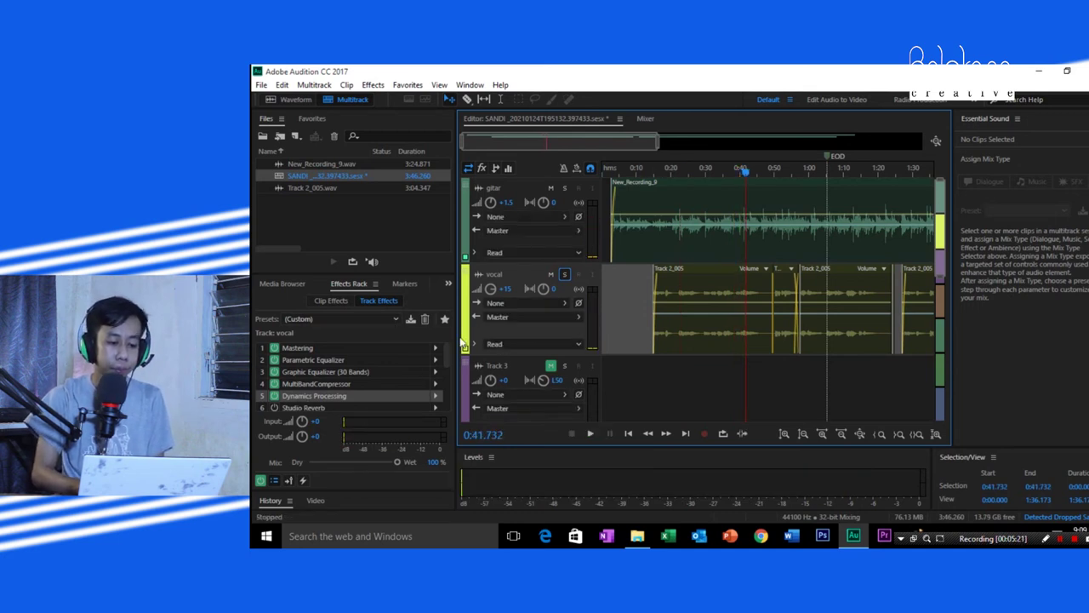
# - Examine the Modulation, Filter and EQ, and Reverb effects available for the vocal rack's Studio Reverb slot
pyautogui.moveTo(449, 357)
pyautogui.mouseDown()
pyautogui.moveTo(452, 372)
pyautogui.moveTo(447, 359)
pyautogui.mouseUp()
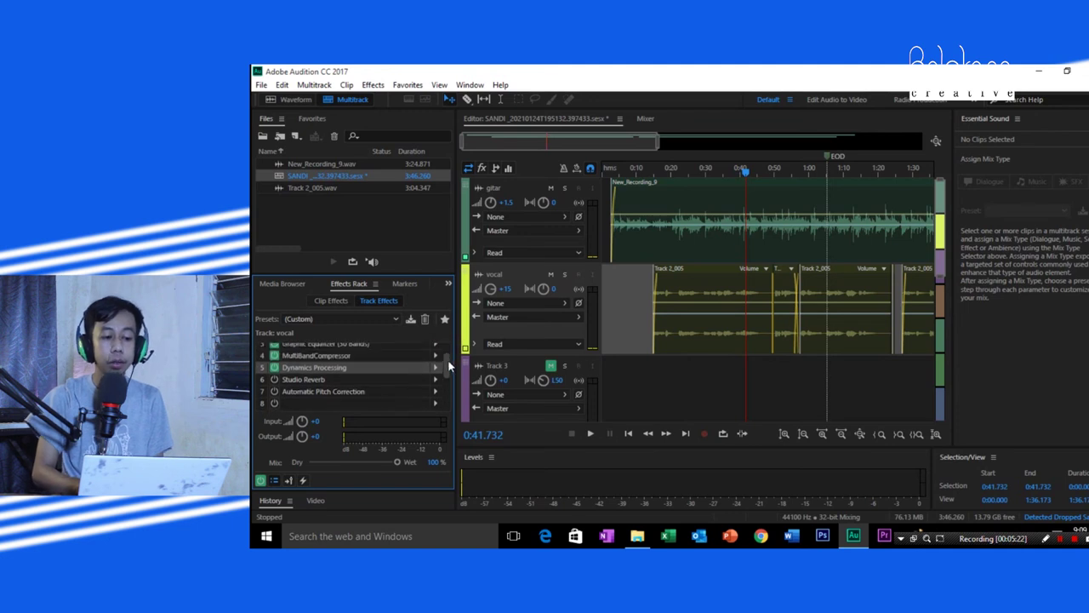
pyautogui.click(318, 381)
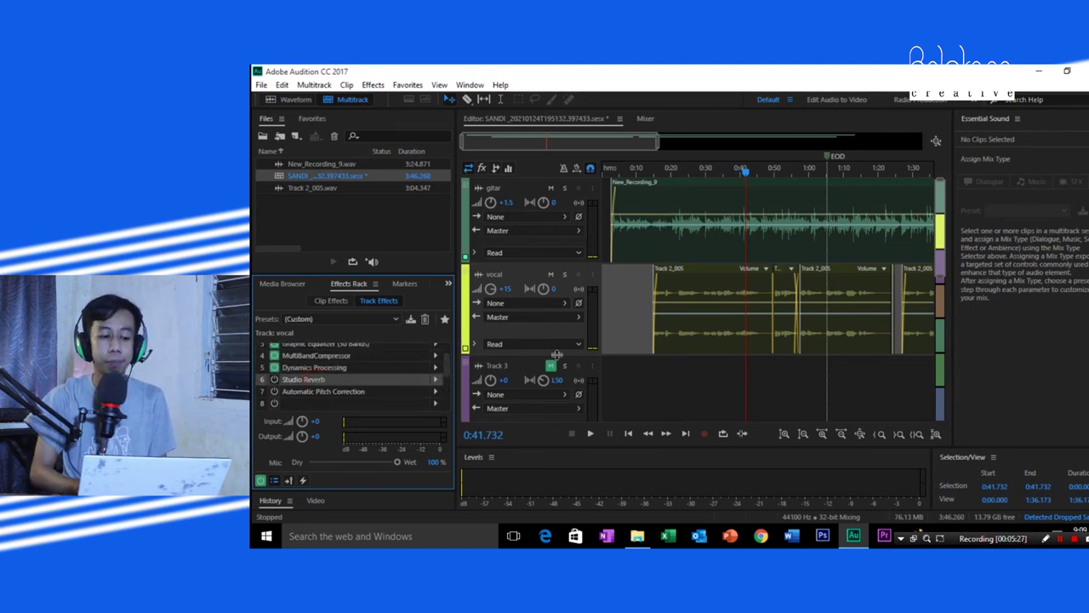
pyautogui.click(435, 380)
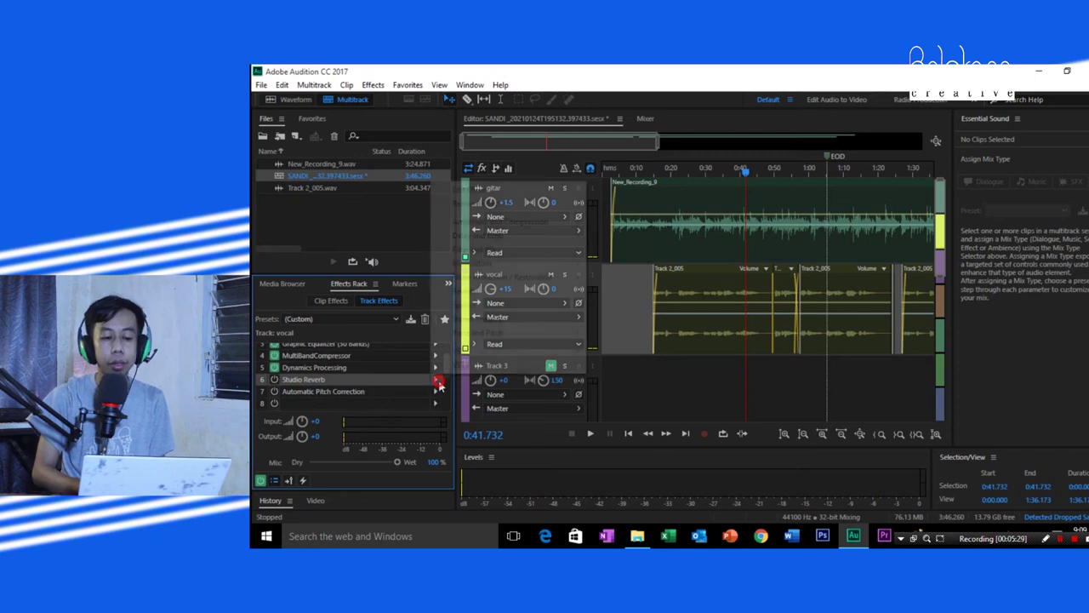
pyautogui.moveTo(550, 261)
pyautogui.moveTo(374, 246)
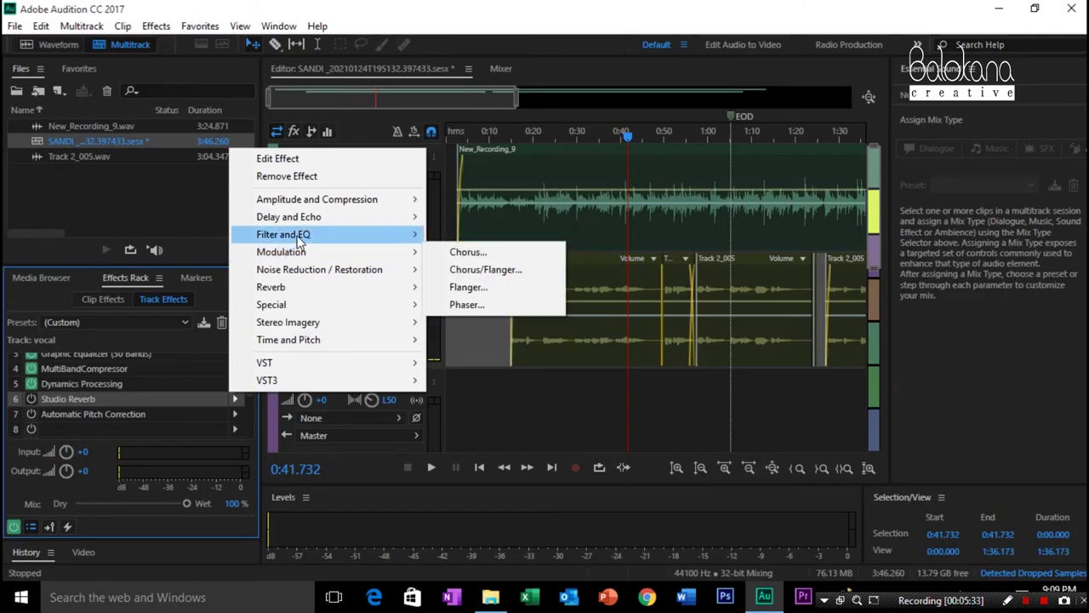
pyautogui.moveTo(281, 294)
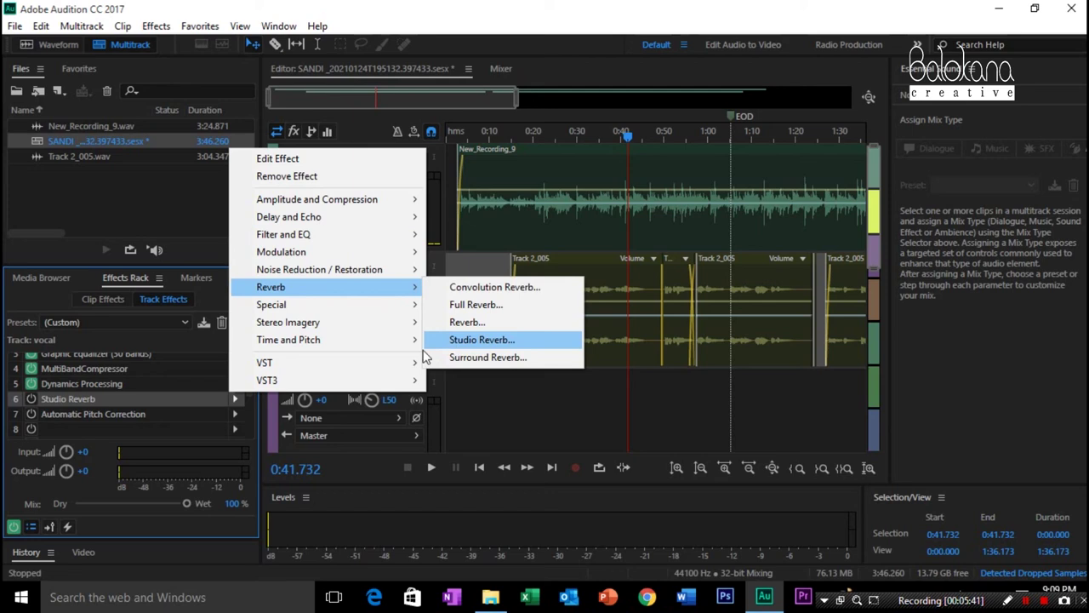
# - Switch on the vocal rack's Studio Reverb, open its settings, and browse its presets while keeping the custom setup
pyautogui.click(31, 401)
pyautogui.doubleClick(77, 400)
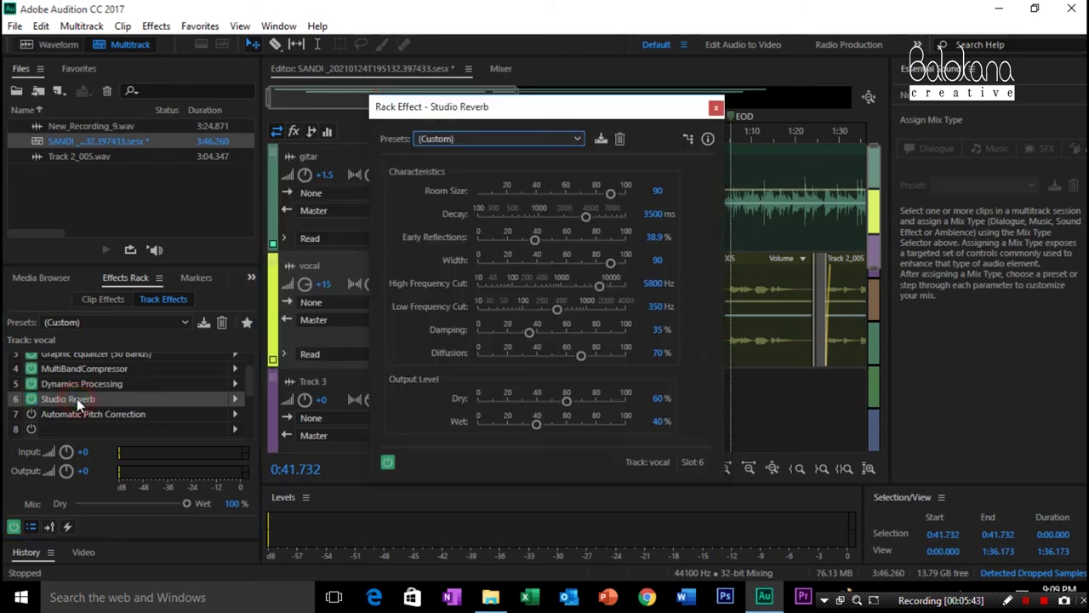
pyautogui.click(610, 108)
pyautogui.click(484, 139)
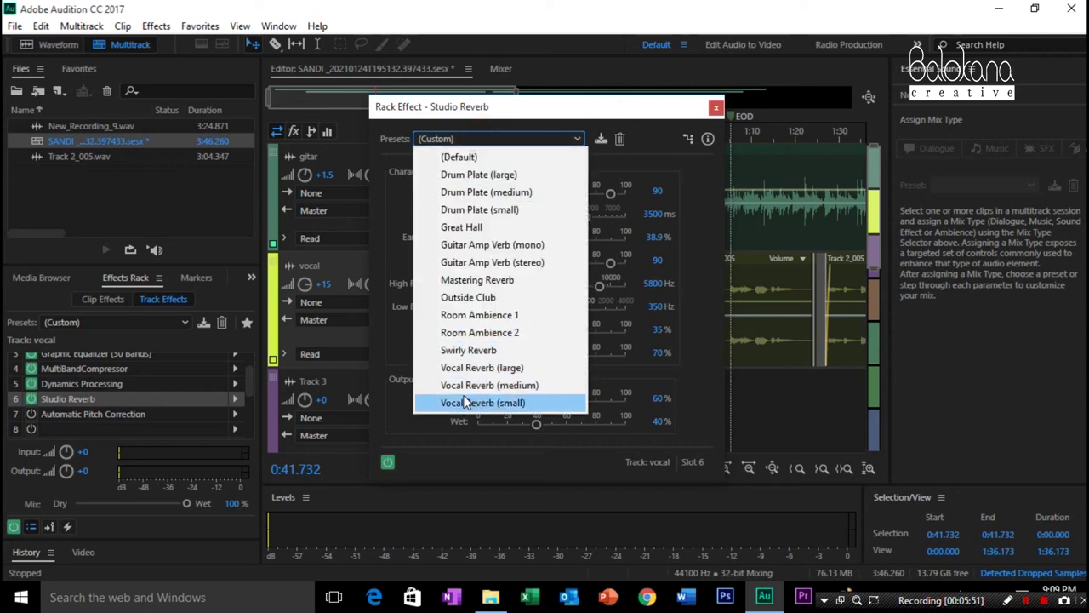
pyautogui.click(560, 388)
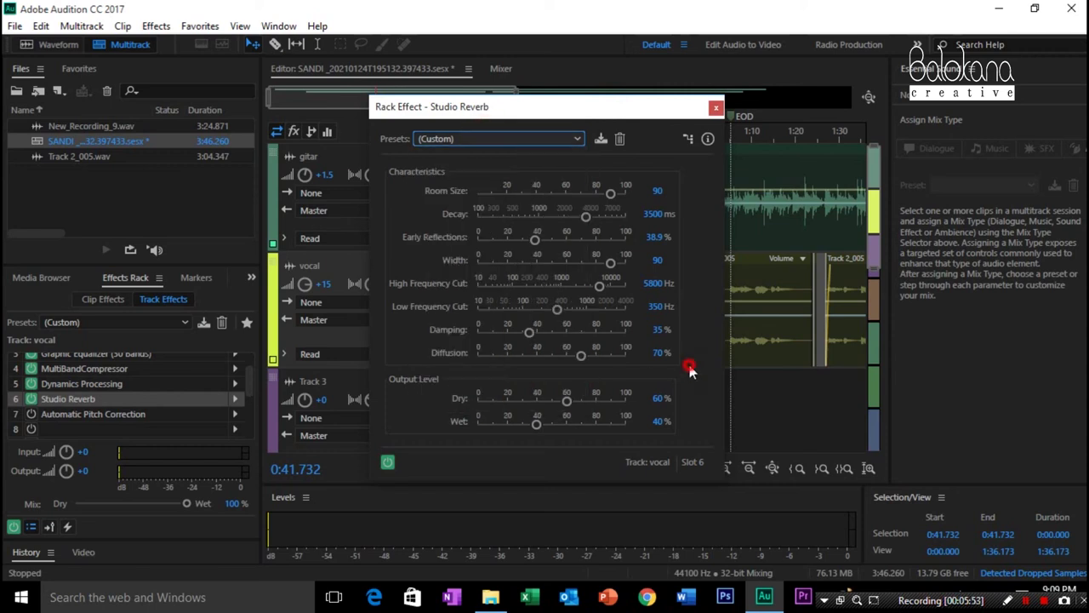
# - Try the Vocal Reverb (small) preset in Studio Reverb, and apply the Vocal Reverb (medium) preset instead
pyautogui.click(515, 136)
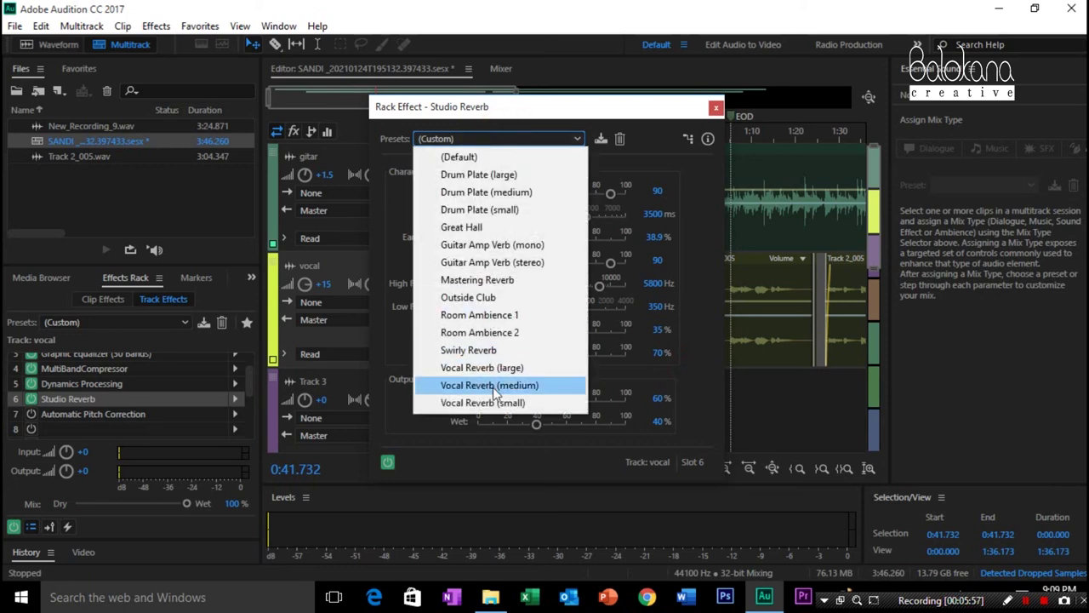
pyautogui.click(493, 402)
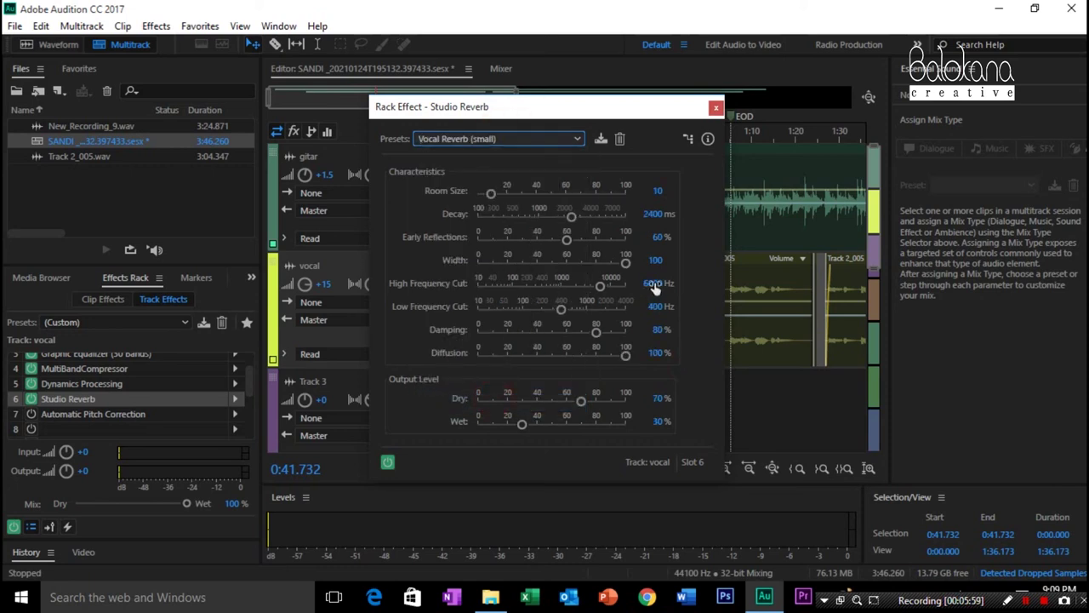
pyautogui.click(460, 134)
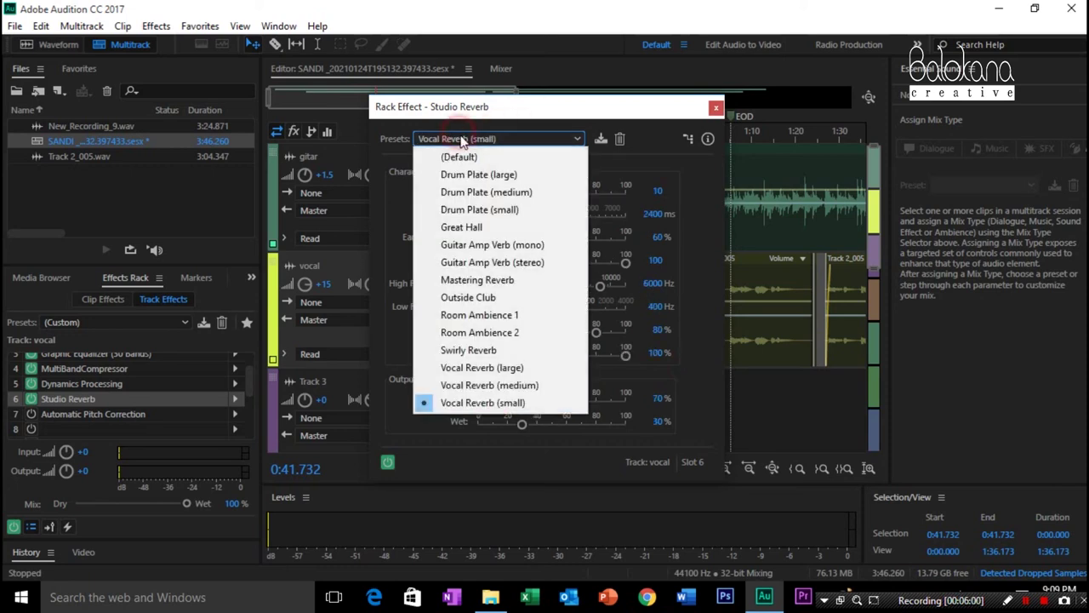
pyautogui.click(479, 383)
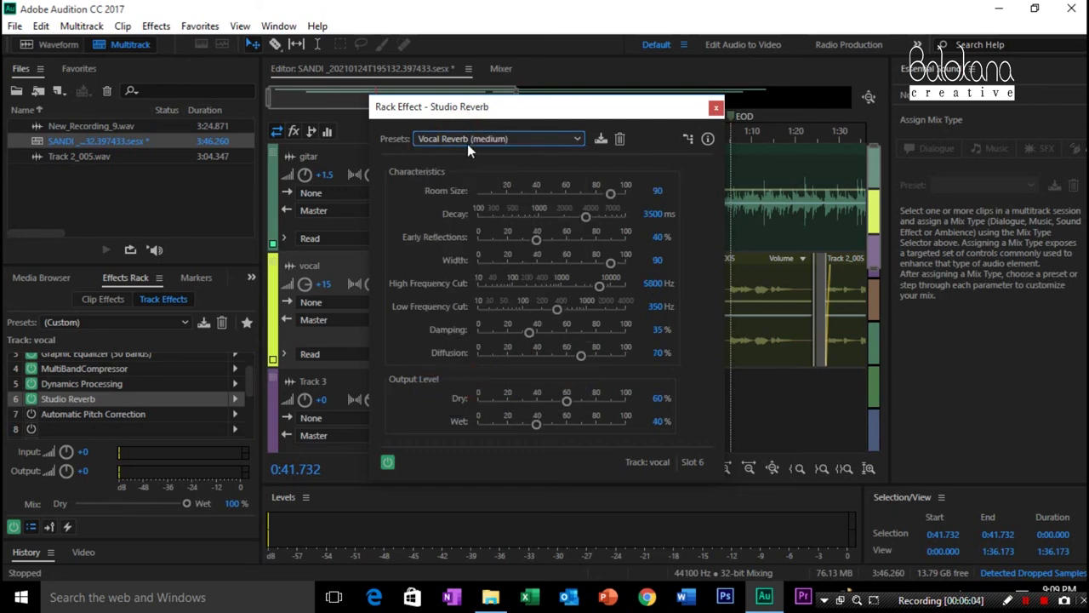
# - Audition the mix from 0:41.732 with the vocal's Studio Reverb settings open
pyautogui.press('space')
pyautogui.moveTo(567, 118); pyautogui.dragTo(570, 143)
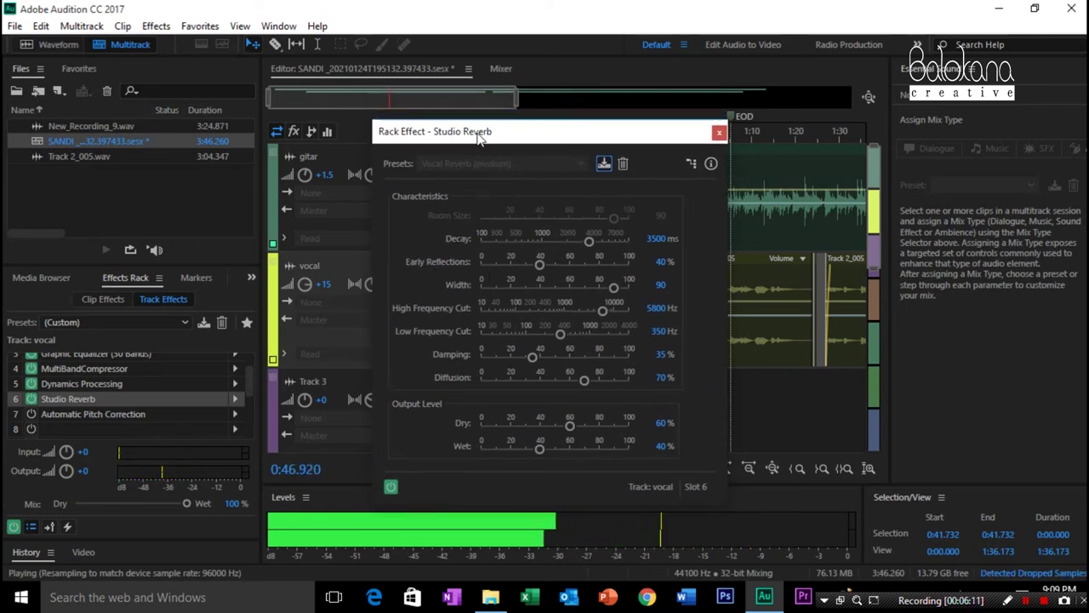
pyautogui.moveTo(479, 137); pyautogui.dragTo(465, 93)
pyautogui.click(378, 446)
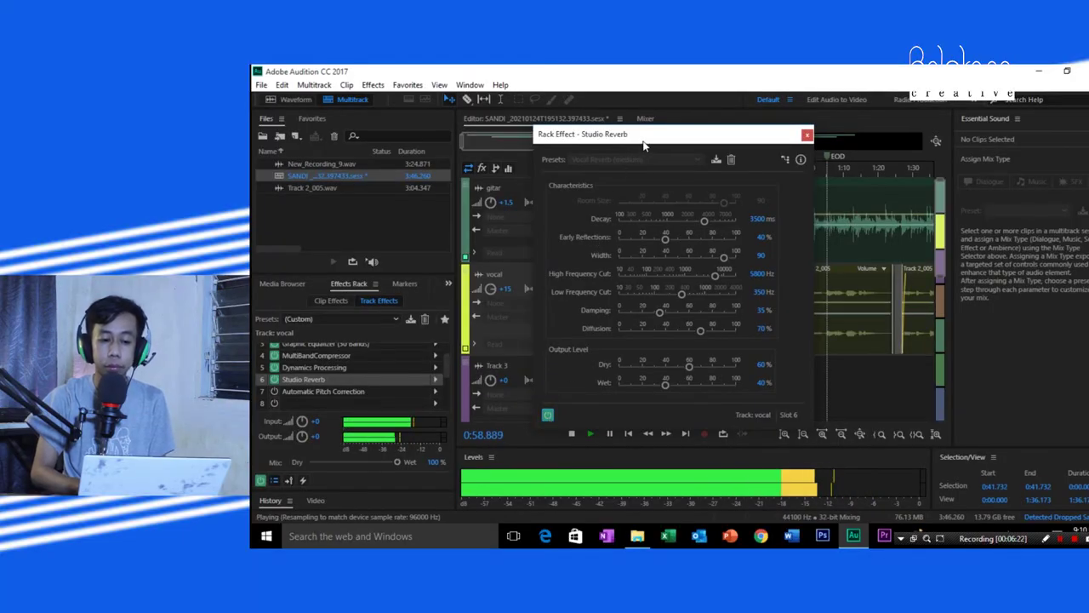
pyautogui.moveTo(762, 144); pyautogui.dragTo(759, 140)
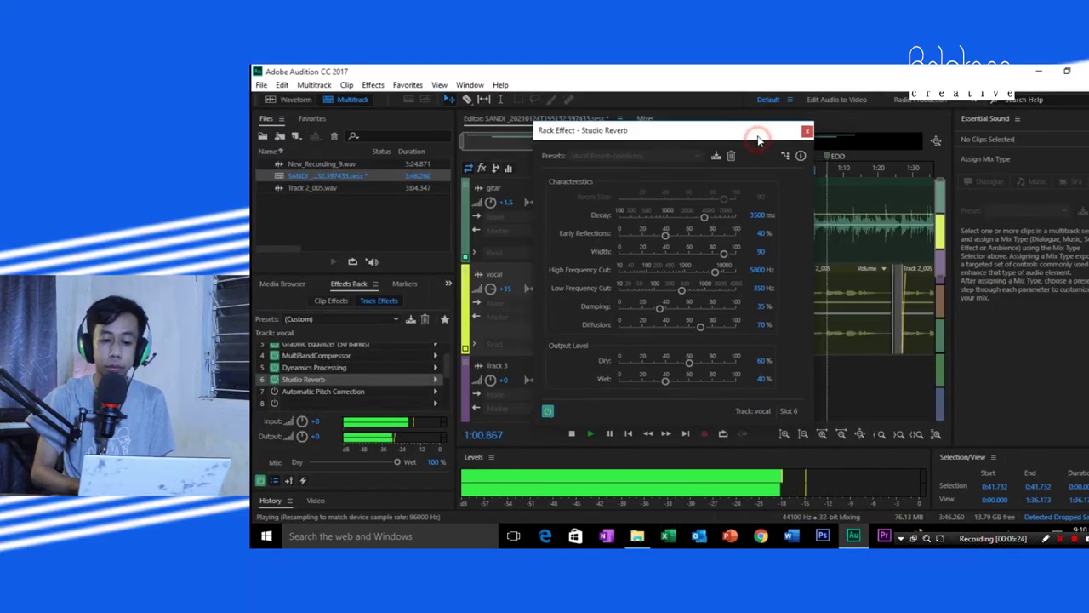
# - Close the Studio Reverb settings, stop playback, and move the playhead to 0:18.979
pyautogui.click(806, 131)
pyautogui.press('space')
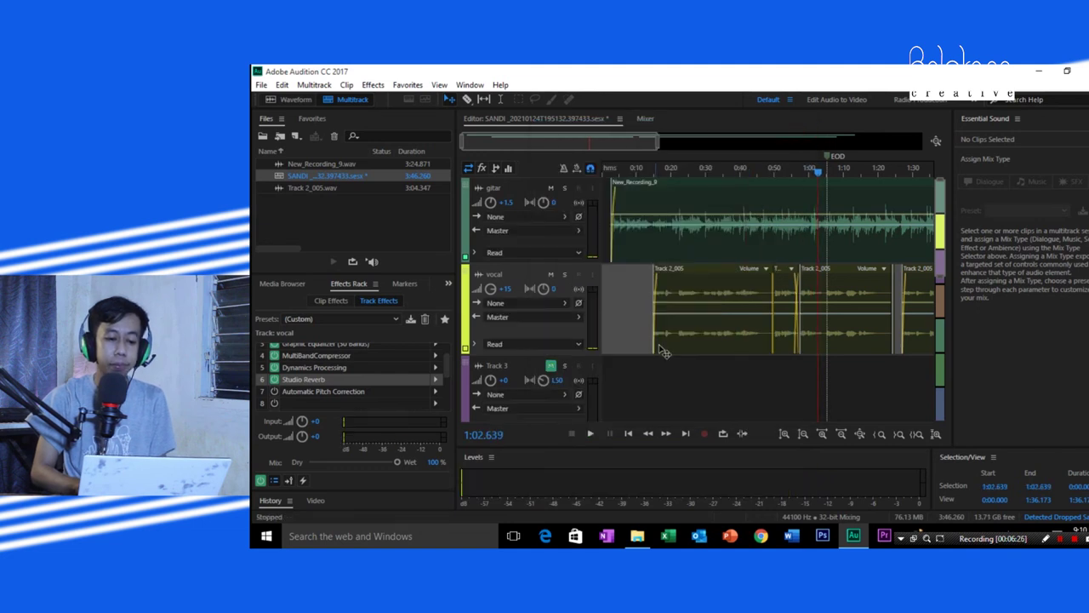
pyautogui.click(666, 166)
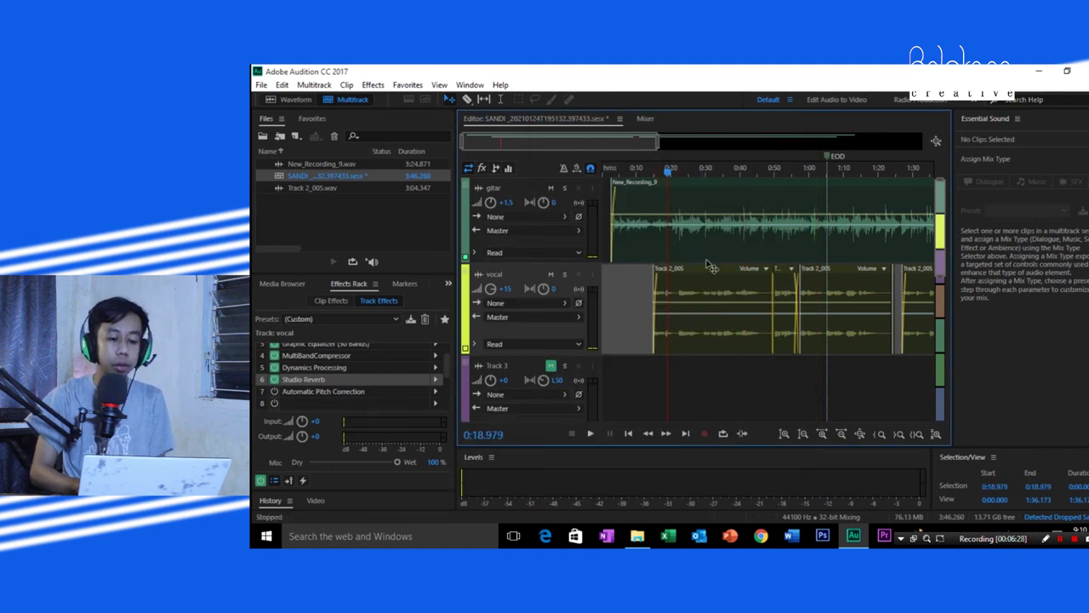
# - Switch on the vocal rack's Automatic Pitch Correction and open its settings
pyautogui.click(689, 291)
pyautogui.click(614, 306)
pyautogui.click(332, 392)
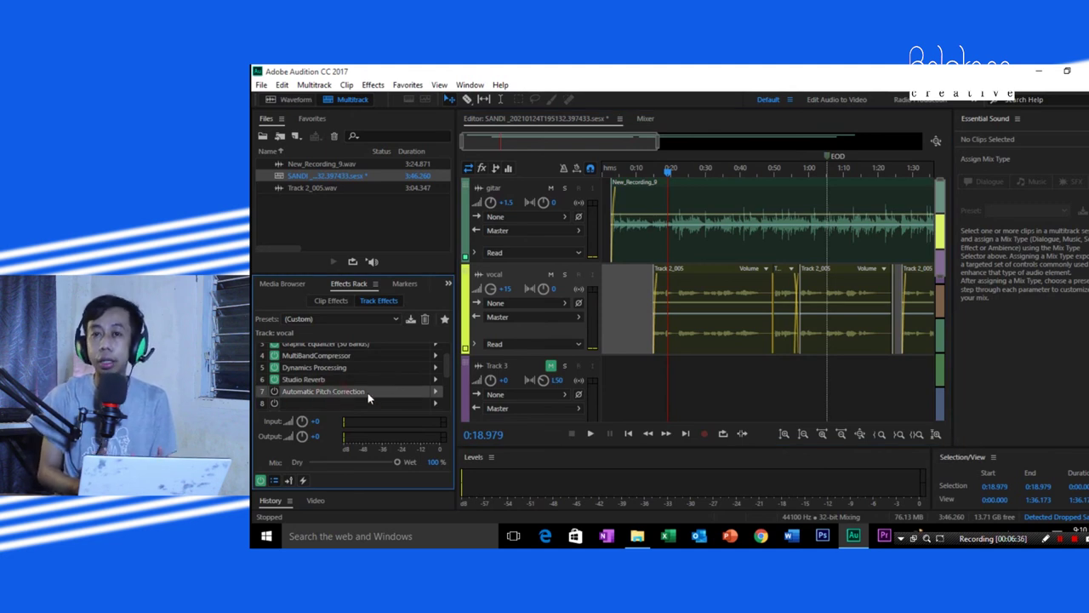
pyautogui.click(275, 393)
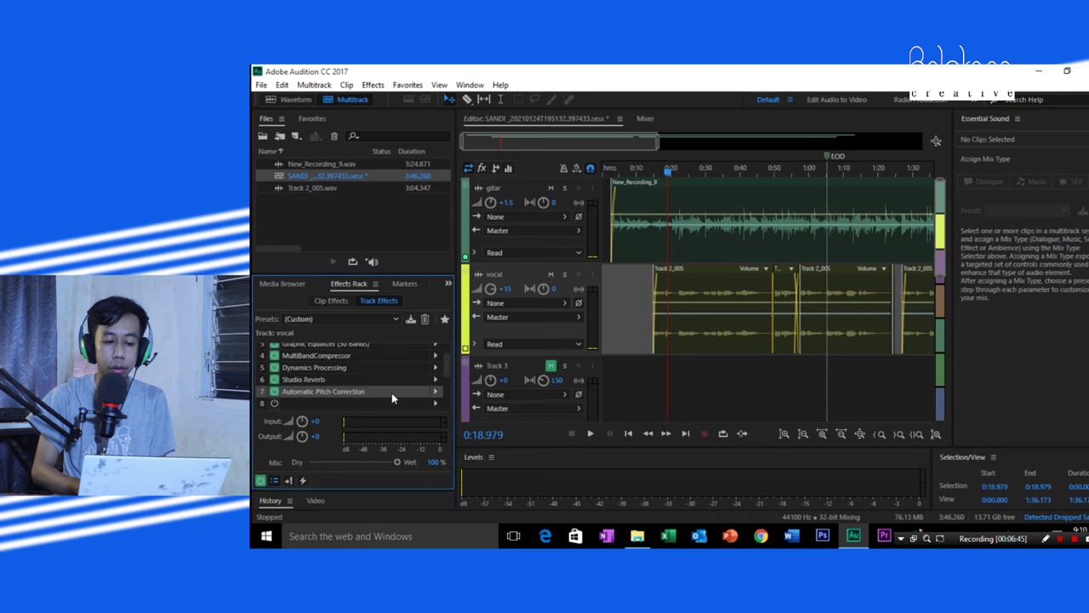
pyautogui.click(436, 392)
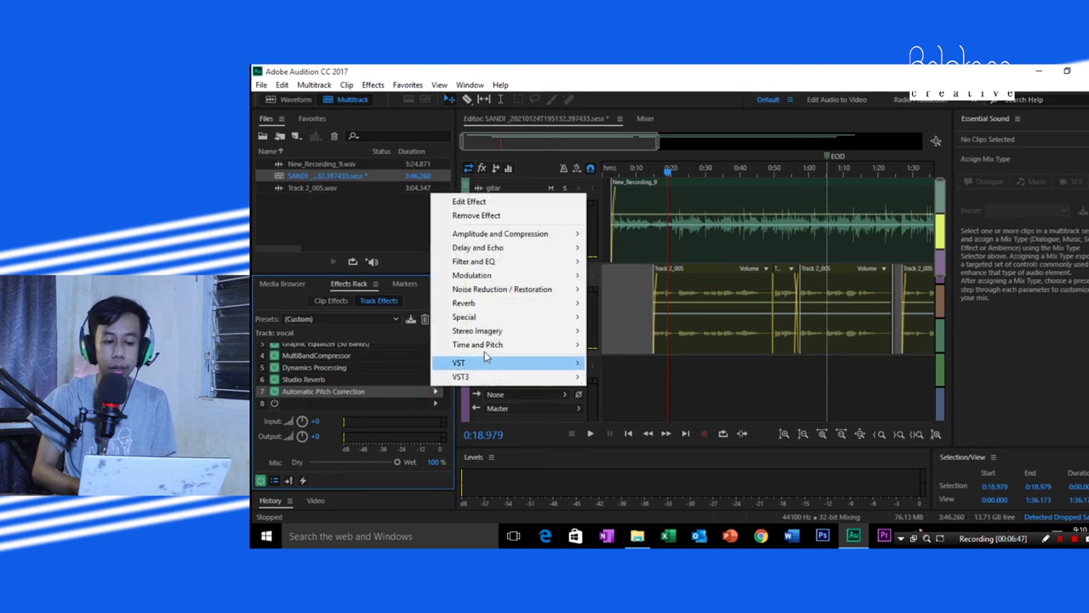
pyautogui.moveTo(498, 332)
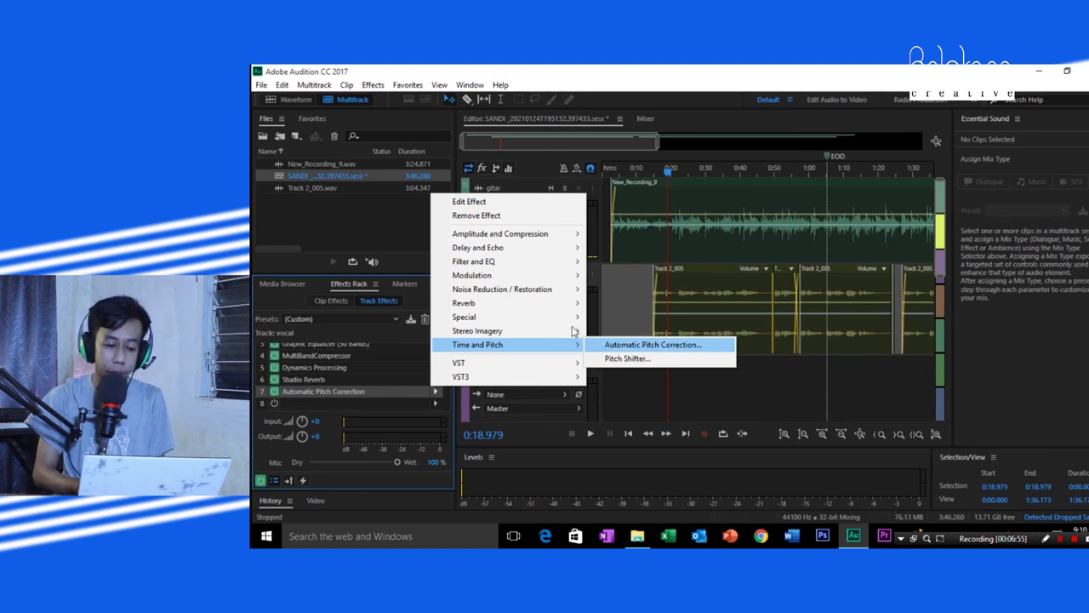
pyautogui.press('Escape')
pyautogui.doubleClick(337, 391)
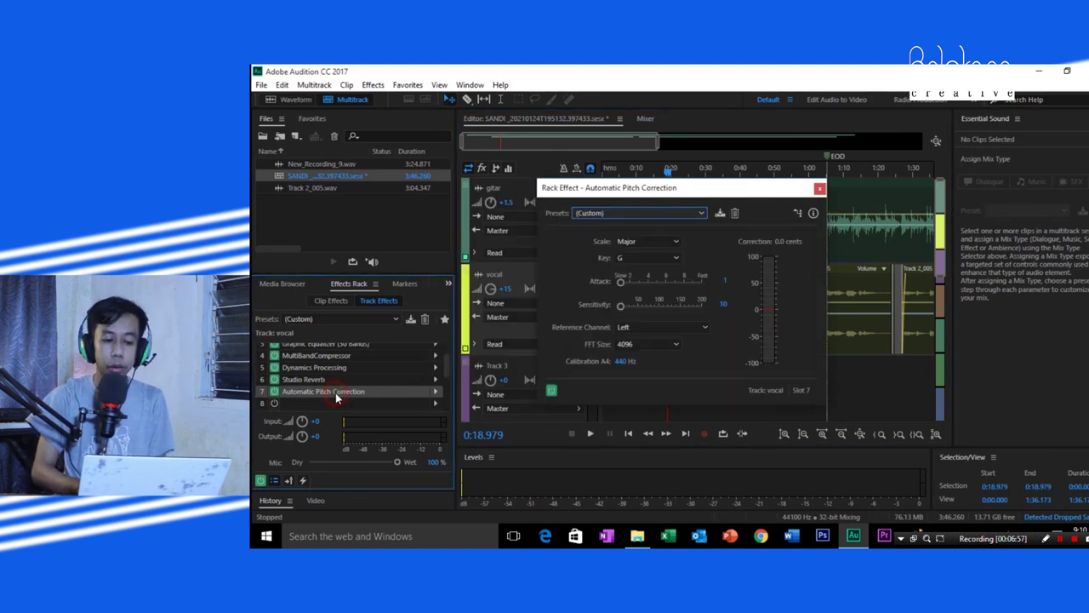
pyautogui.moveTo(672, 187)
pyautogui.mouseDown()
pyautogui.moveTo(739, 175)
pyautogui.moveTo(685, 155)
pyautogui.moveTo(681, 173)
pyautogui.mouseUp()
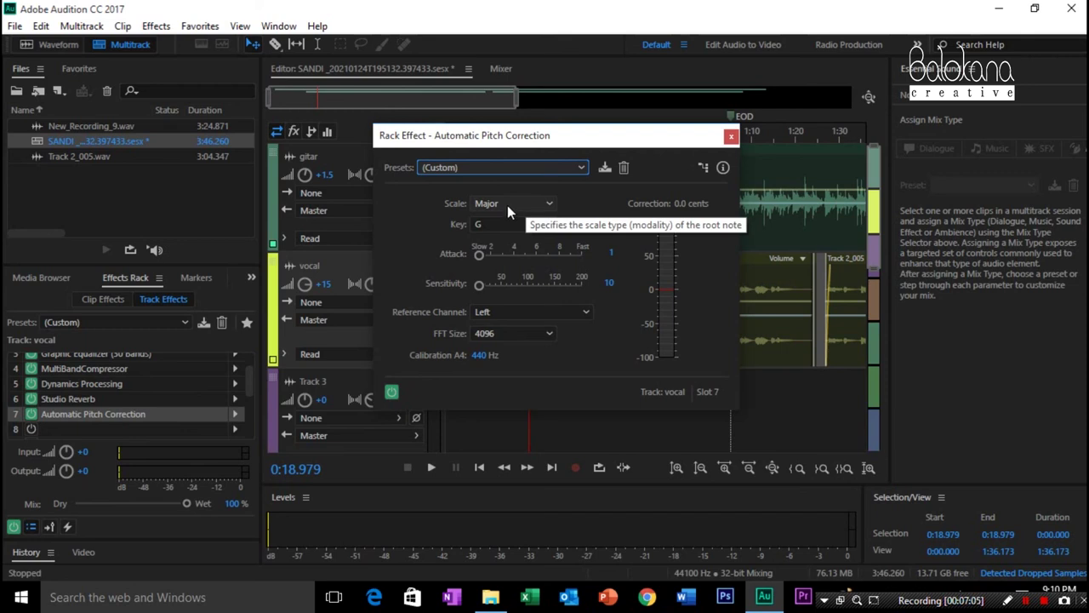
# - Review the scale and key choices in Automatic Pitch Correction, keeping the Major scale and the key of G
pyautogui.click(507, 206)
pyautogui.click(507, 205)
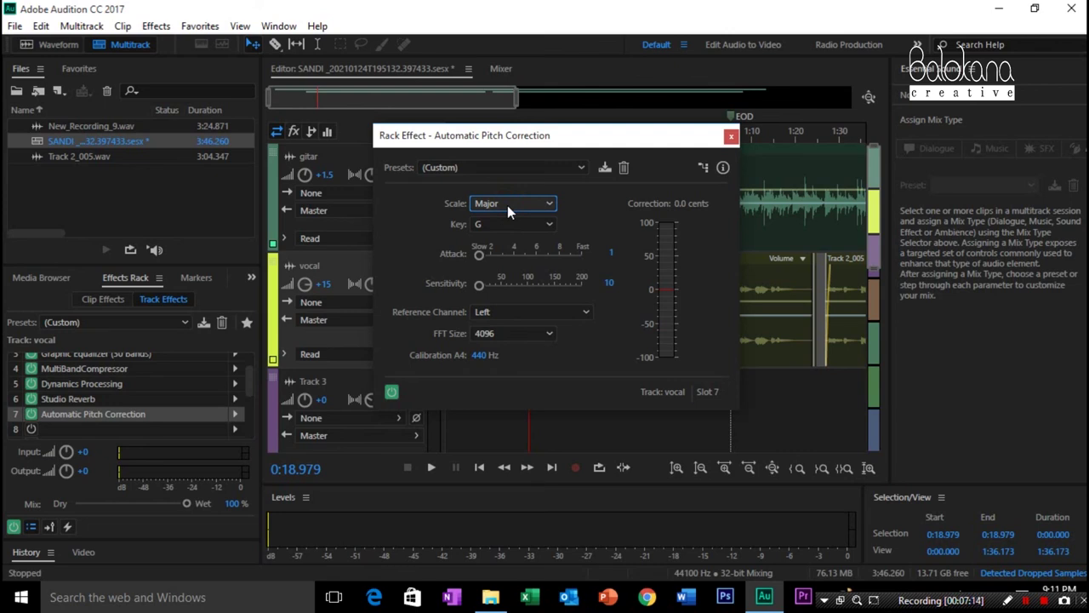
pyautogui.click(507, 205)
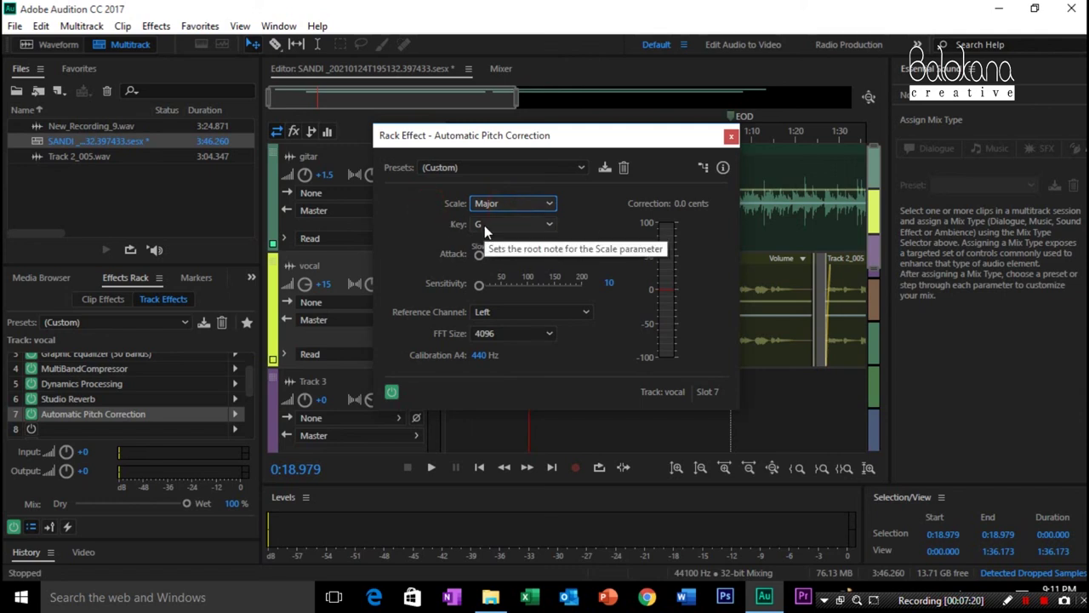
pyautogui.click(484, 225)
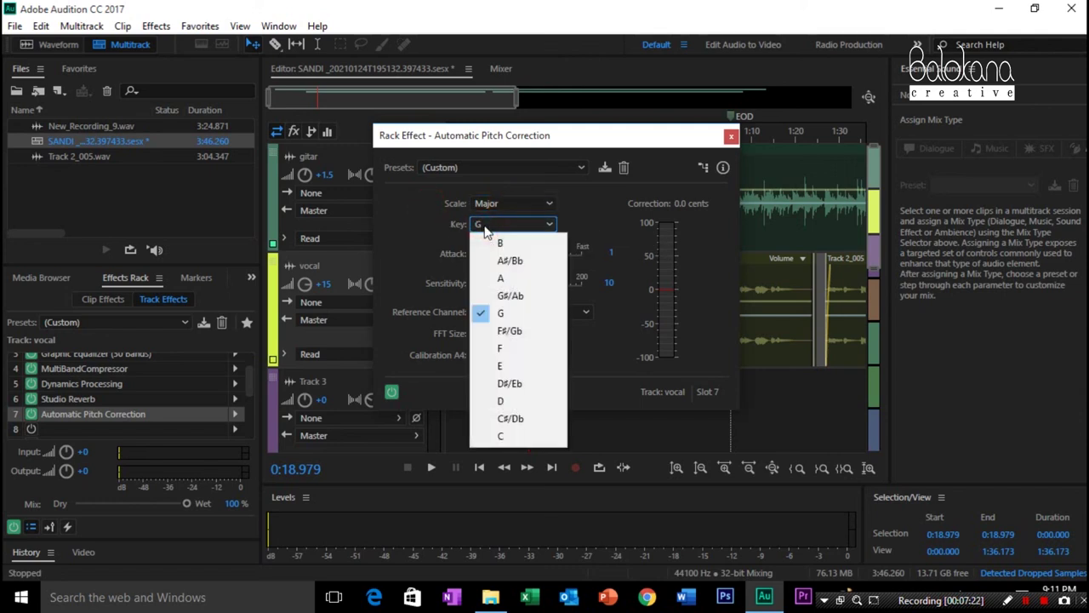
pyautogui.click(432, 240)
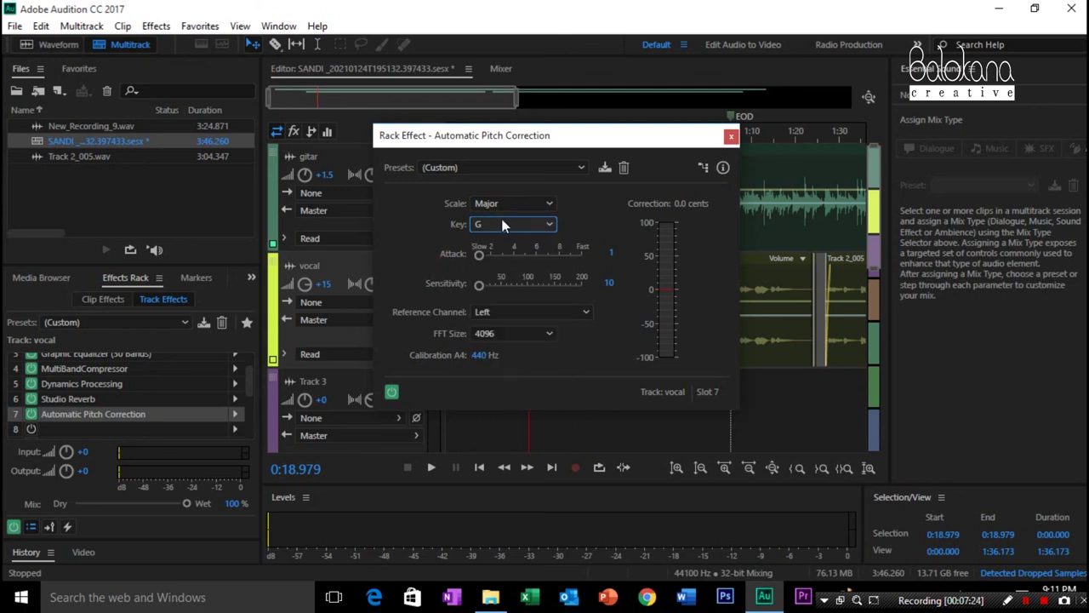
pyautogui.click(504, 225)
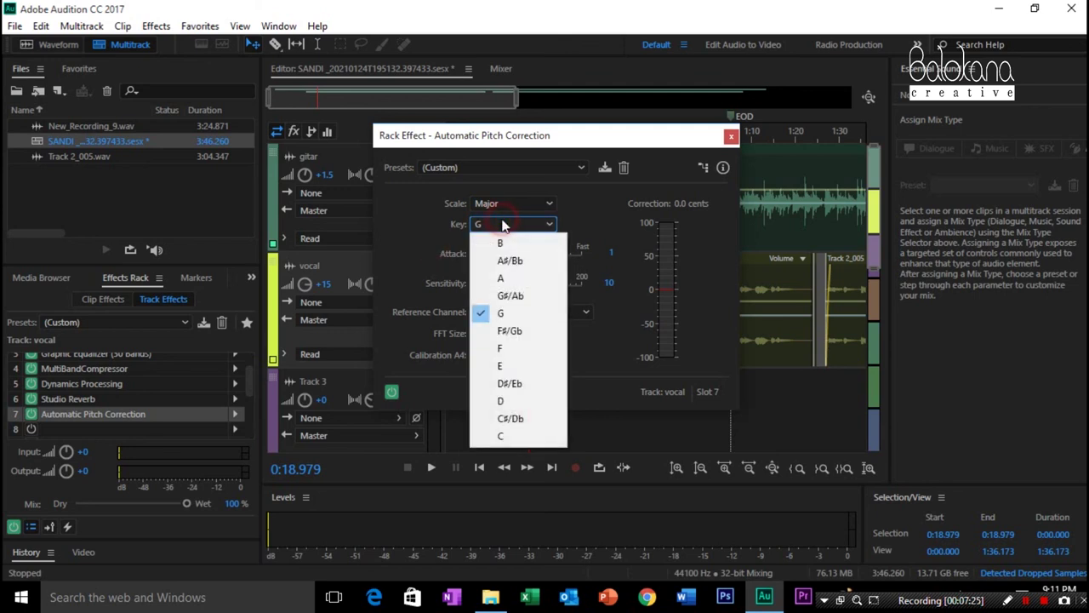
pyautogui.click(483, 312)
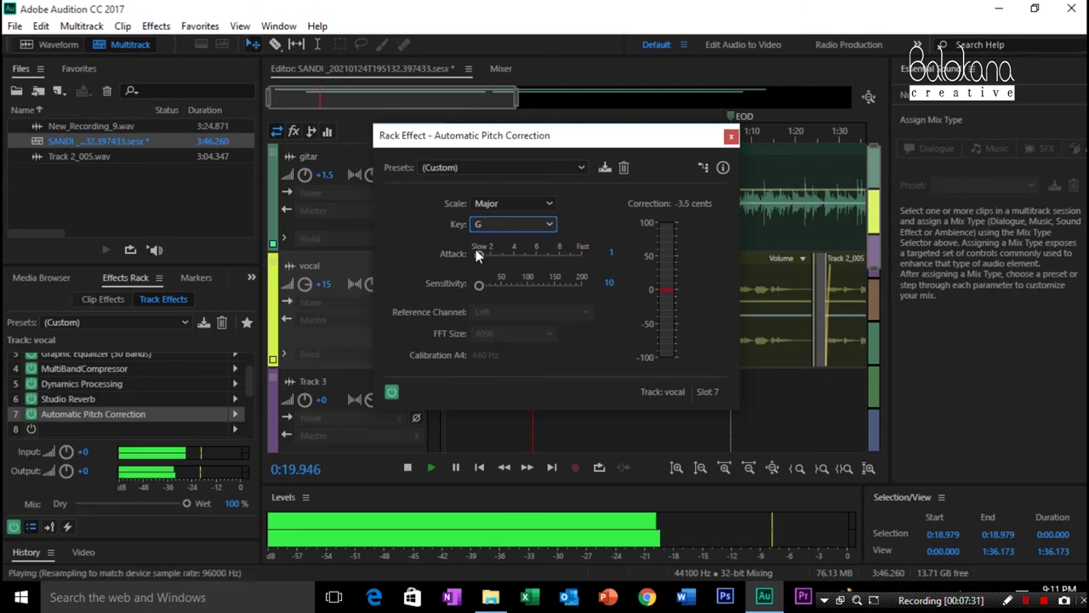
# - Inspect the Attack and Sensitivity controls and audition the pitch-corrected mix from 0:20.886 with both left at their minimum
pyautogui.press('space')
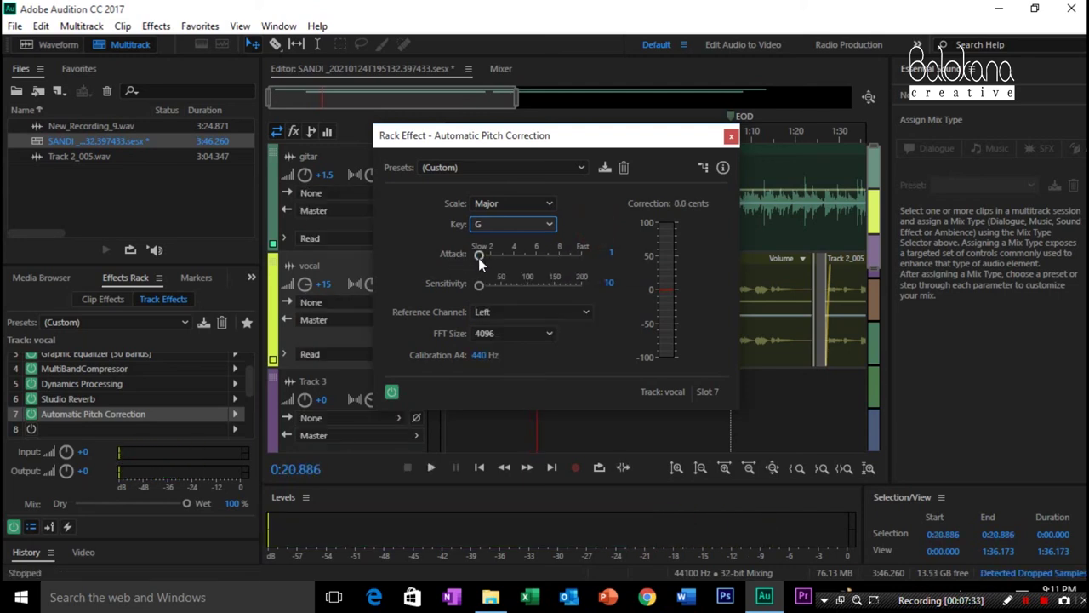
pyautogui.click(479, 257)
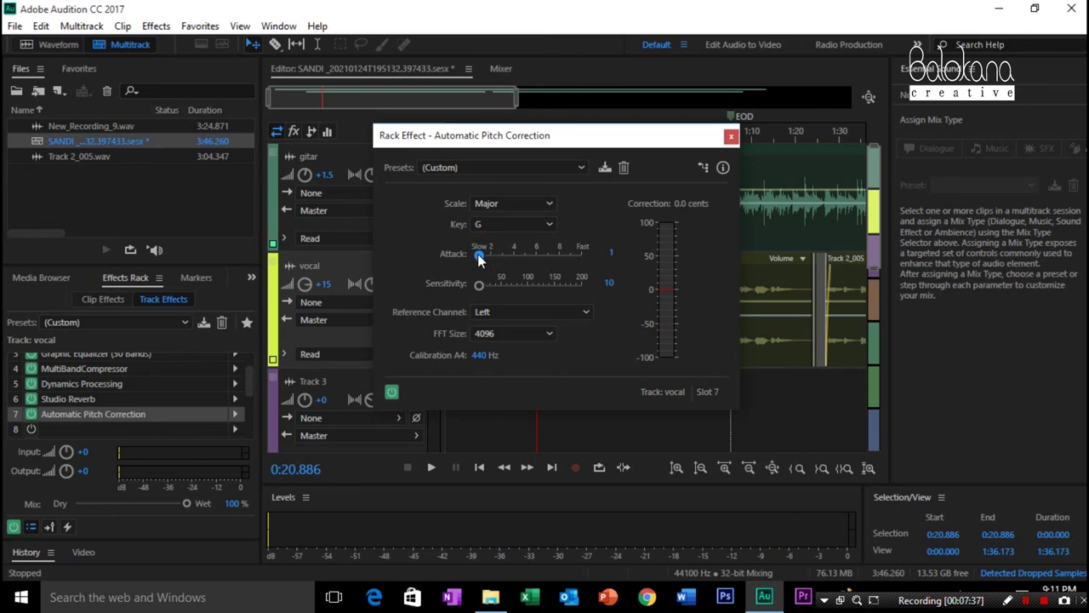
pyautogui.click(460, 262)
pyautogui.click(481, 258)
pyautogui.click(482, 286)
pyautogui.press('space')
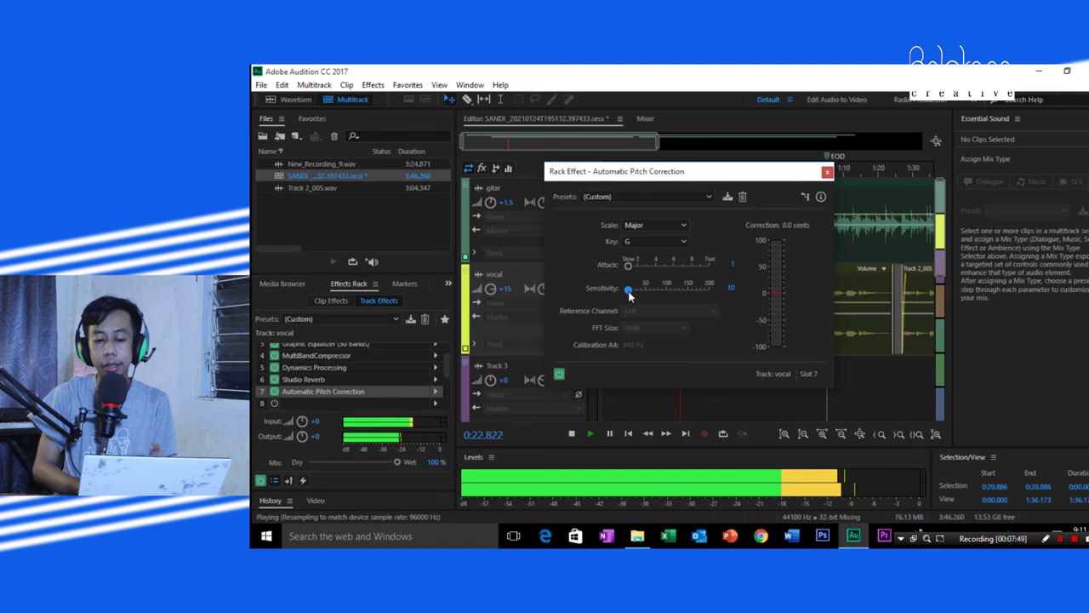
pyautogui.press('space')
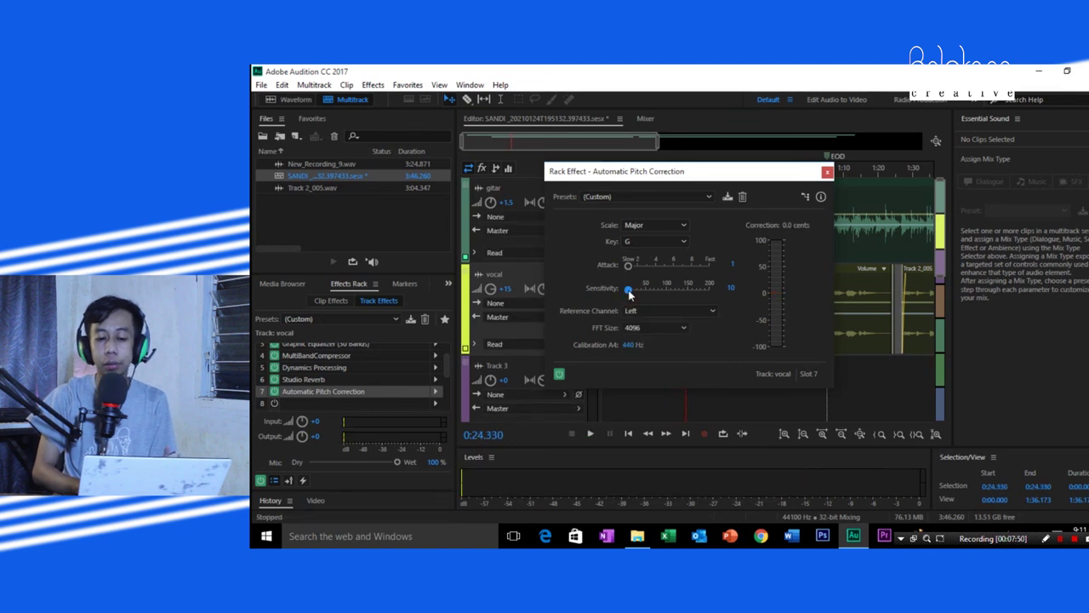
# - Try a pitch correction sensitivity of 51 during playback, return it to 10, and stop playback
pyautogui.moveTo(632, 294); pyautogui.dragTo(643, 295)
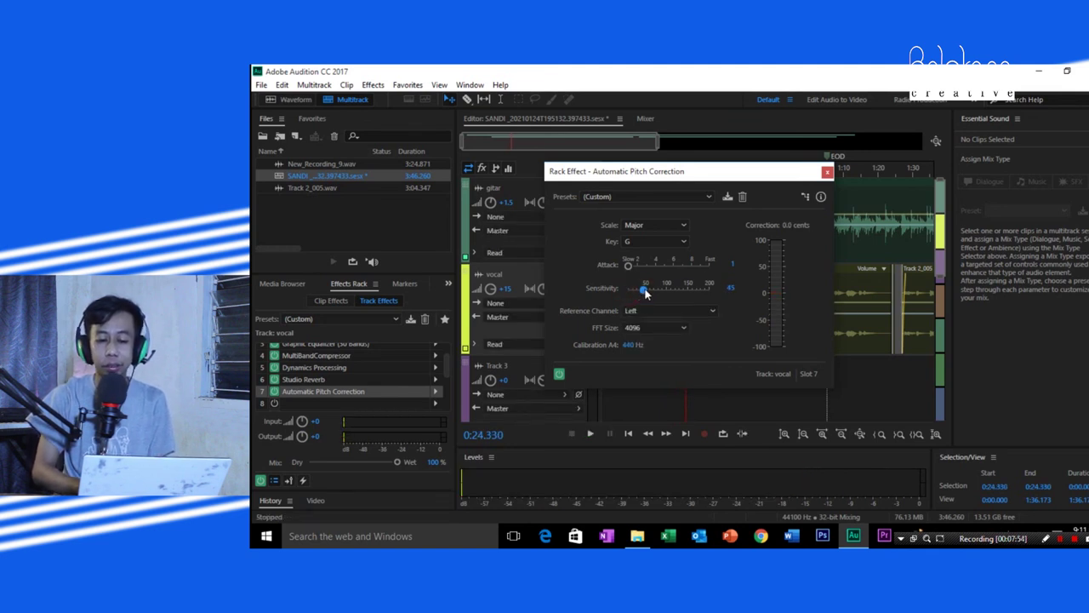
pyautogui.press('space')
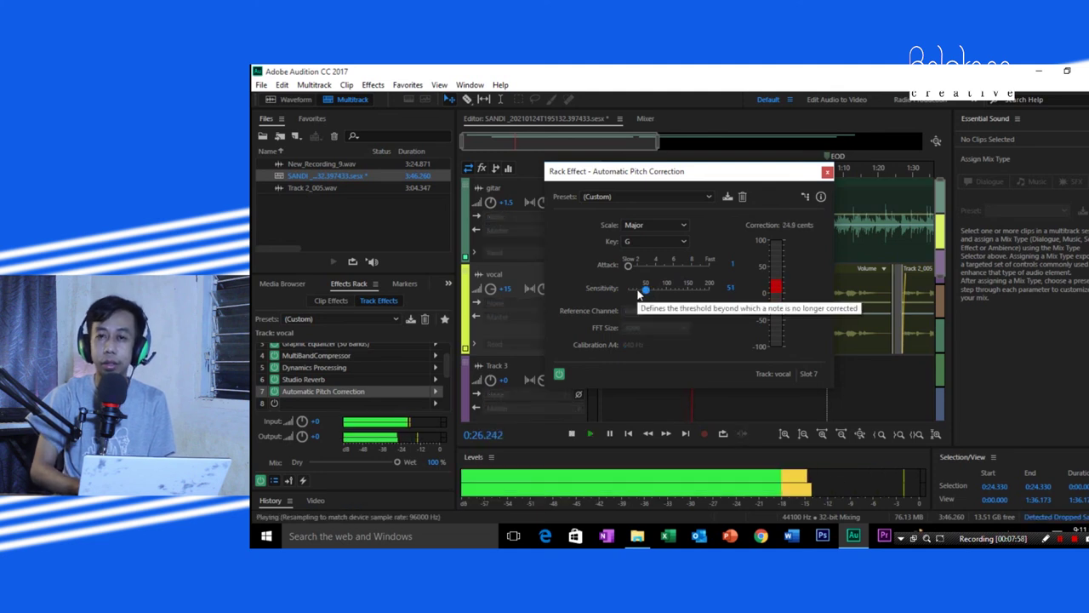
pyautogui.moveTo(639, 293); pyautogui.dragTo(606, 296)
pyautogui.press('space')
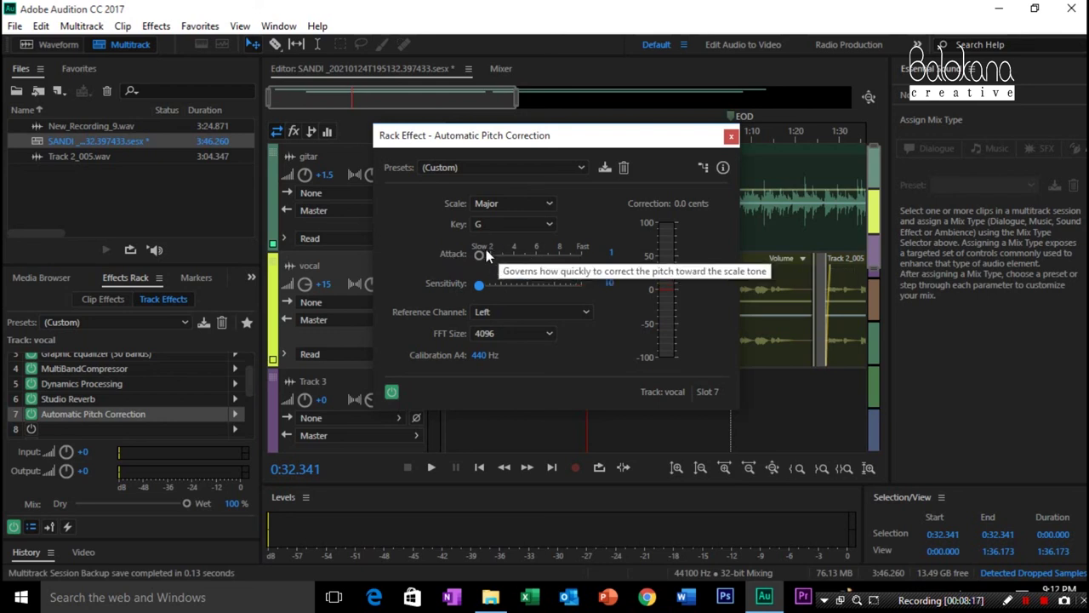
# - Close the Automatic Pitch Correction settings and audition the mix from 0:20.074
pyautogui.click(730, 137)
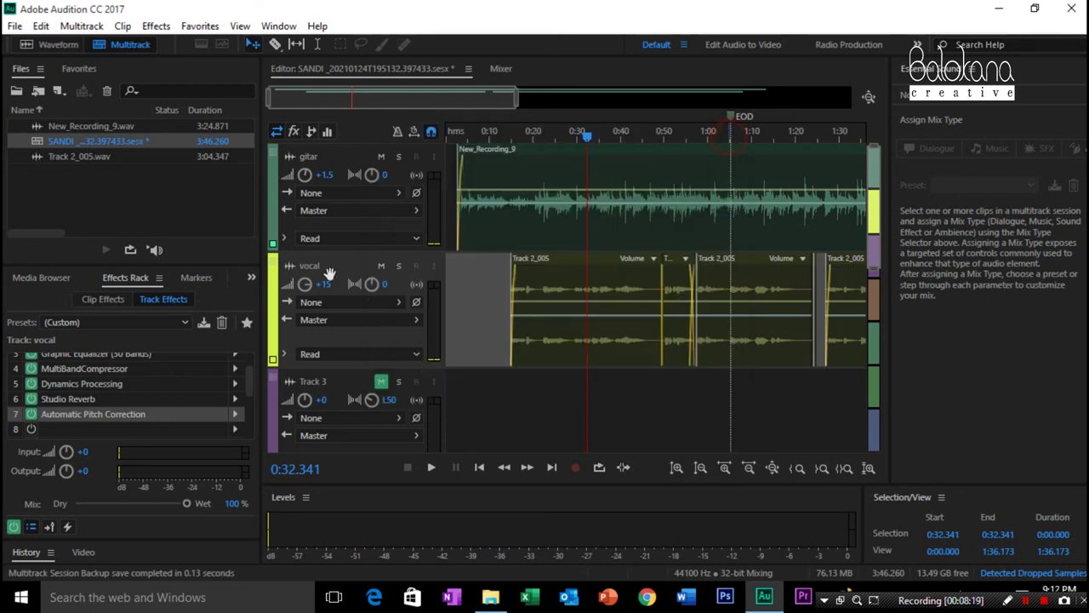
pyautogui.click(535, 140)
pyautogui.press('space')
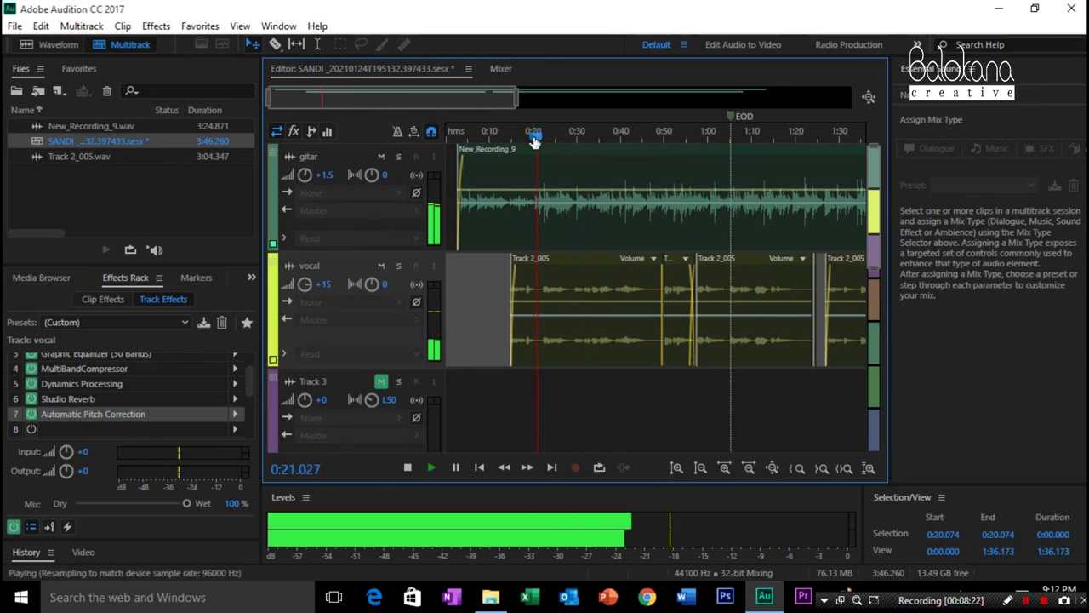
pyautogui.scroll(-2, 534, 142)
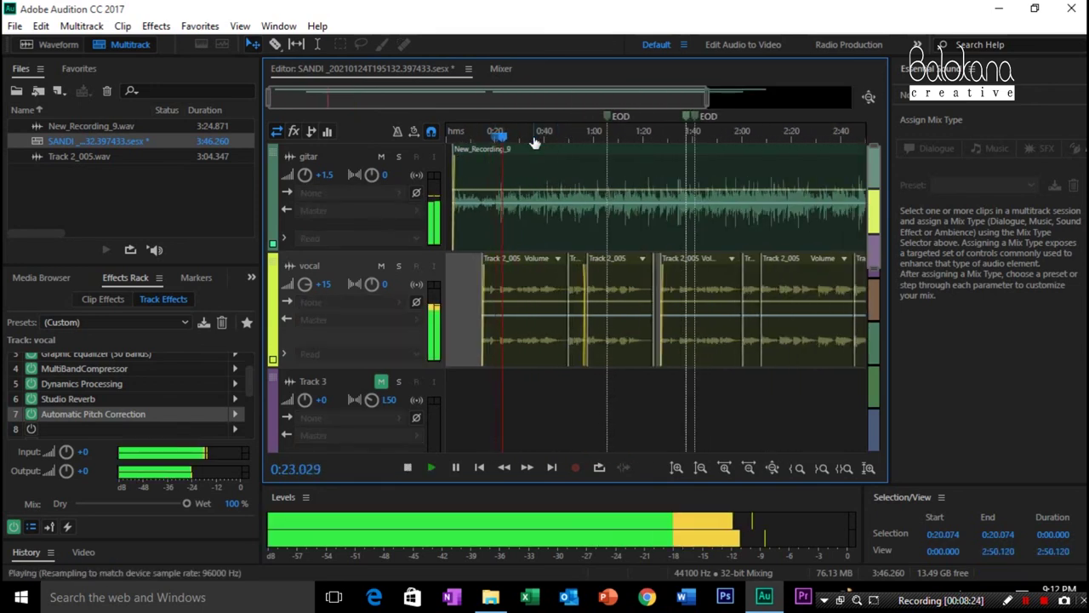
pyautogui.press('space')
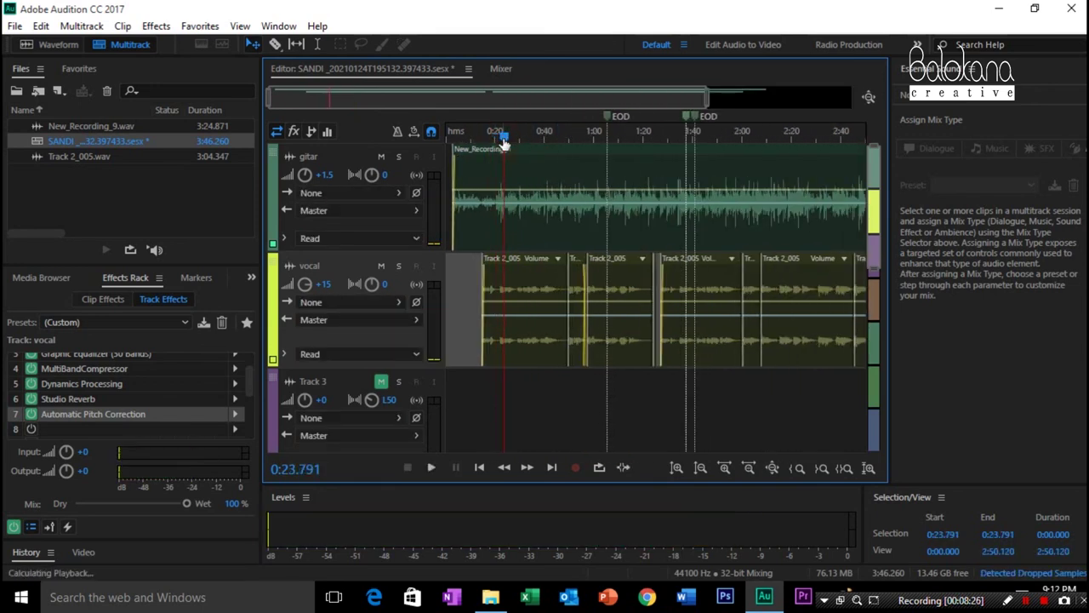
pyautogui.press('space')
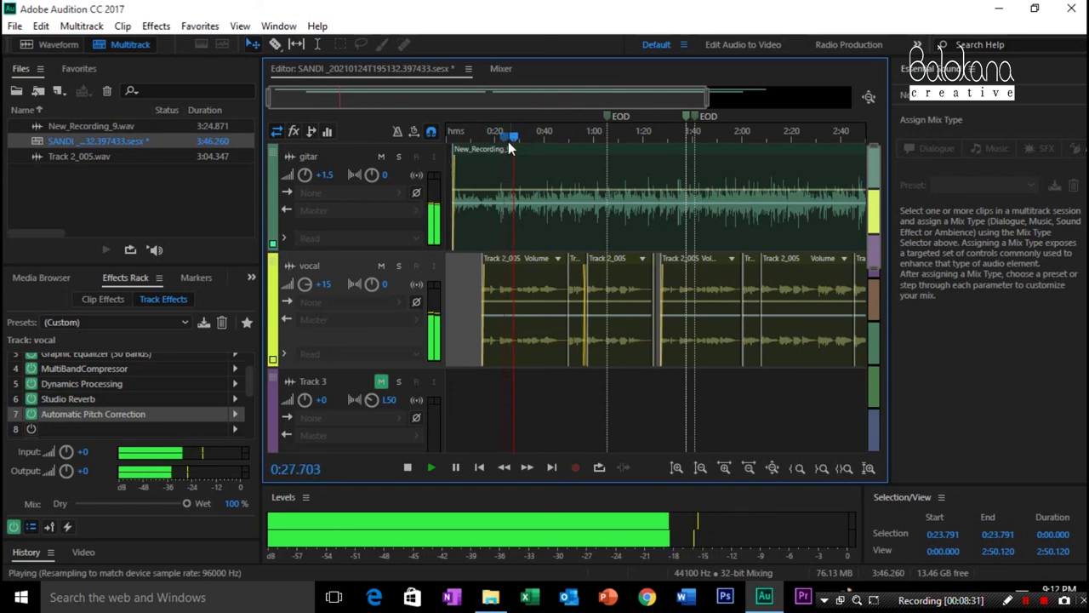
# - Stop playback and move the playhead to 0:04.026 near the start of the guitar clip
pyautogui.scroll(2, 511, 136)
pyautogui.click(453, 134)
pyautogui.press('space')
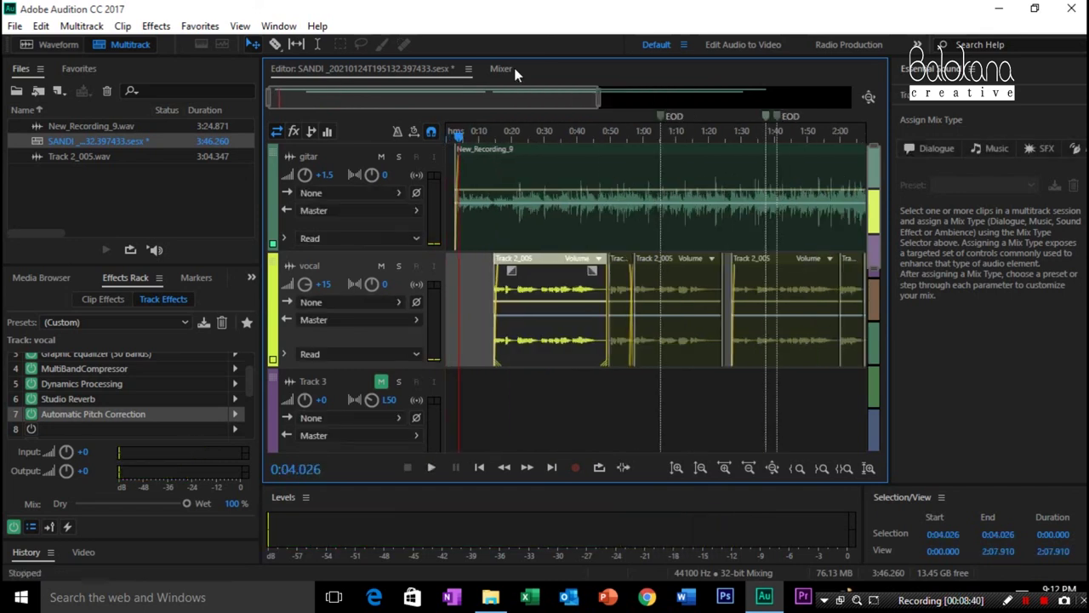